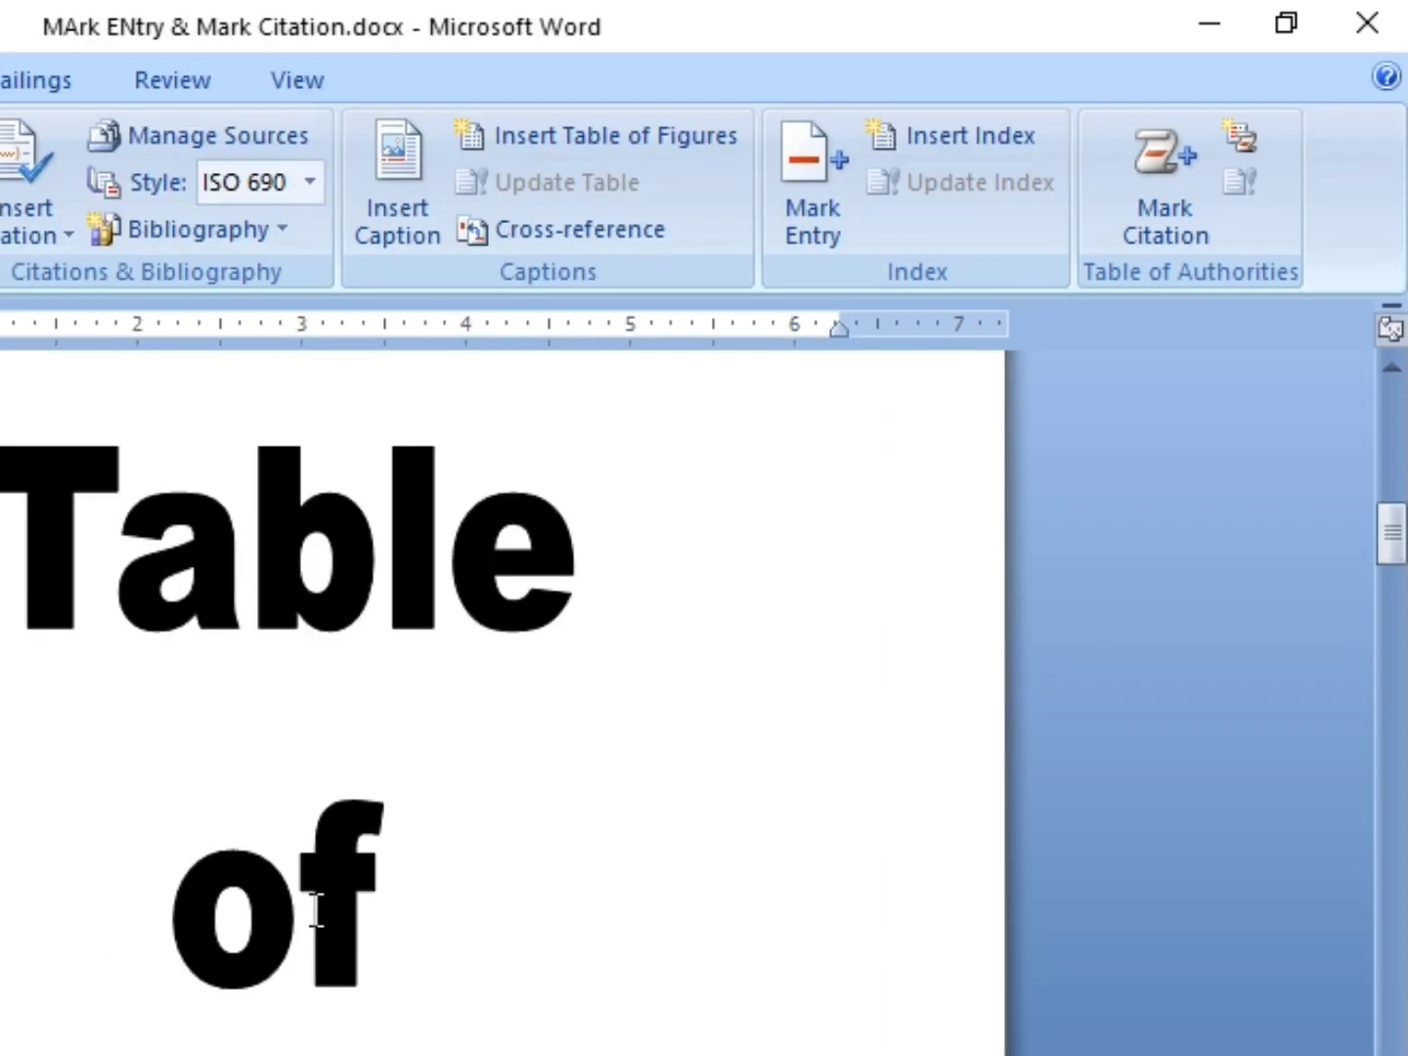
Look through the report's cover page, the Table of Authorities page and the All India Metro City Tour section.
{"action": "scroll", "coordinate": [316, 910], "scroll_direction": "down", "scroll_amount": 10}
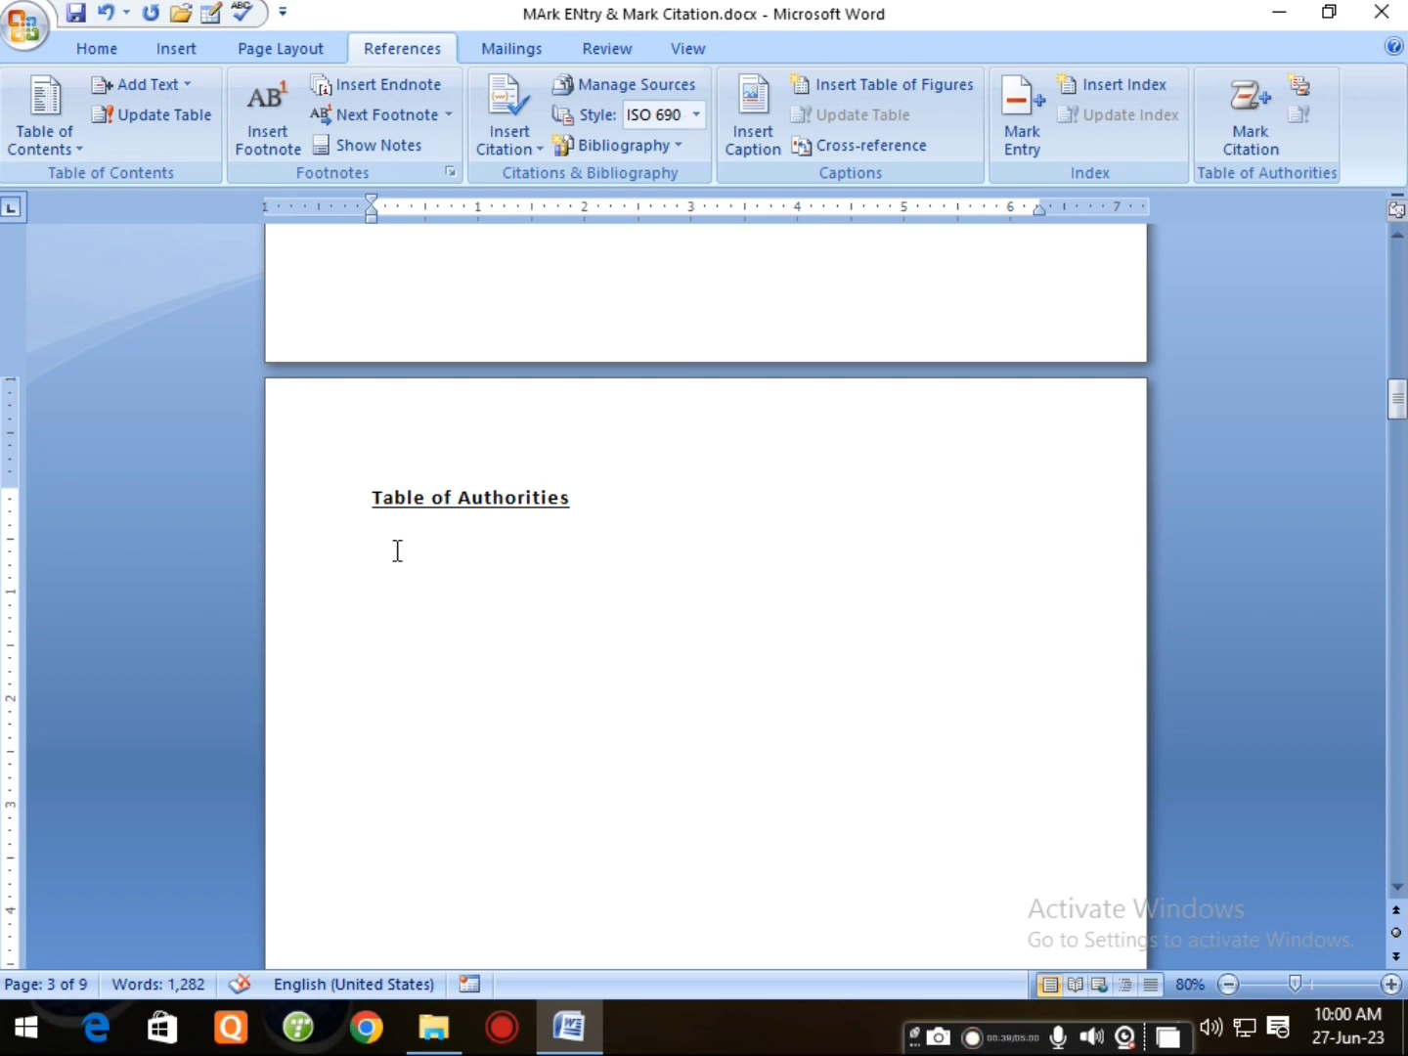
{"action": "scroll", "coordinate": [655, 807], "scroll_direction": "down", "scroll_amount": 10}
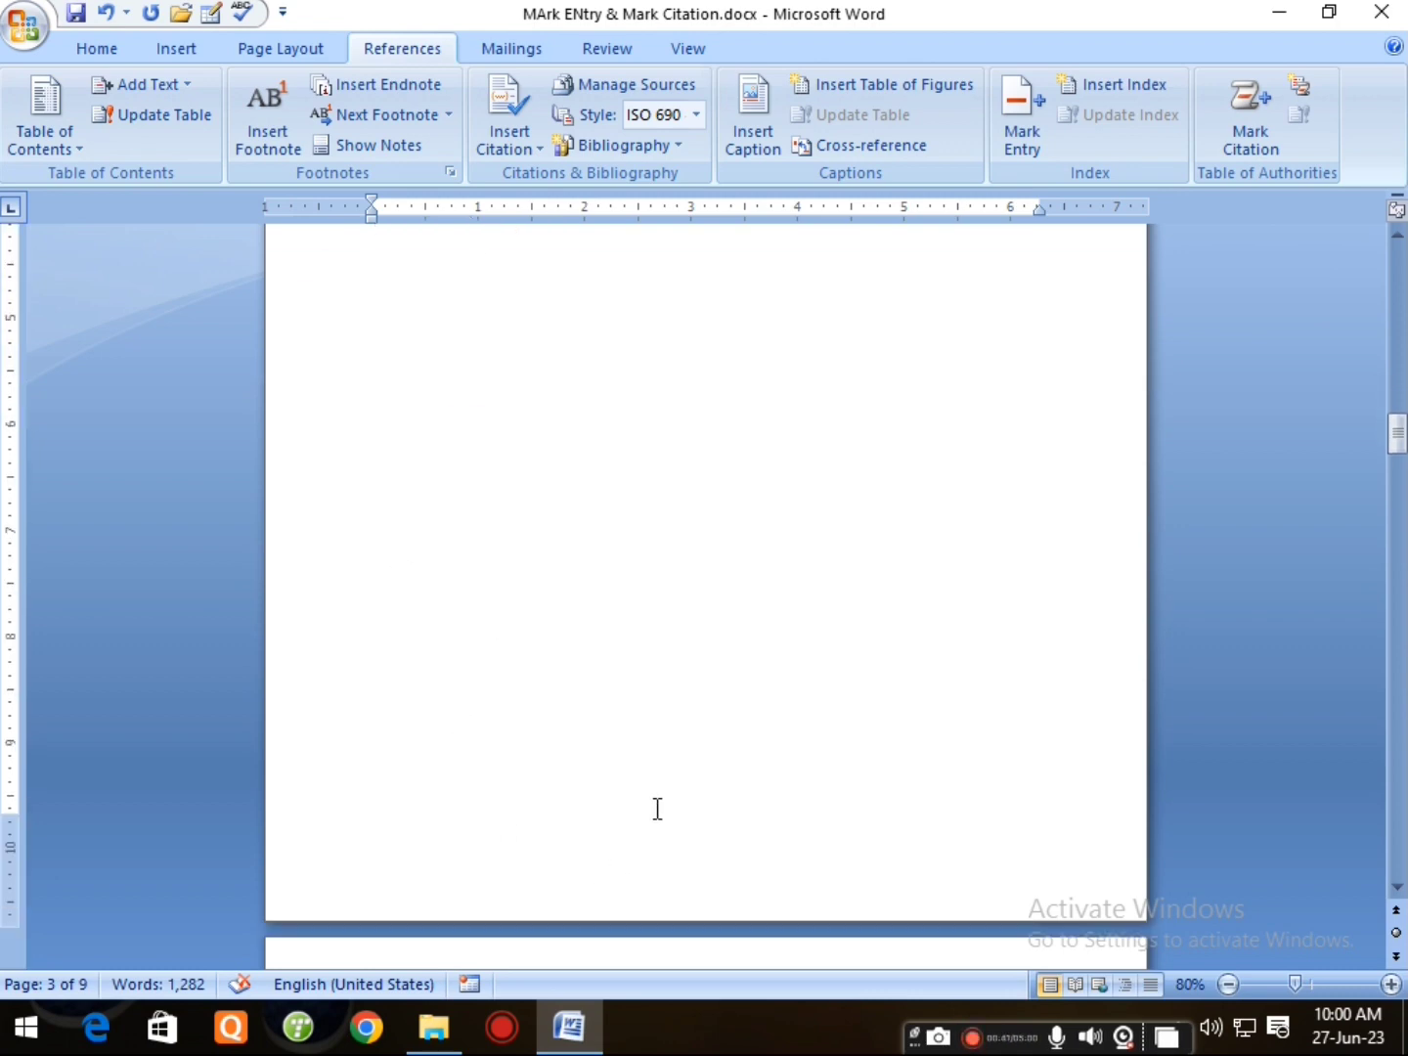
{"action": "scroll", "coordinate": [657, 807], "scroll_direction": "down", "scroll_amount": 8}
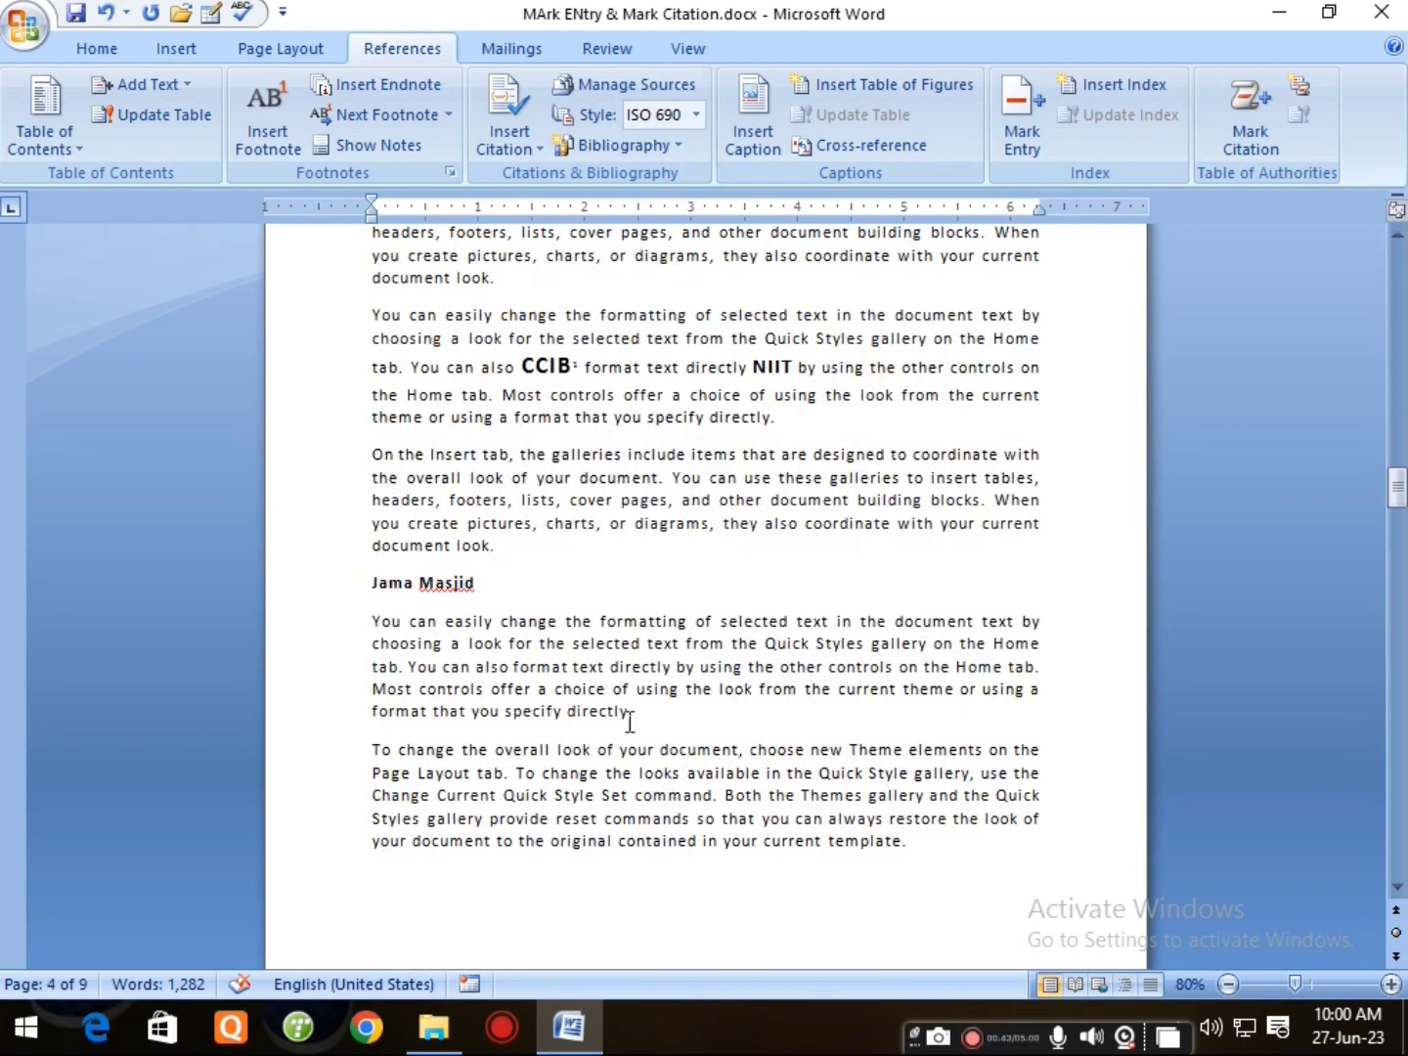
{"action": "scroll", "coordinate": [500, 573], "scroll_direction": "up", "scroll_amount": 4}
{"action": "left_click_drag", "start_coordinate": [1395, 487], "coordinate": [1402, 281]}
{"action": "scroll", "coordinate": [652, 715], "scroll_direction": "down", "scroll_amount": 3}
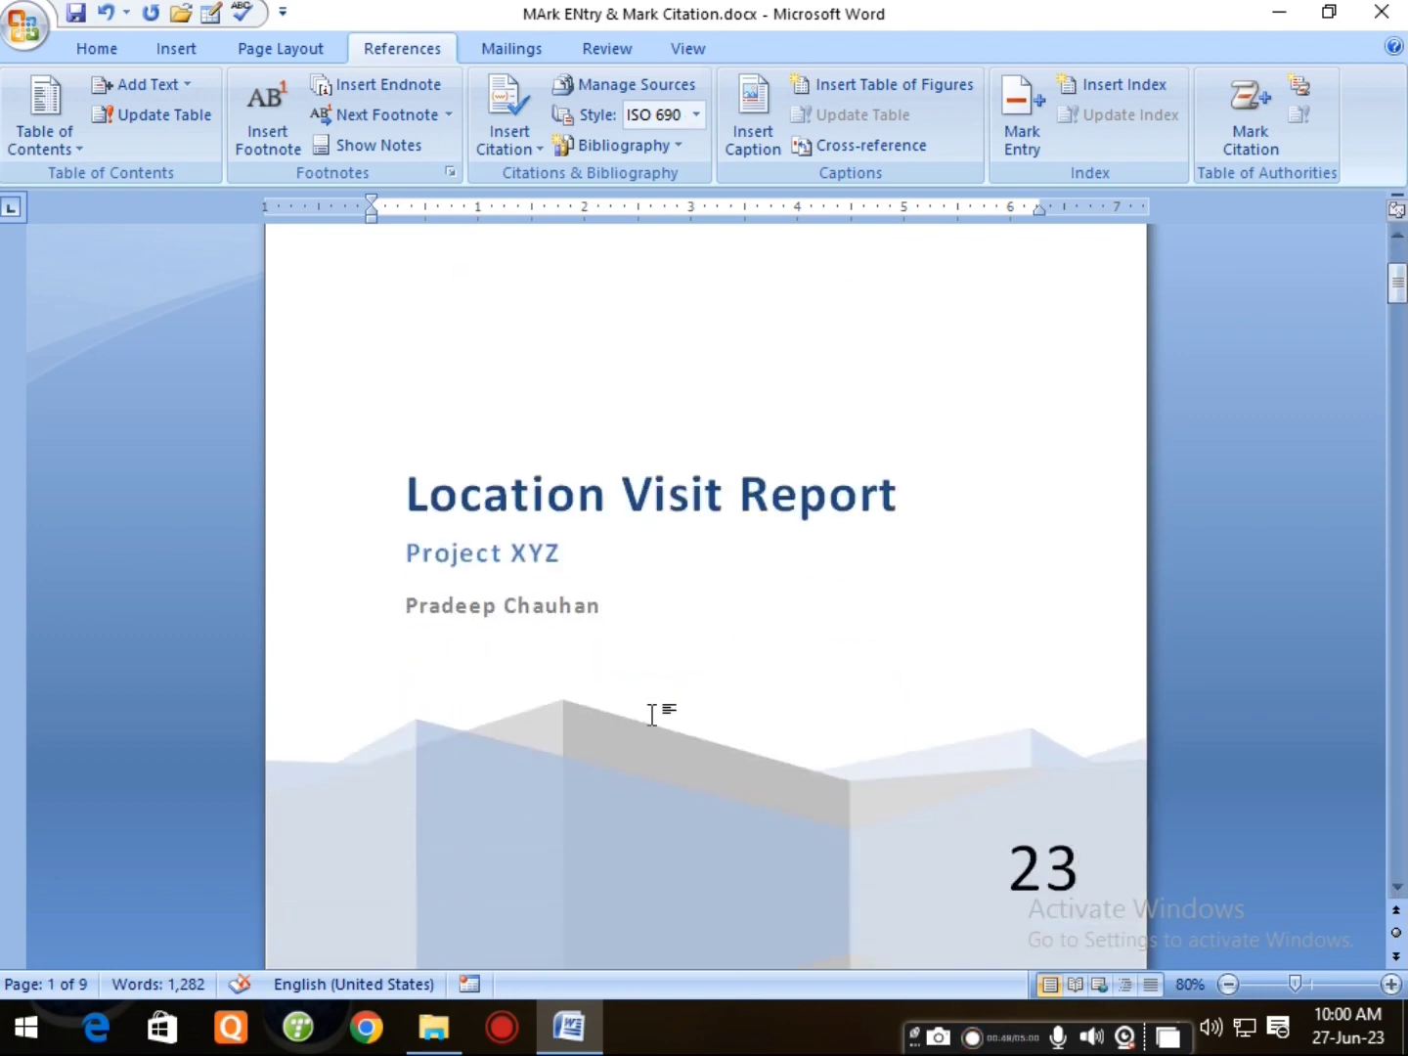
{"action": "scroll", "coordinate": [653, 715], "scroll_direction": "up", "scroll_amount": 3}
{"action": "scroll", "coordinate": [656, 425], "scroll_direction": "up", "scroll_amount": 3}
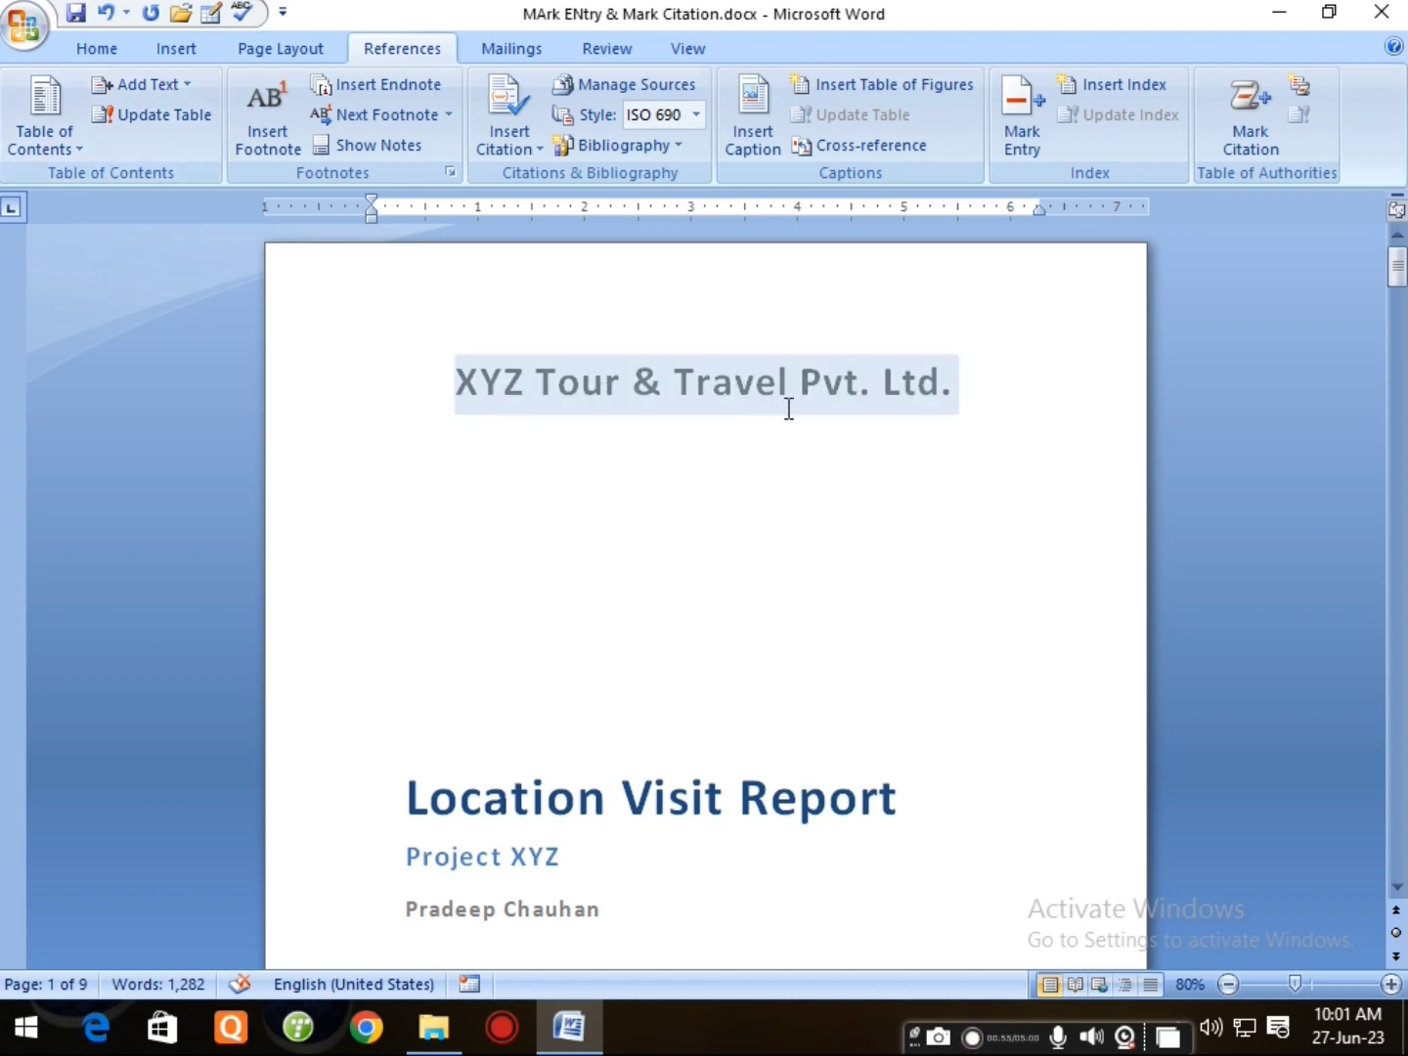
{"action": "scroll", "coordinate": [948, 484], "scroll_direction": "down", "scroll_amount": 6}
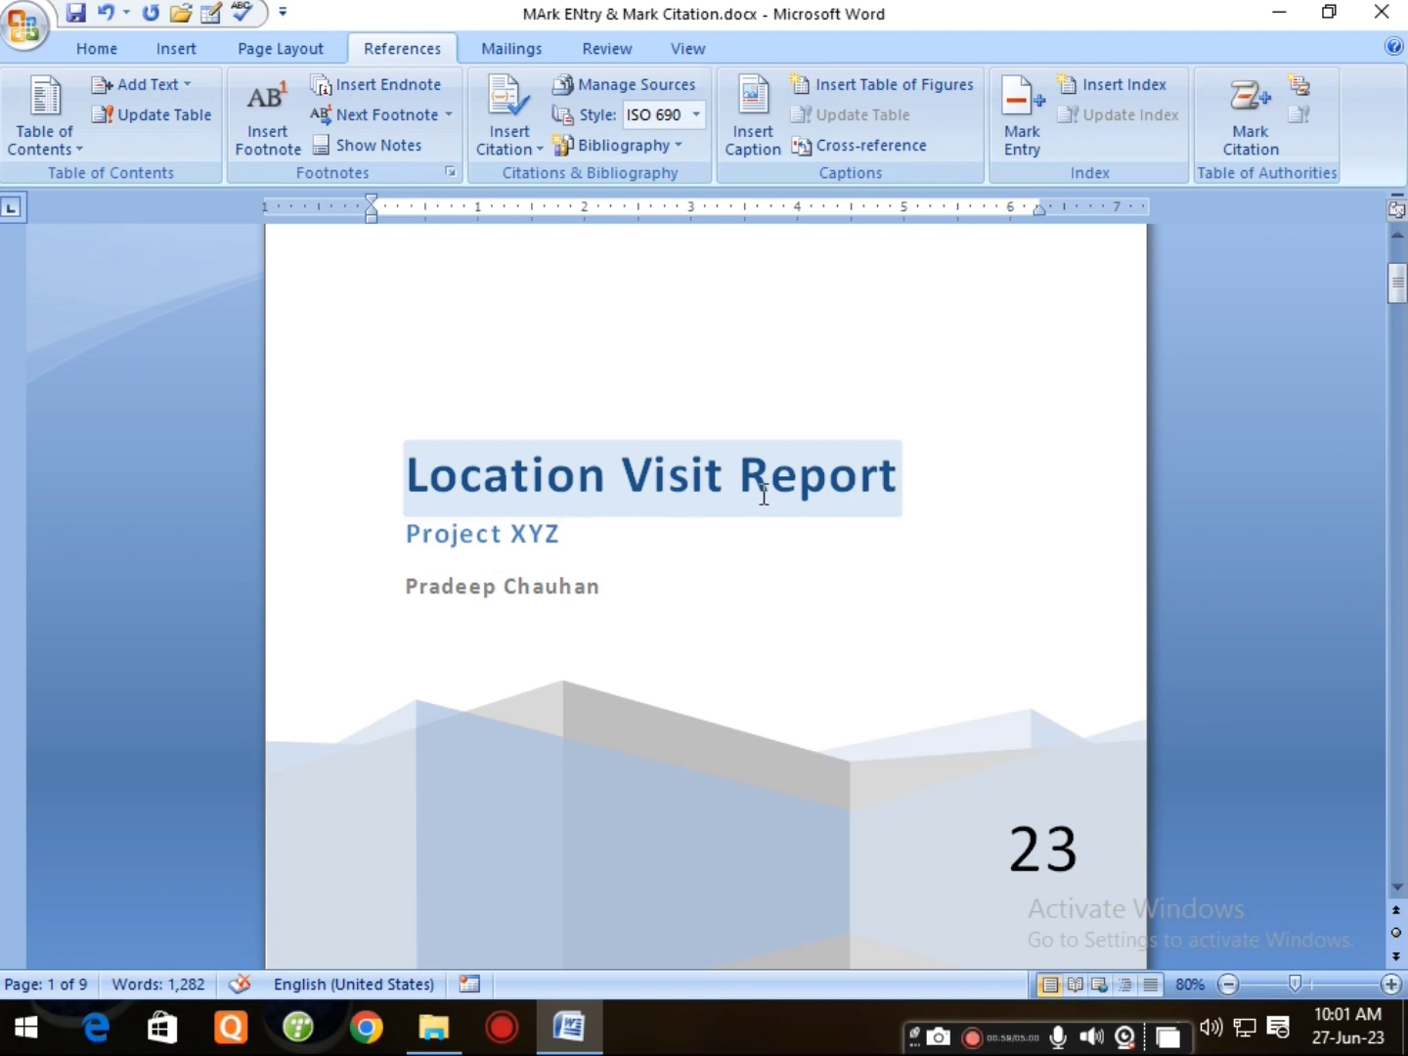
{"action": "scroll", "coordinate": [867, 497], "scroll_direction": "down", "scroll_amount": 4}
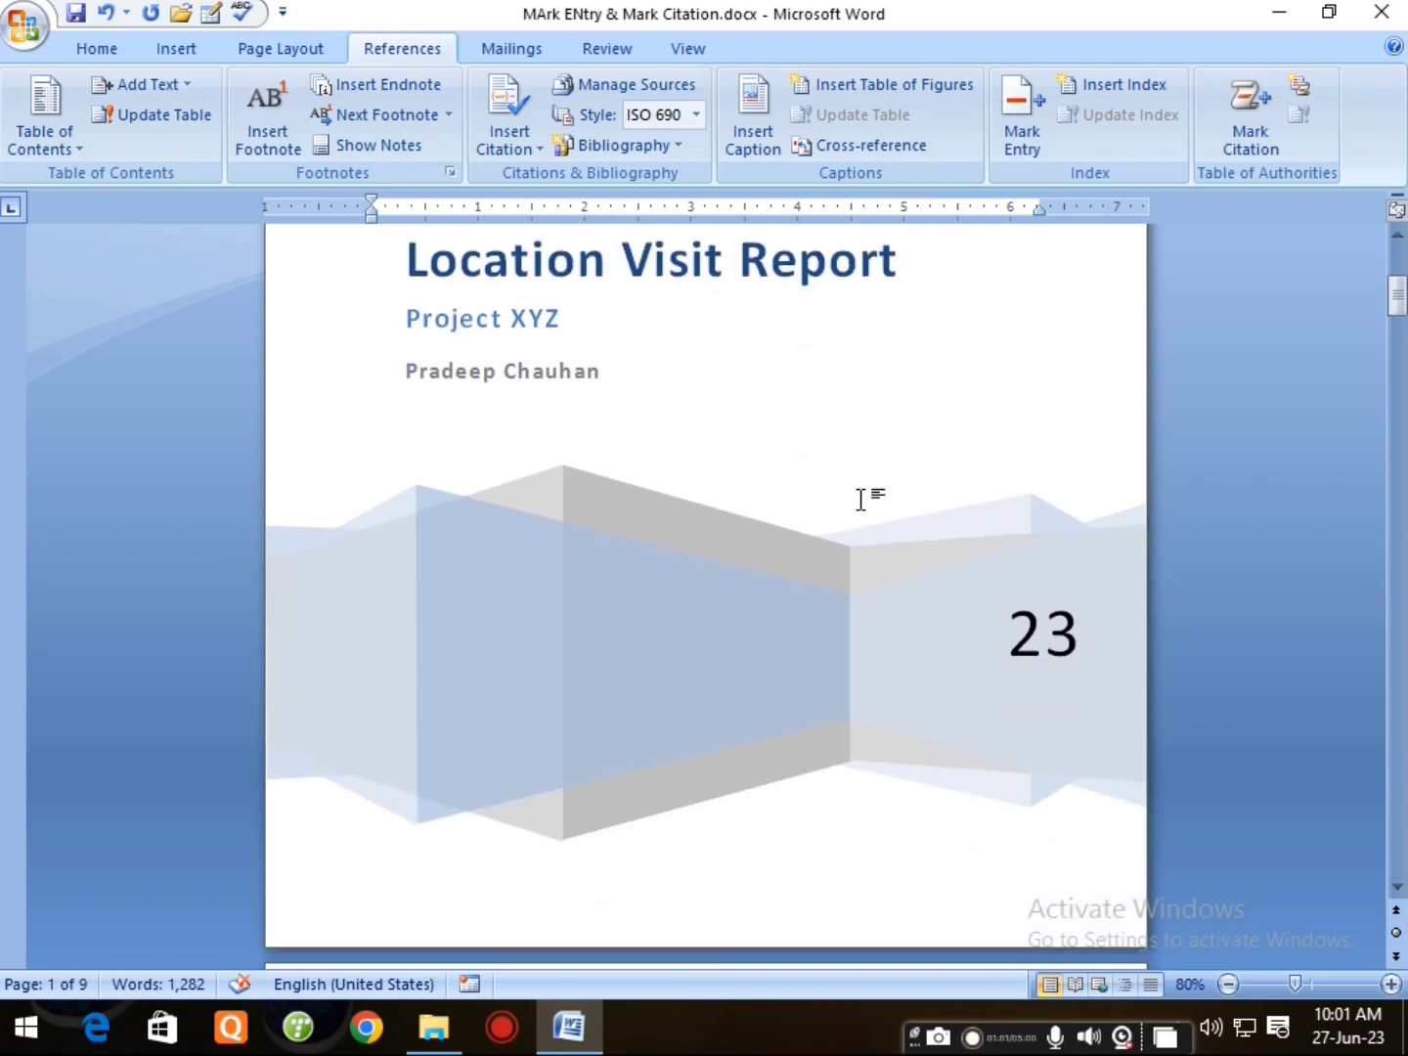
{"action": "scroll", "coordinate": [857, 498], "scroll_direction": "down", "scroll_amount": 2}
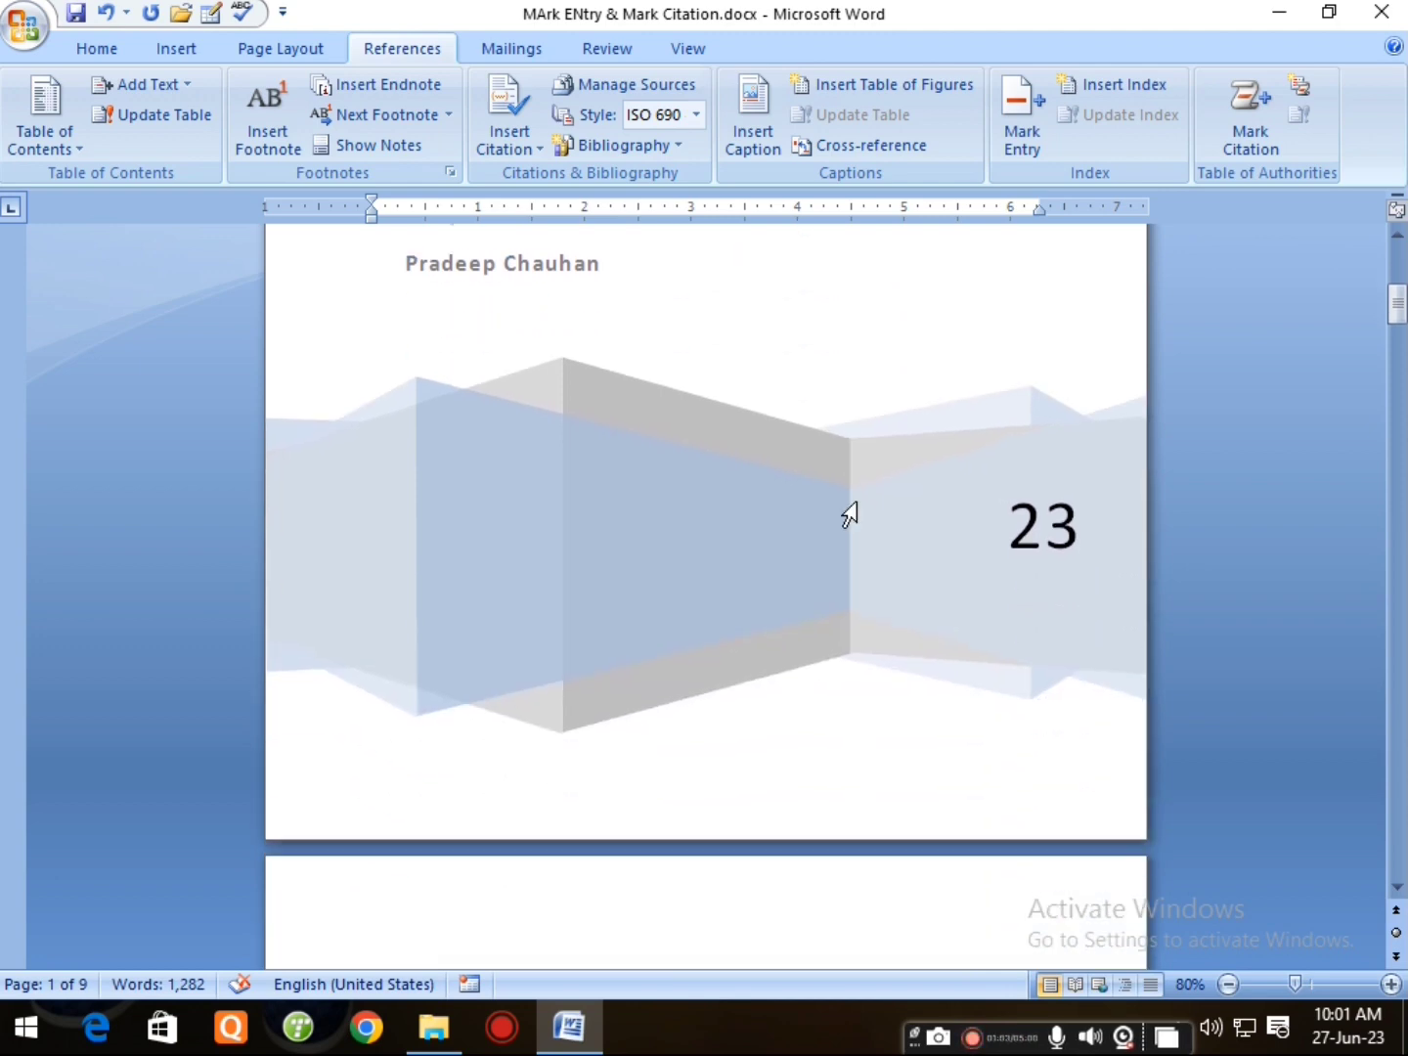
{"action": "scroll", "coordinate": [847, 510], "scroll_direction": "down", "scroll_amount": 8}
{"action": "scroll", "coordinate": [857, 528], "scroll_direction": "up", "scroll_amount": 11}
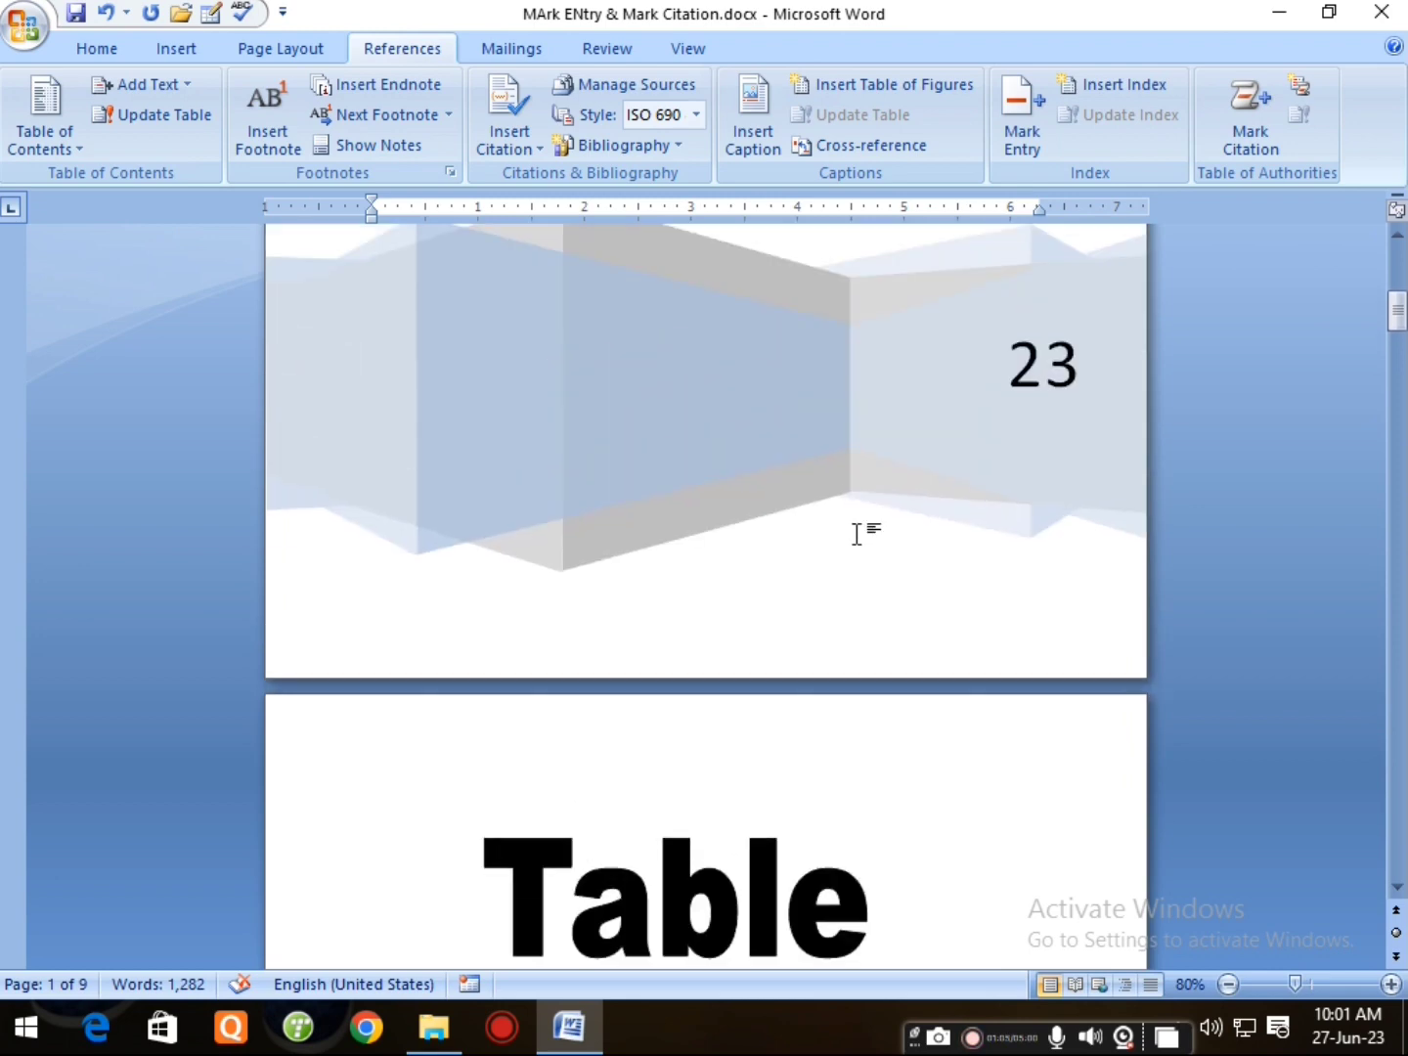
{"action": "scroll", "coordinate": [859, 556], "scroll_direction": "up", "scroll_amount": 4}
{"action": "scroll", "coordinate": [858, 557], "scroll_direction": "down", "scroll_amount": 20}
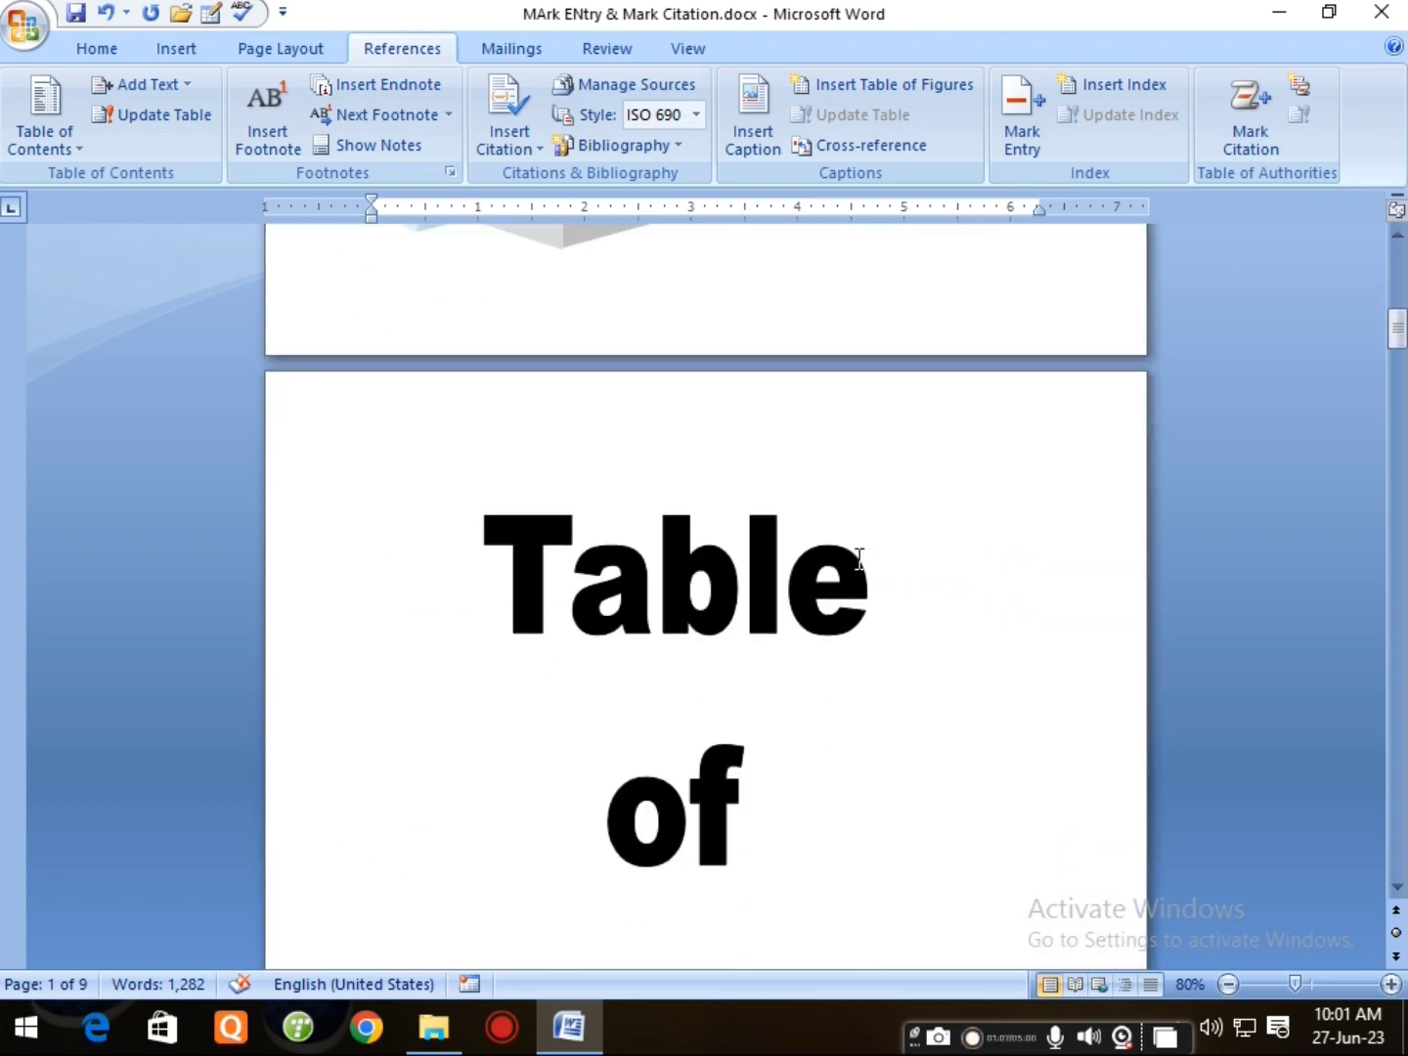
{"action": "scroll", "coordinate": [859, 559], "scroll_direction": "down", "scroll_amount": 20}
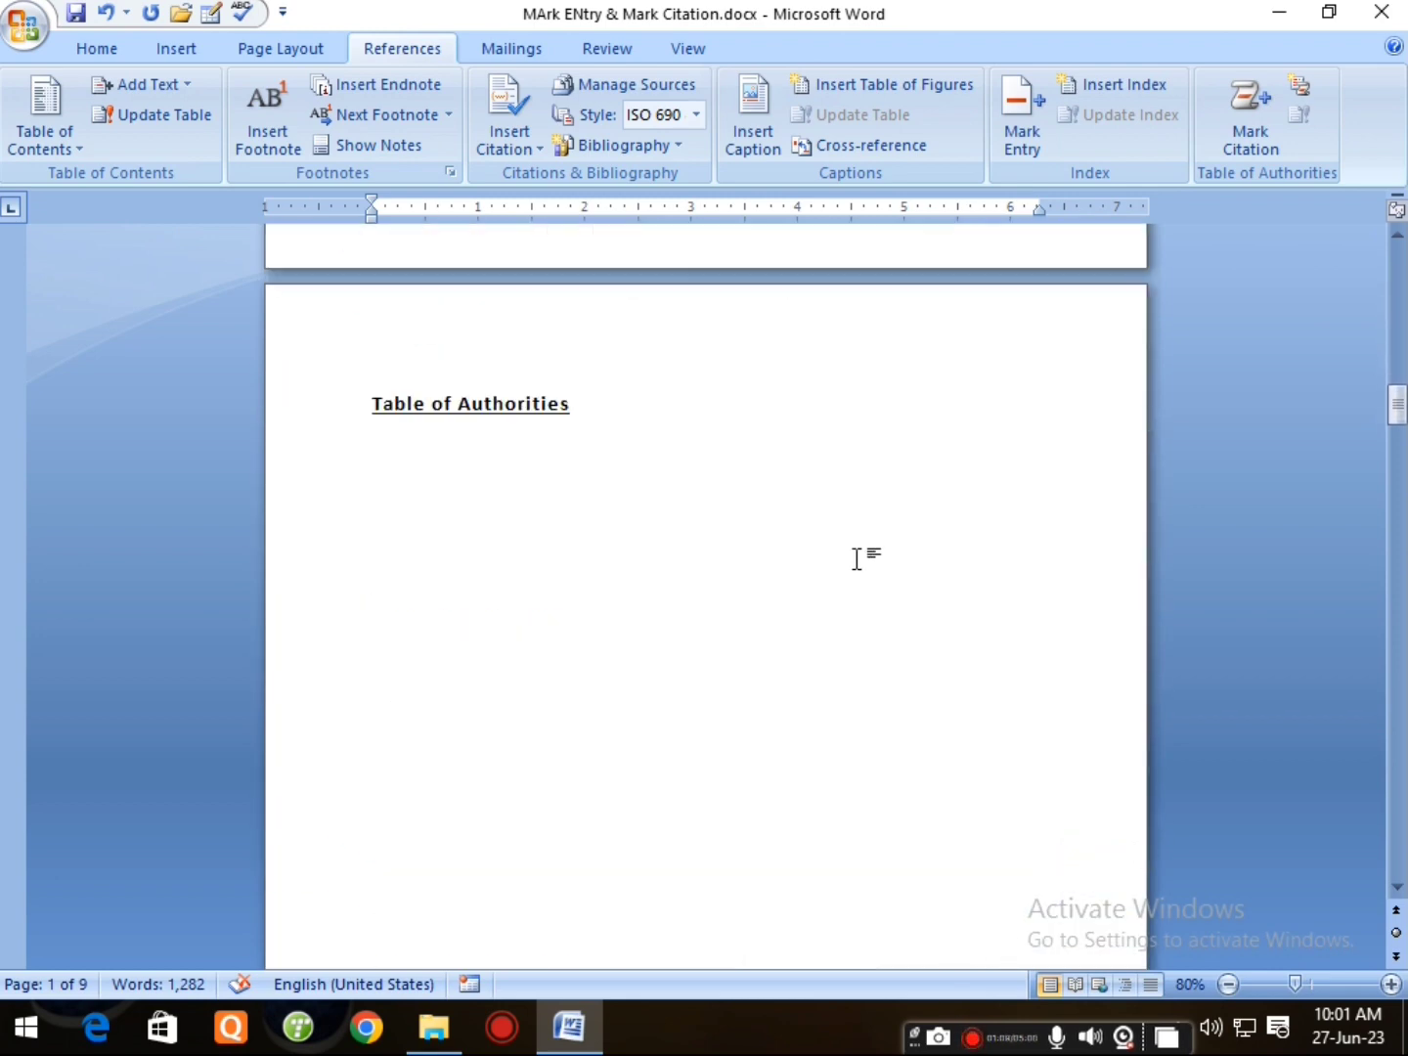
{"action": "scroll", "coordinate": [857, 558], "scroll_direction": "down", "scroll_amount": 10}
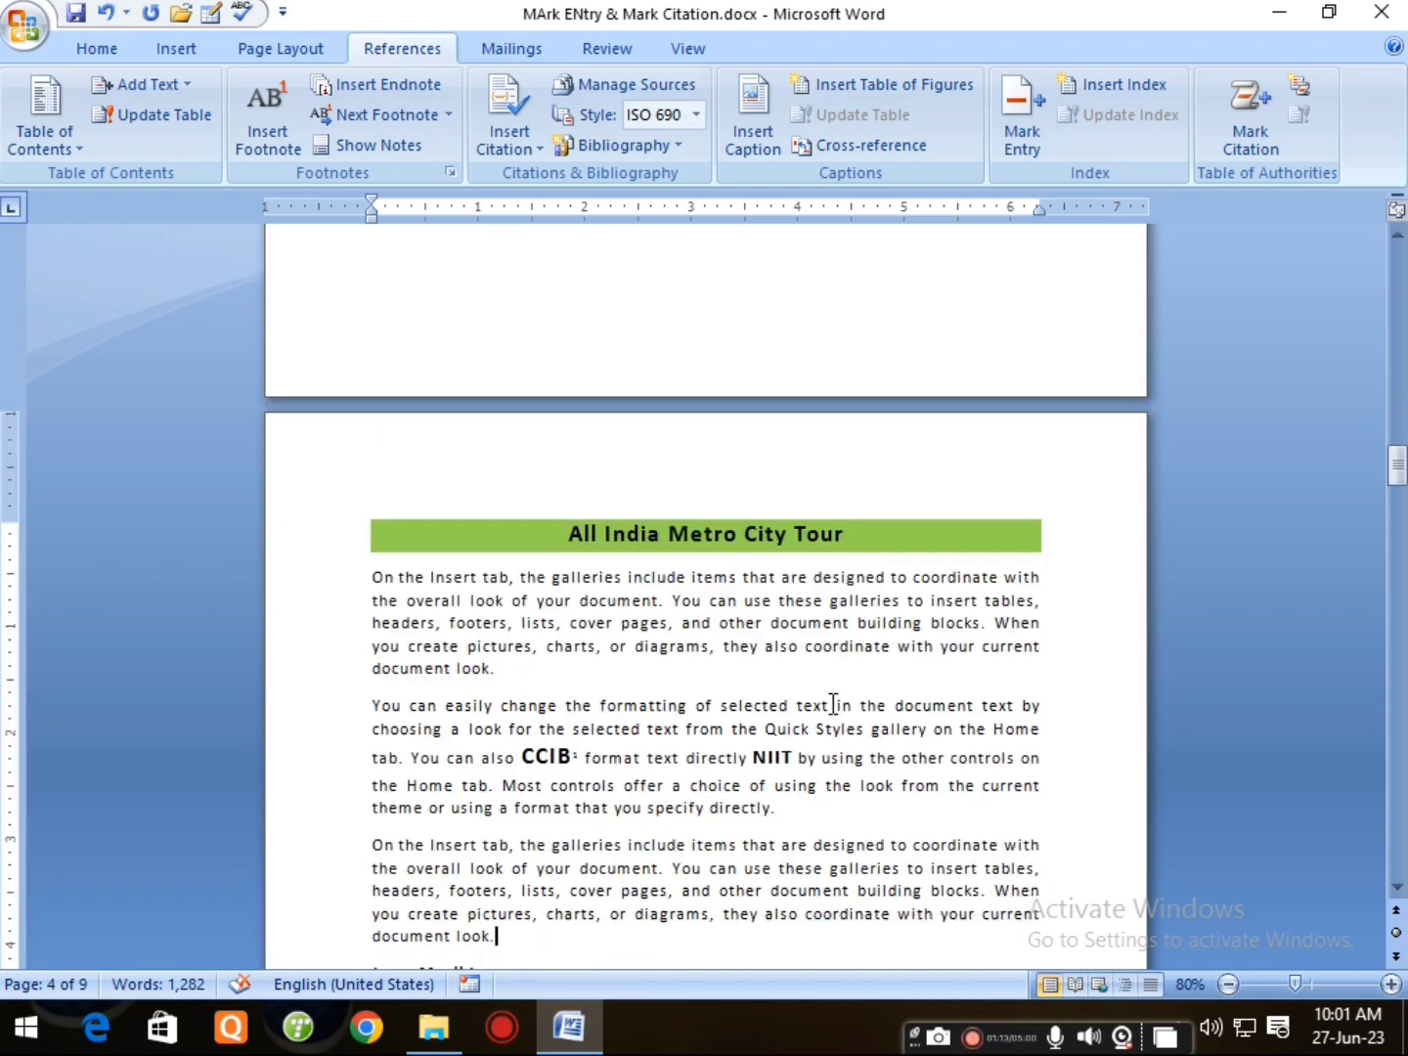
{"action": "scroll", "coordinate": [832, 704], "scroll_direction": "down", "scroll_amount": 8}
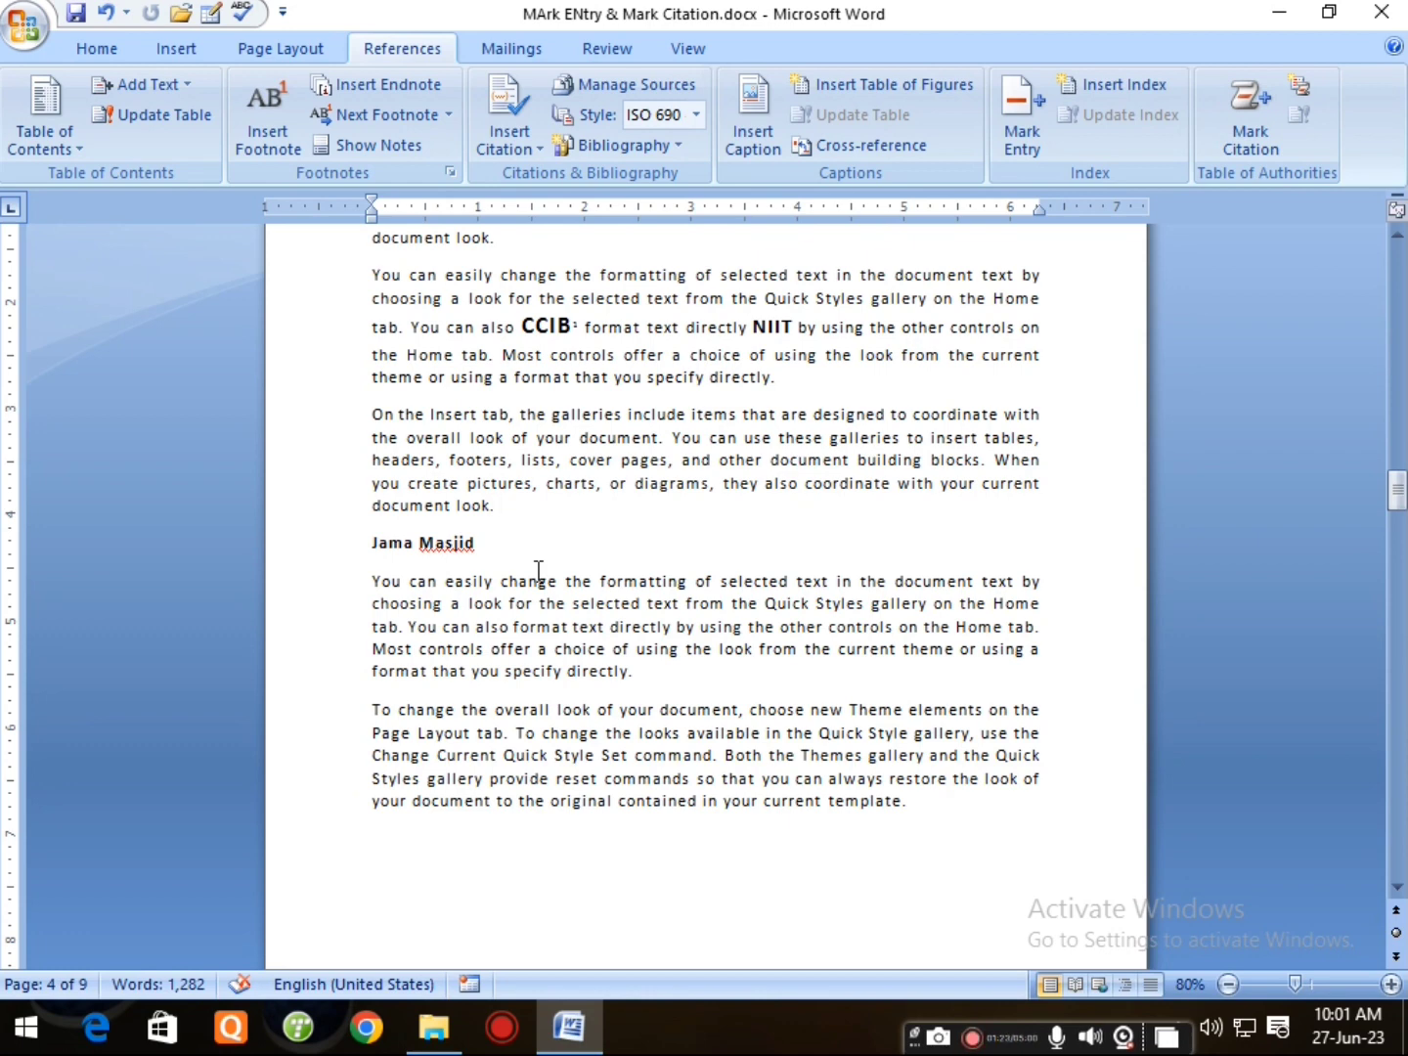
{"action": "scroll", "coordinate": [533, 557], "scroll_direction": "up", "scroll_amount": 2}
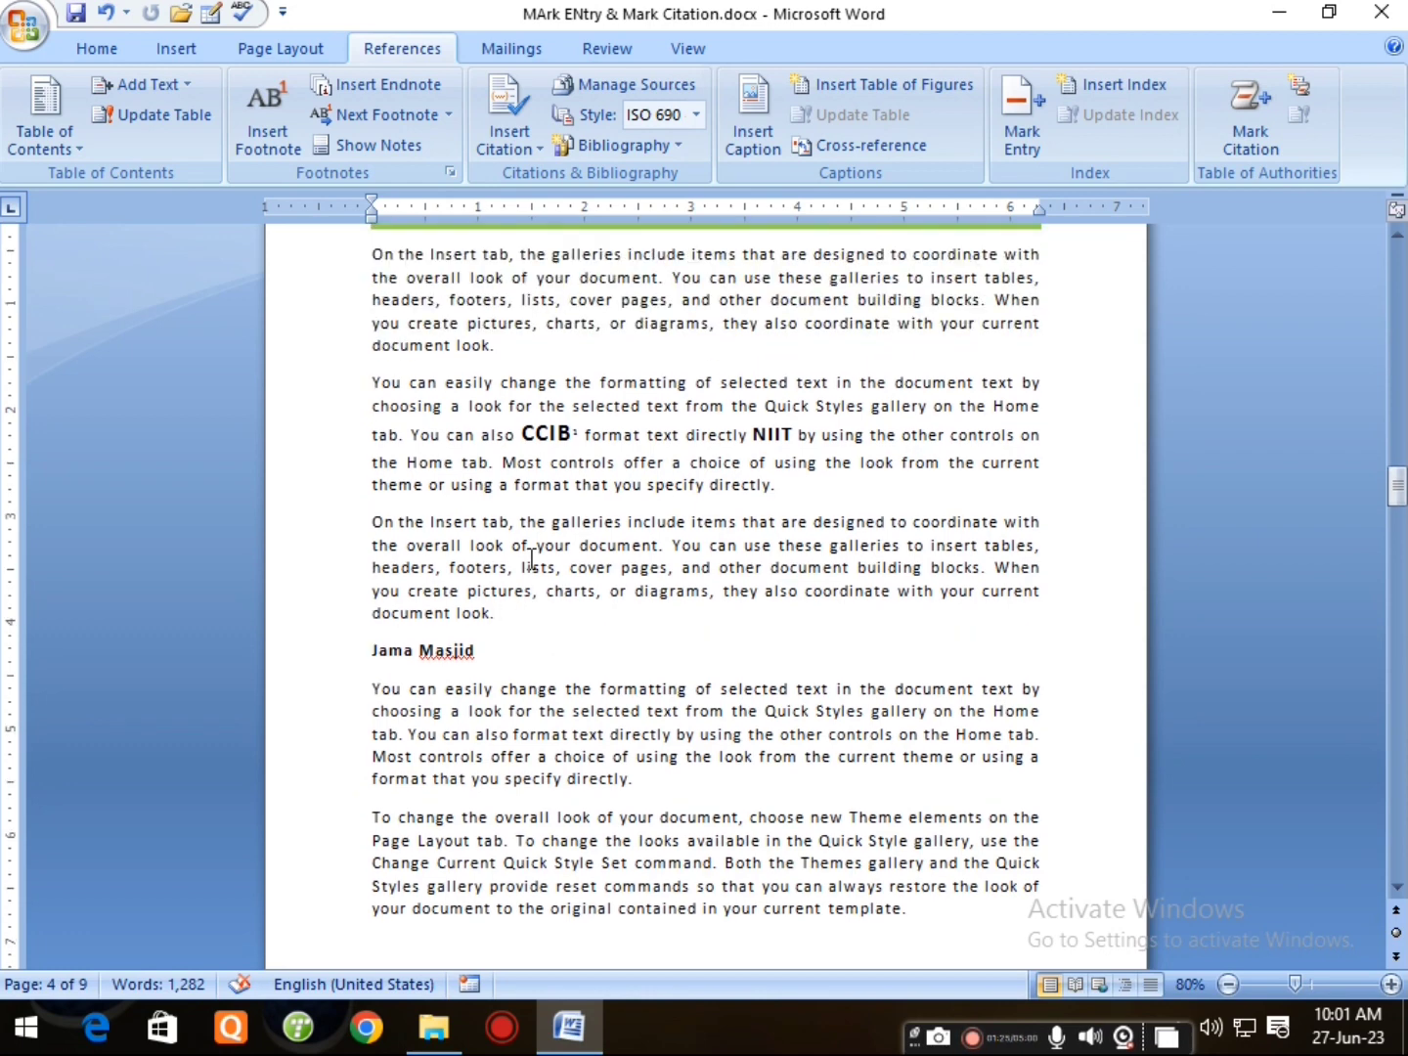
Apply green paragraph shading to the Jama Masjid heading in the All India Metro City Tour section.
{"action": "left_click", "coordinate": [330, 661]}
{"action": "left_click", "coordinate": [533, 650]}
{"action": "scroll", "coordinate": [736, 593], "scroll_direction": "up", "scroll_amount": 5}
{"action": "mouse_move", "coordinate": [1403, 484]}
{"action": "left_mouse_down"}
{"action": "mouse_move", "coordinate": [1400, 417]}
{"action": "mouse_move", "coordinate": [1403, 505]}
{"action": "left_mouse_up"}
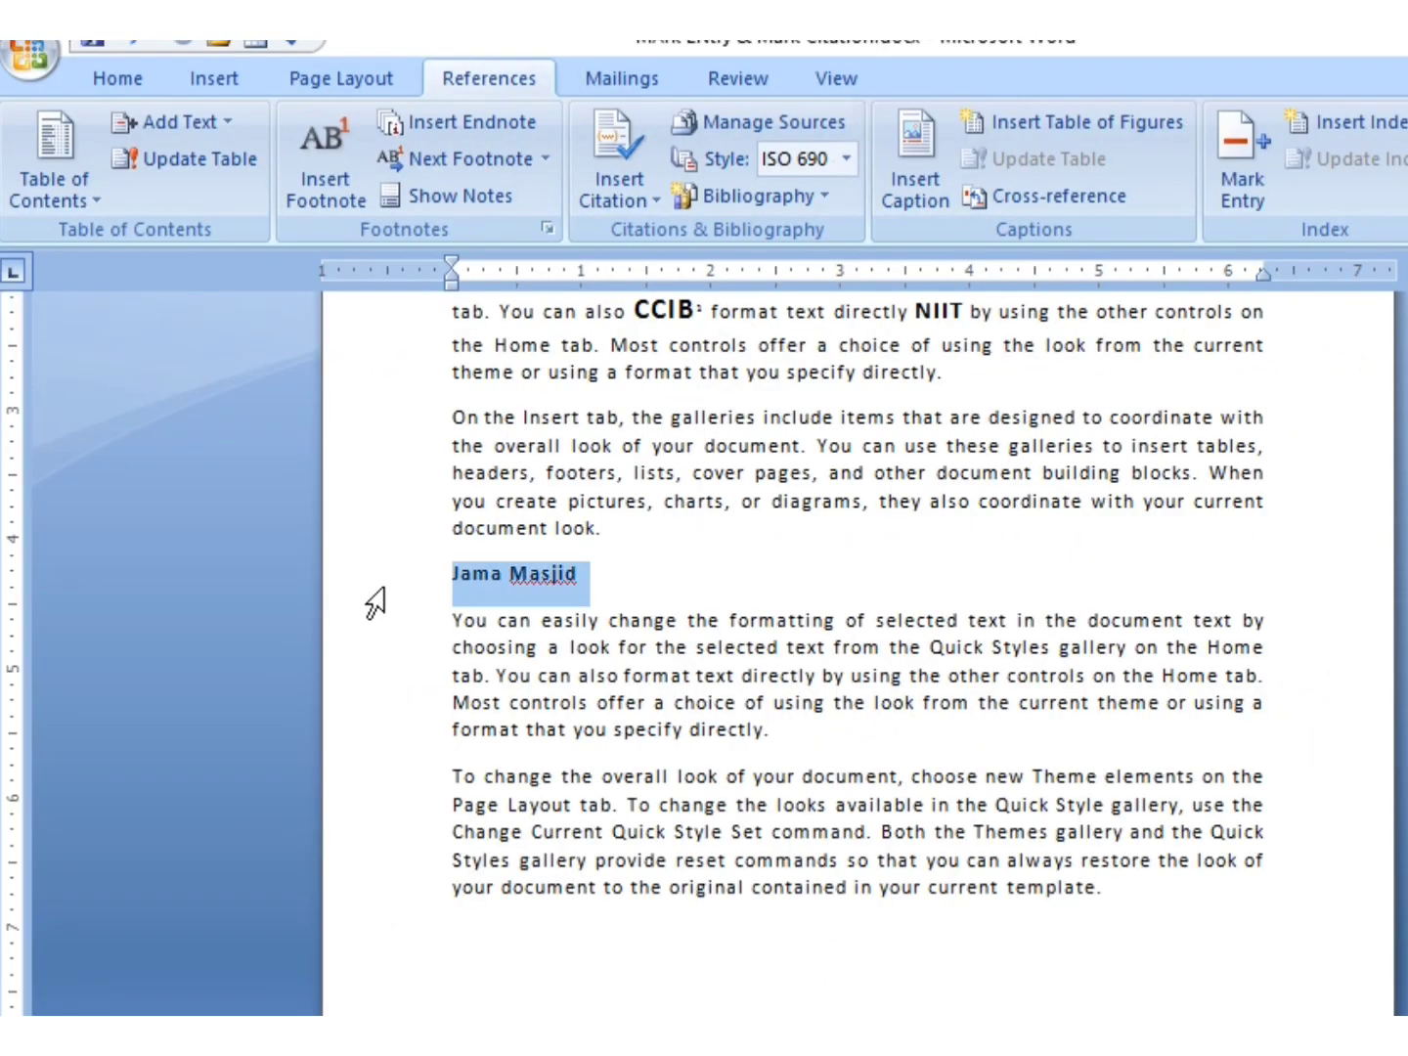
{"action": "left_click", "coordinate": [137, 83]}
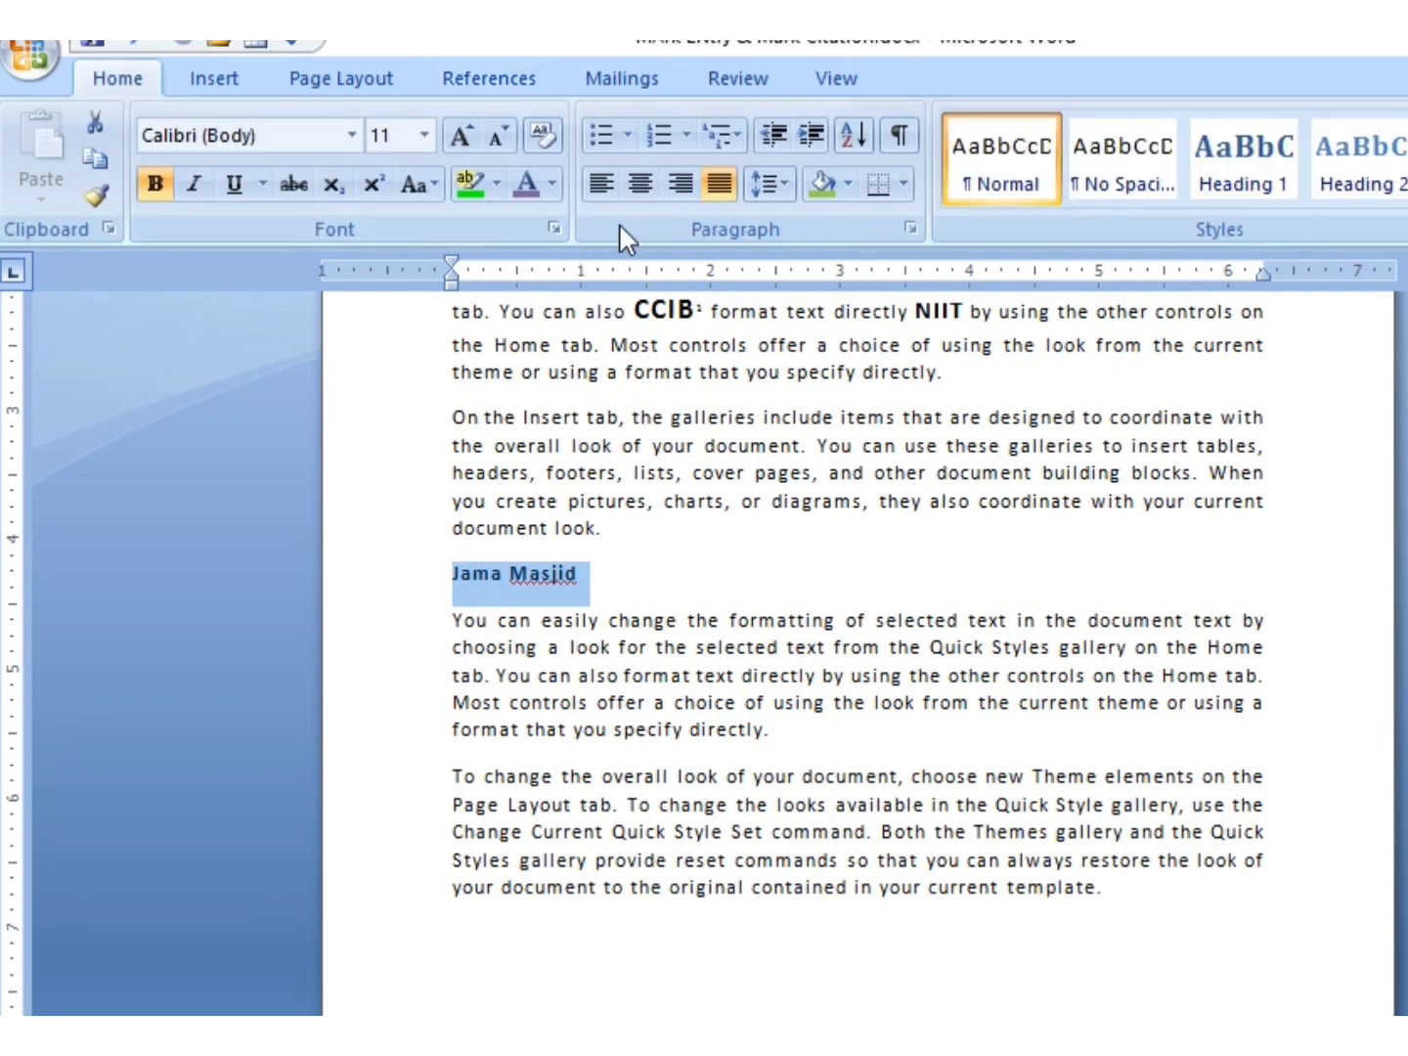
{"action": "left_click", "coordinate": [823, 181]}
{"action": "left_click", "coordinate": [821, 727]}
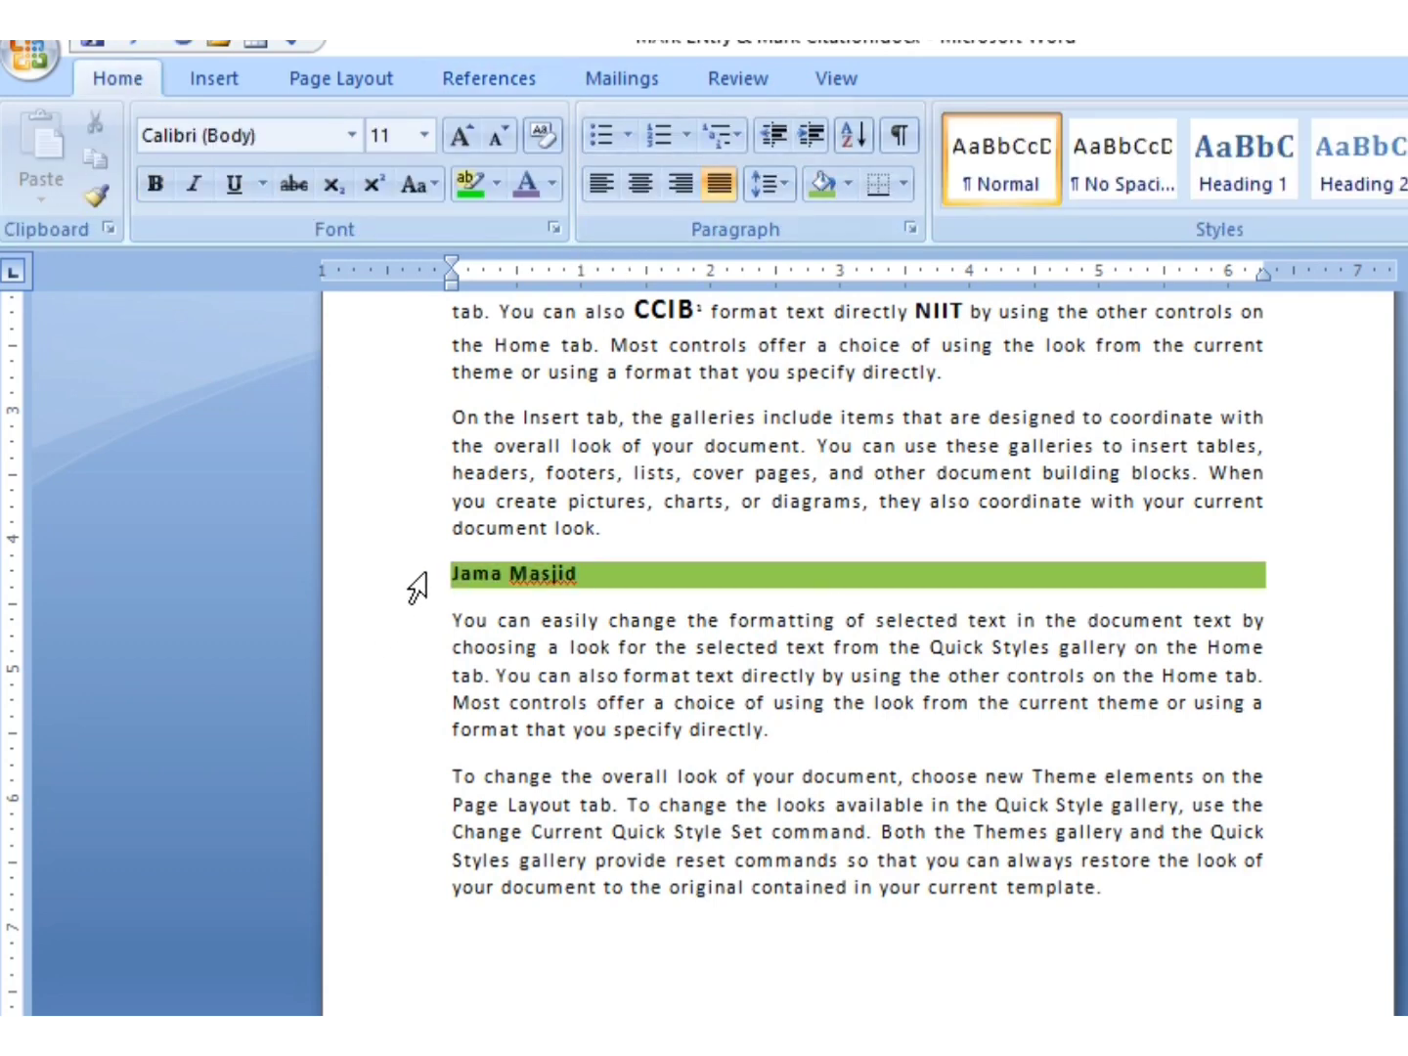
Open Mark Citation for the Jama Masjid heading and assign it the Places category.
{"action": "left_click", "coordinate": [421, 579]}
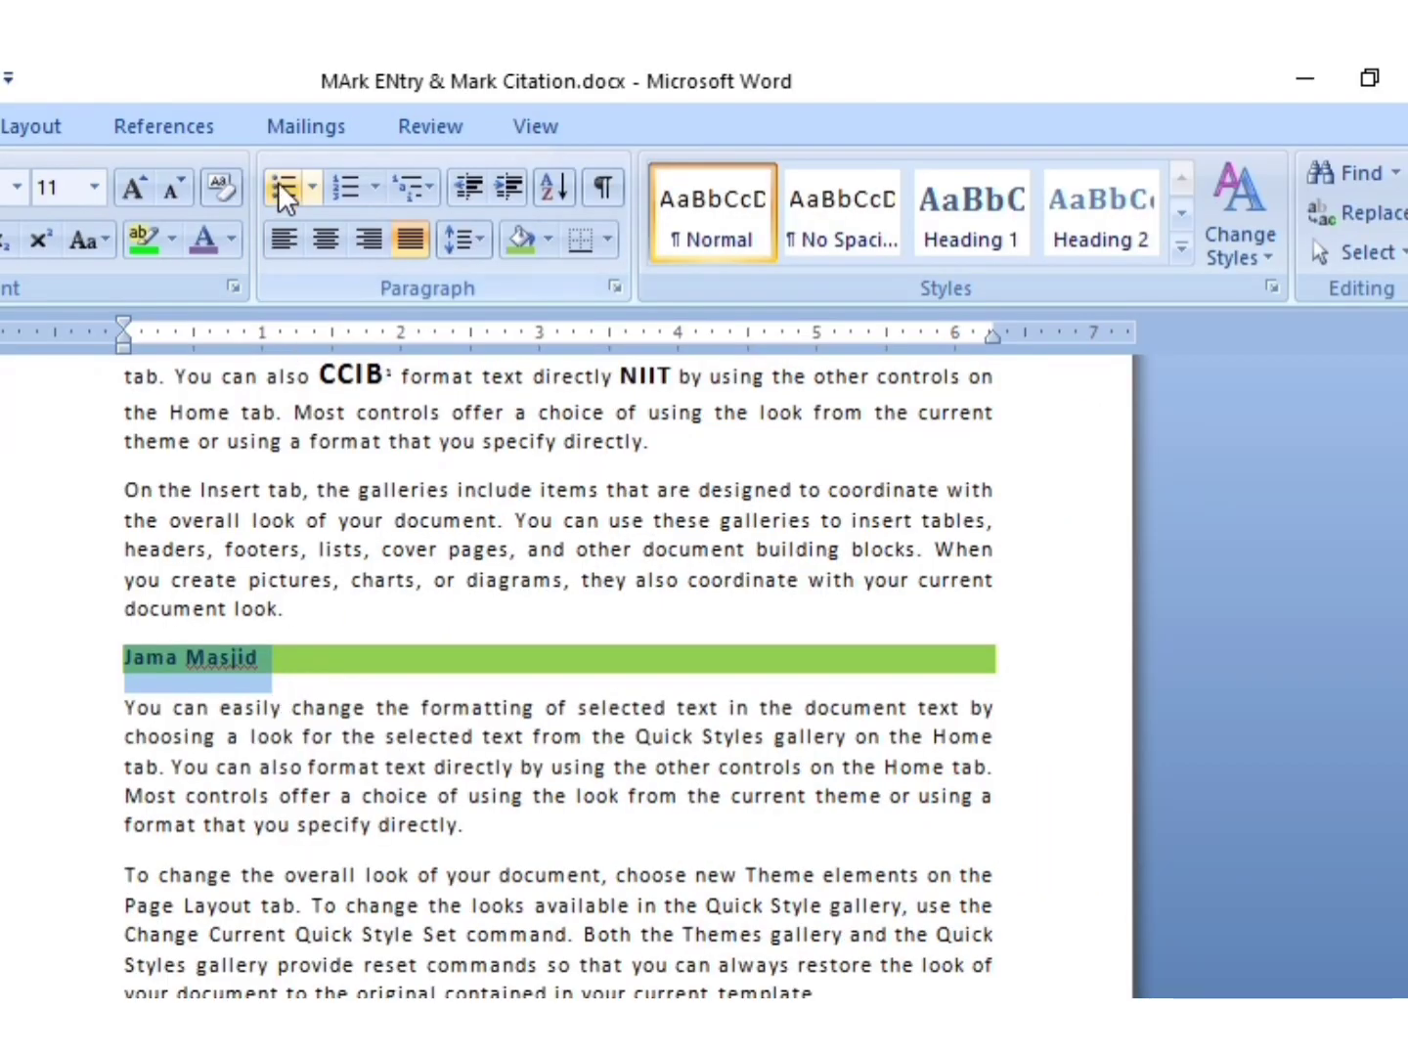
{"action": "left_click", "coordinate": [489, 78]}
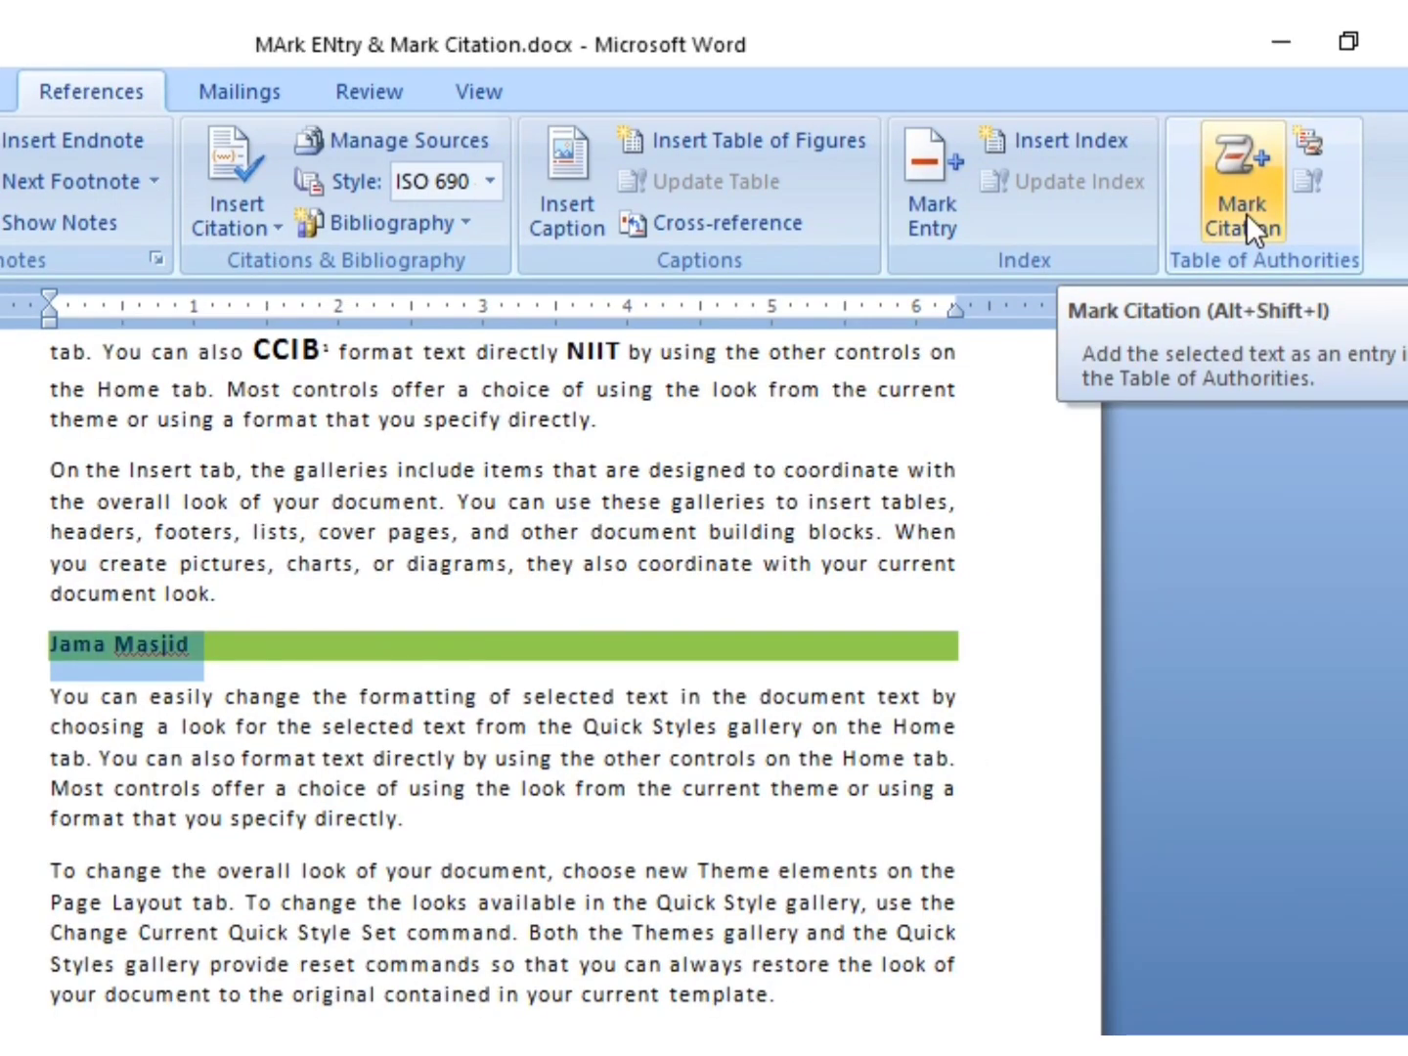
{"action": "left_click", "coordinate": [1271, 241]}
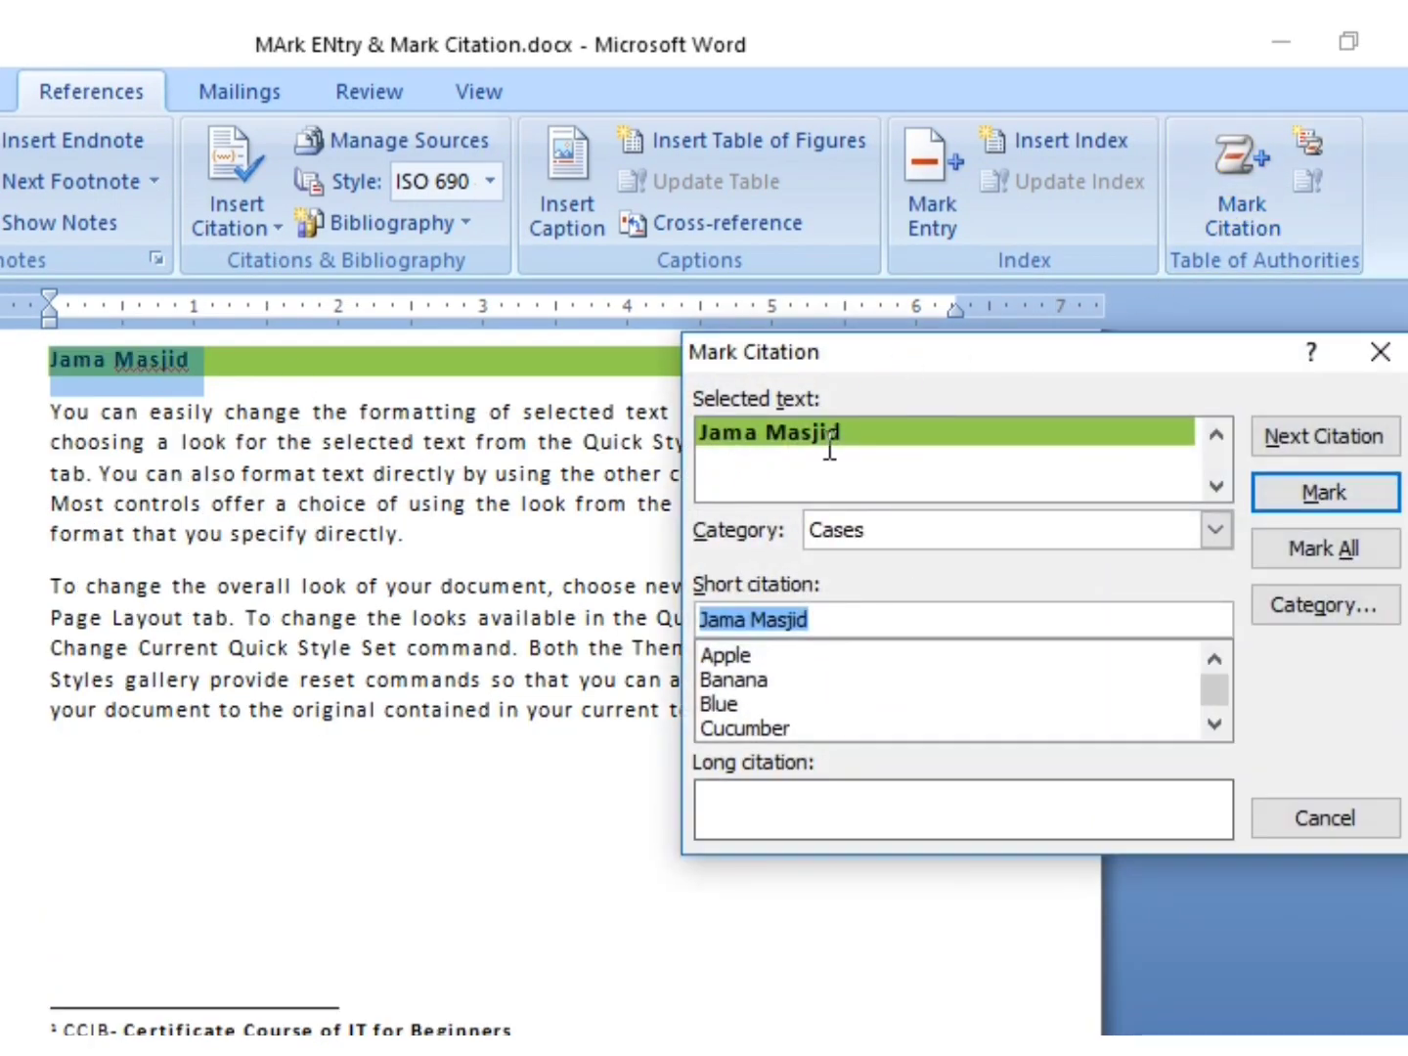
{"action": "left_click_drag", "start_coordinate": [891, 358], "coordinate": [672, 331]}
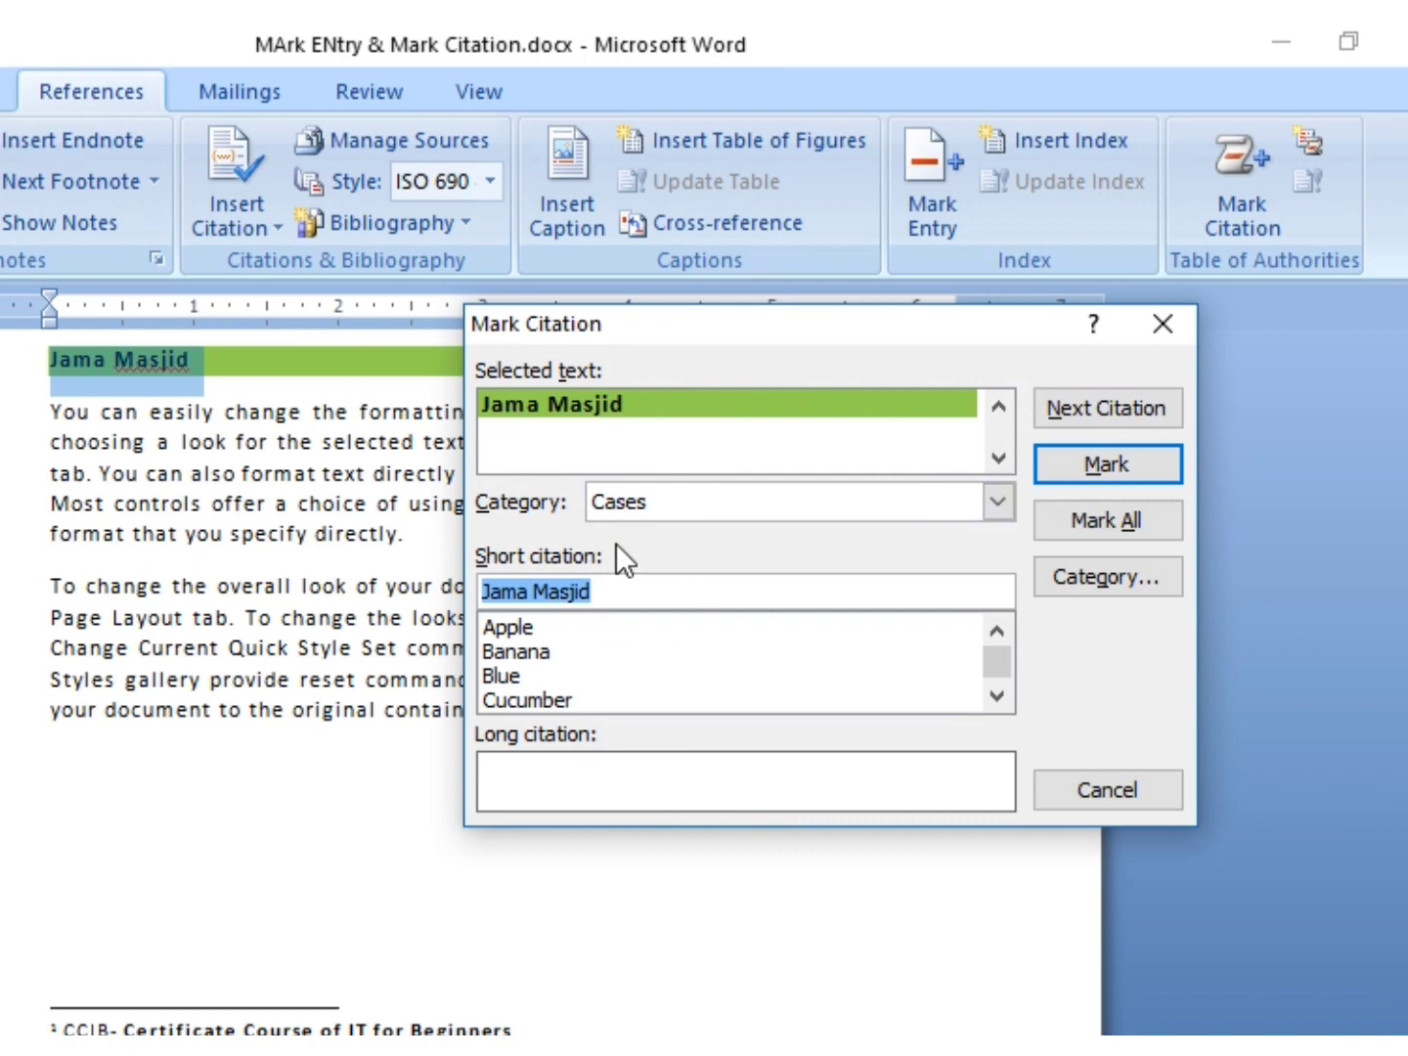
{"action": "left_click", "coordinate": [682, 503]}
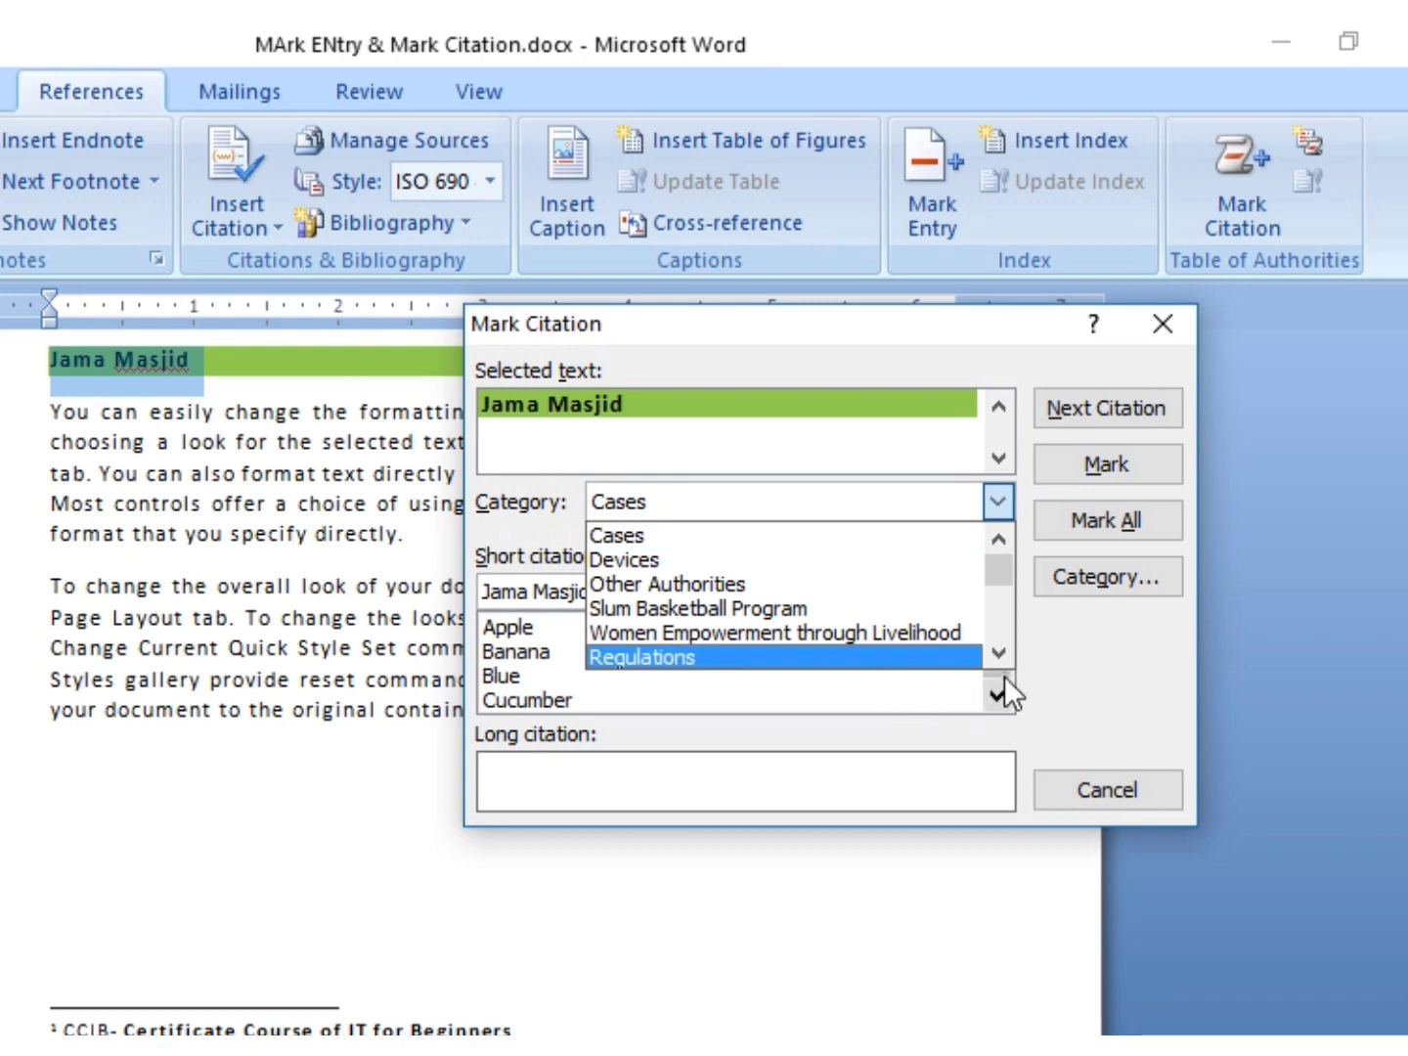
{"action": "left_click_drag", "start_coordinate": [993, 567], "coordinate": [1007, 635]}
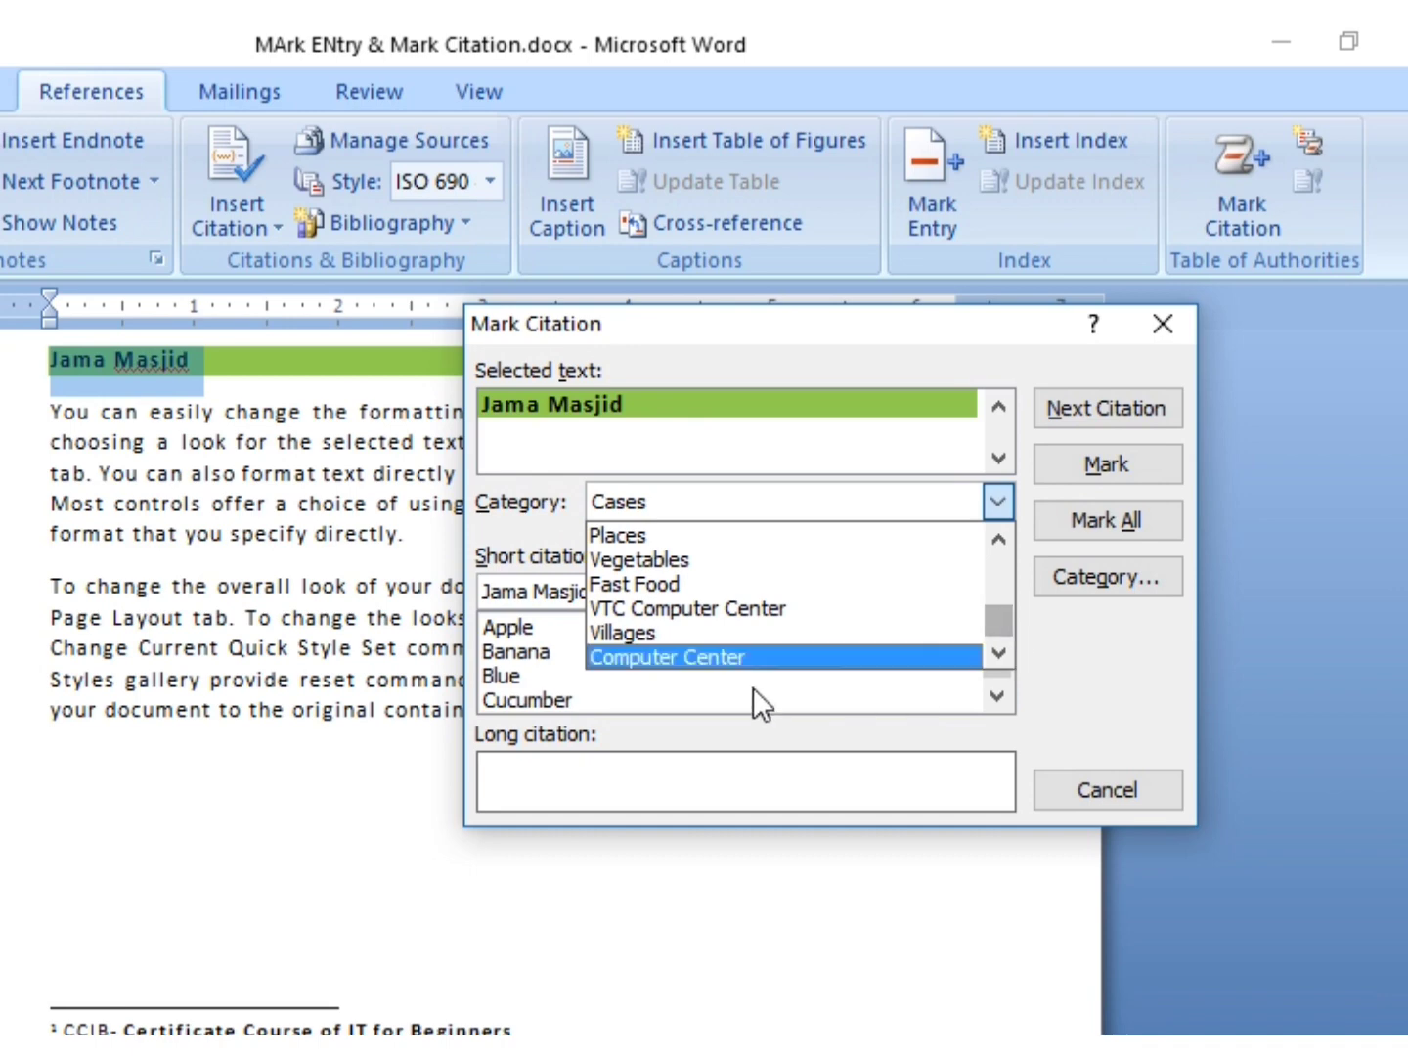
{"action": "left_click", "coordinate": [633, 533]}
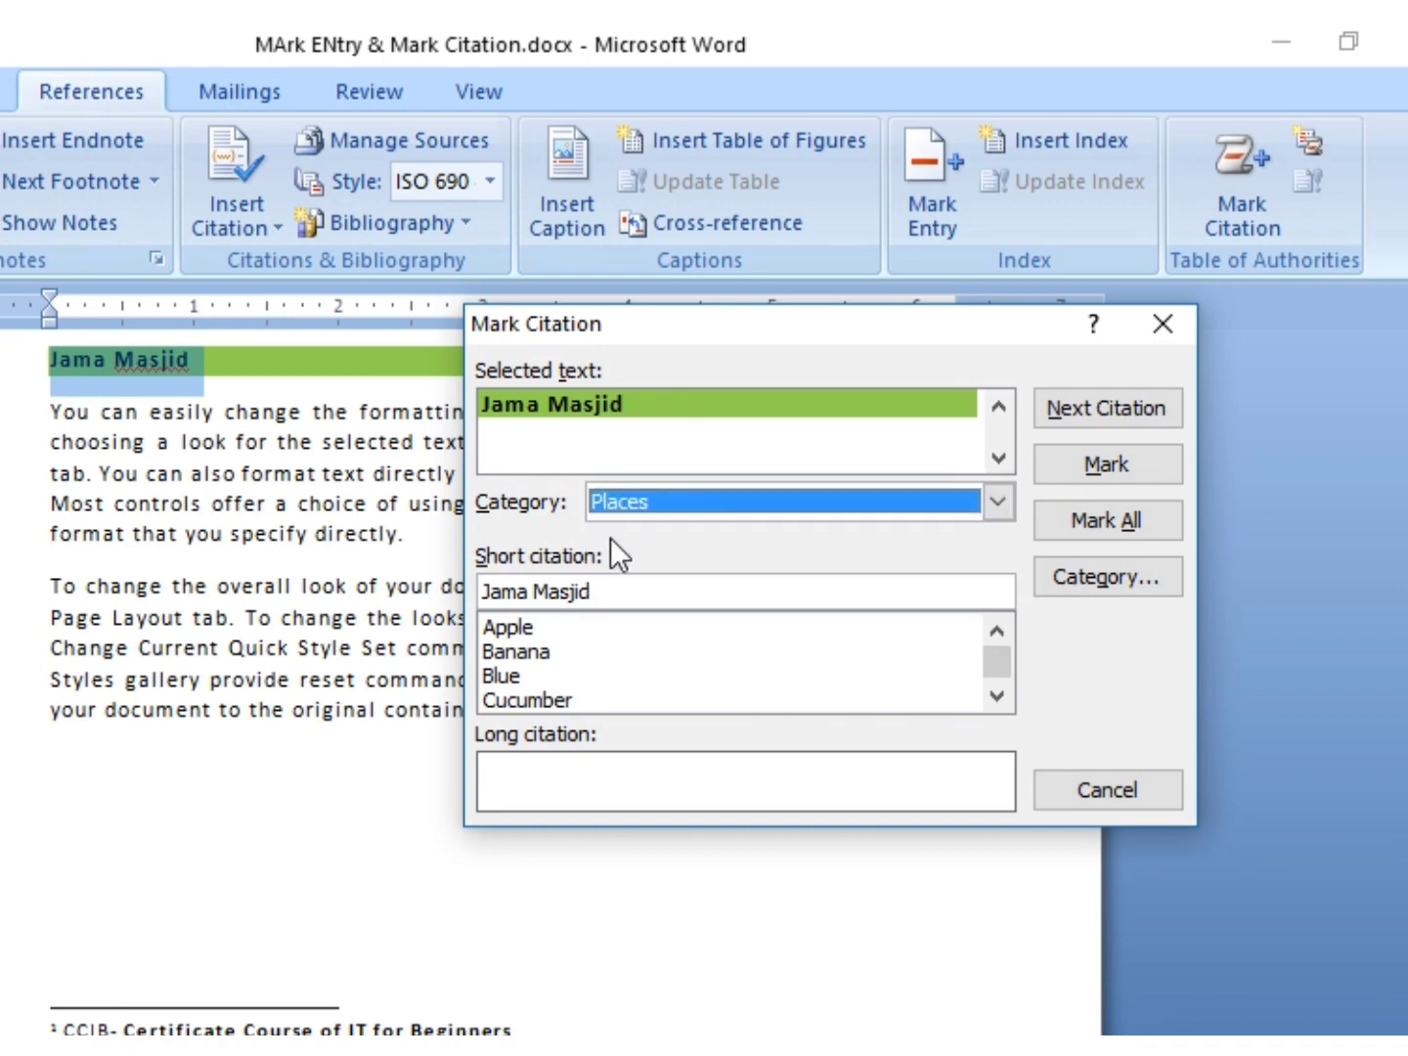
Try to rename the Places citation category to Delhi and check the category list for the new name.
{"action": "left_click", "coordinate": [1100, 585]}
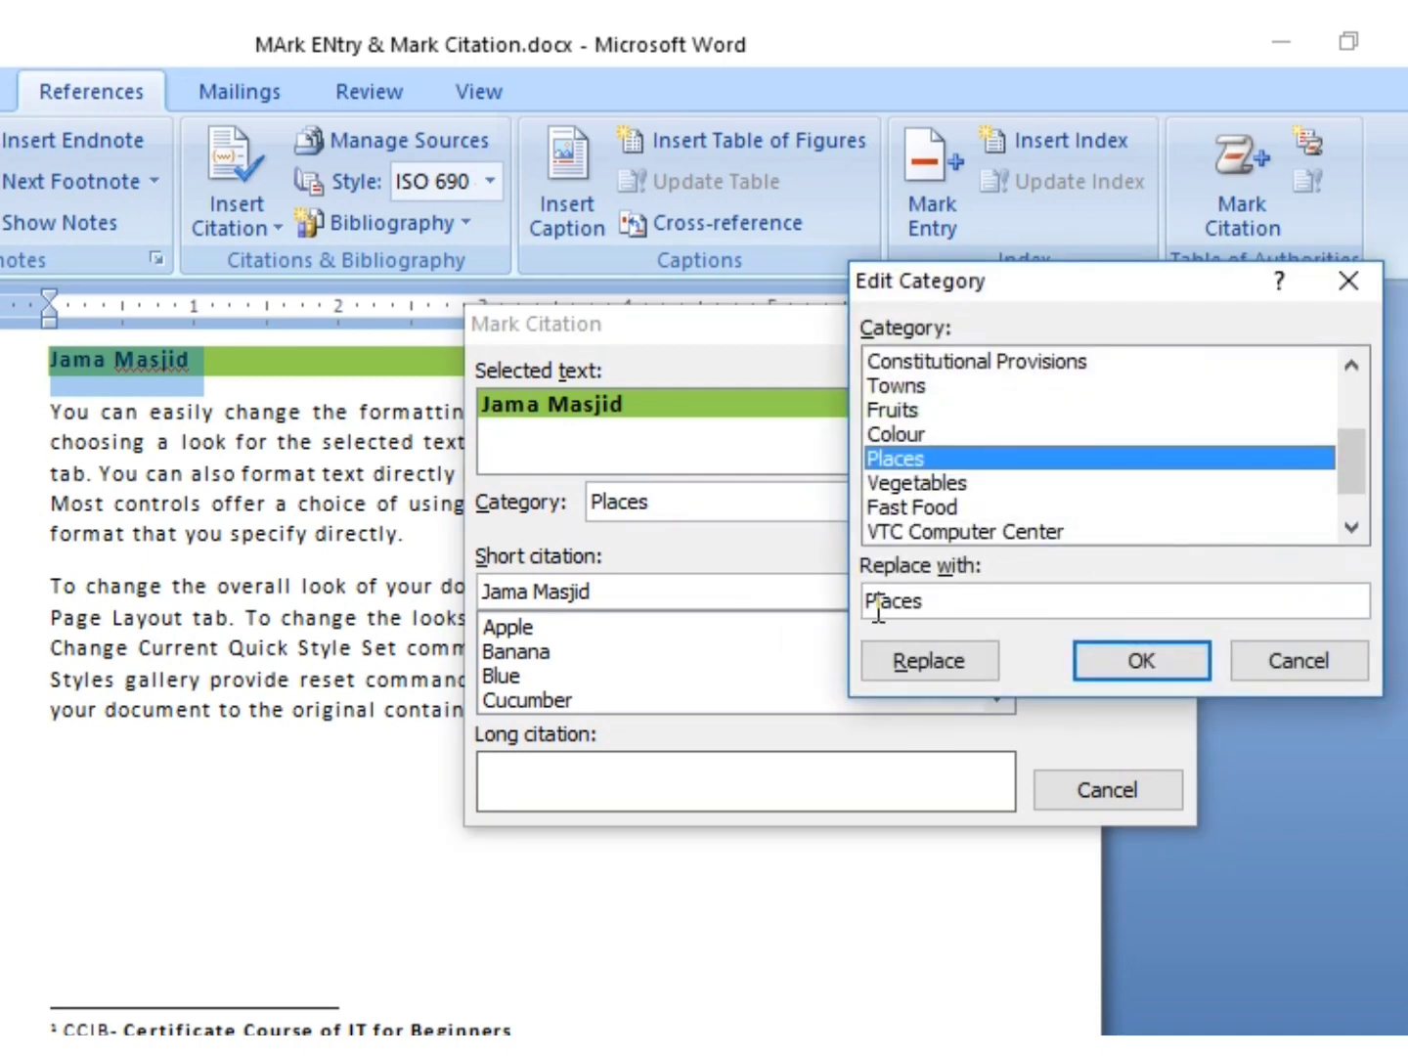
{"action": "left_click_drag", "start_coordinate": [943, 597], "coordinate": [594, 556]}
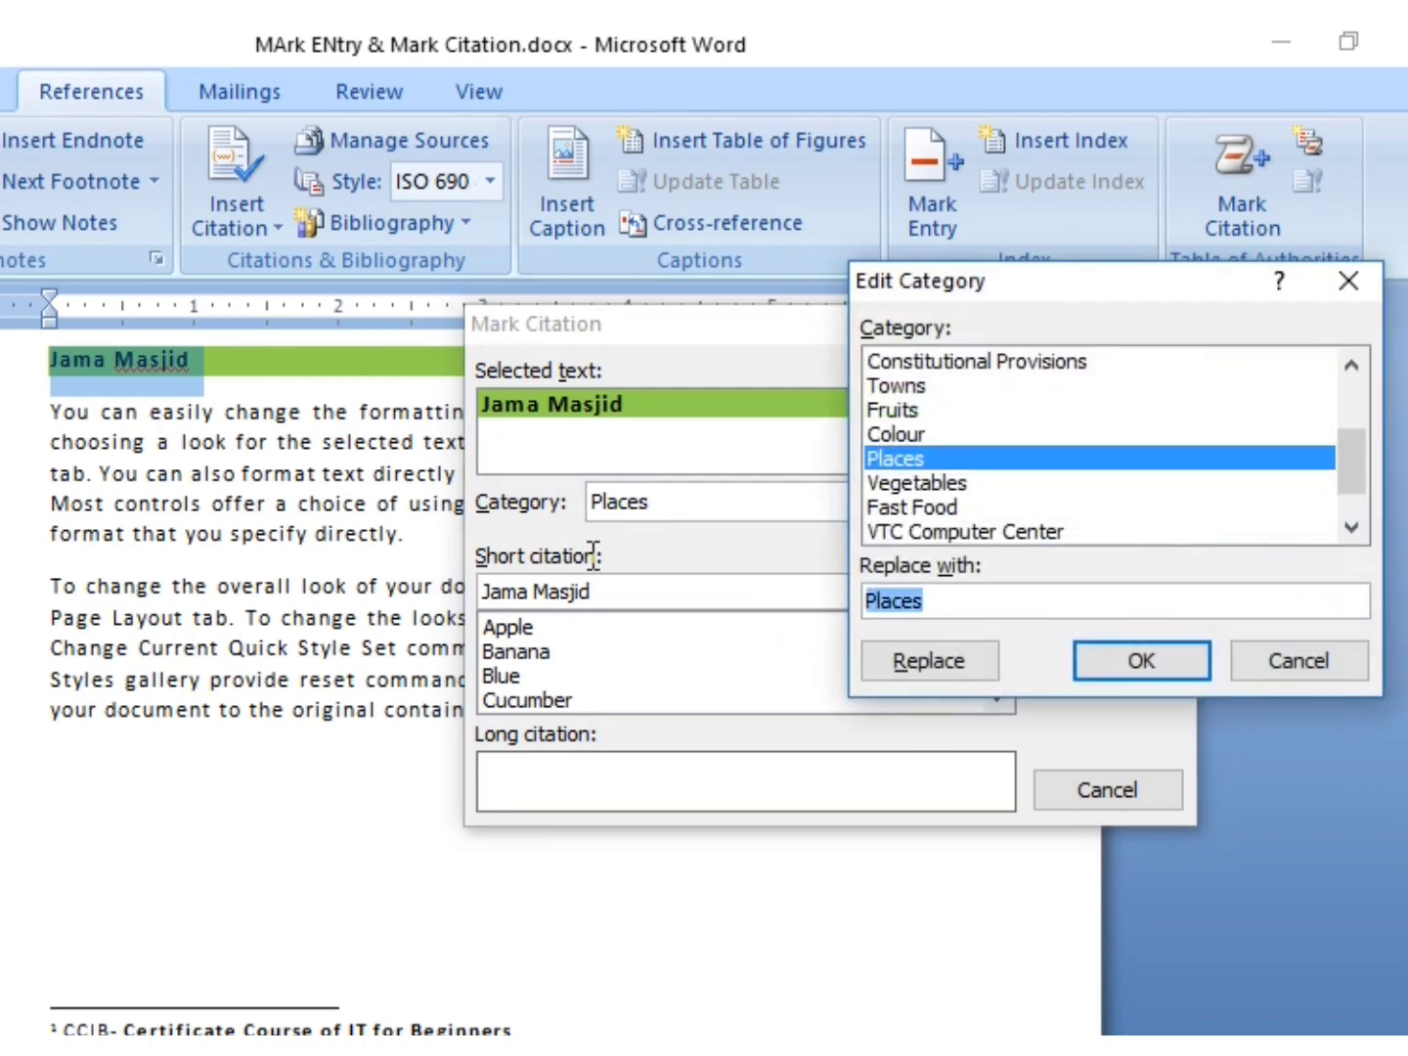
{"action": "type", "text": "Delhi"}
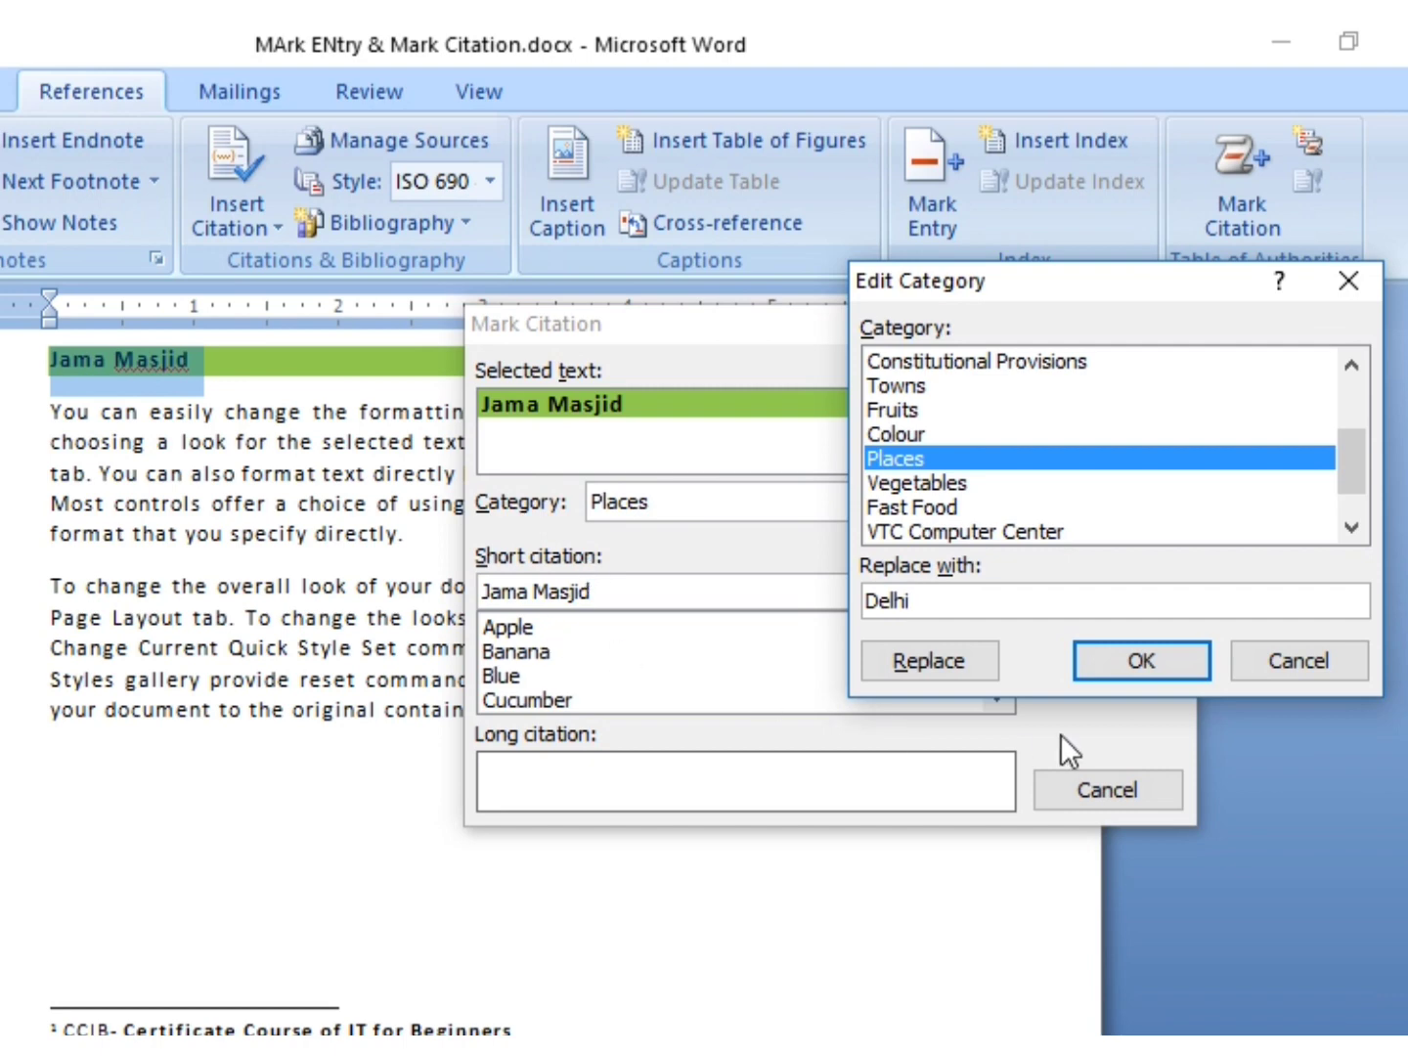
{"action": "left_click", "coordinate": [1129, 664]}
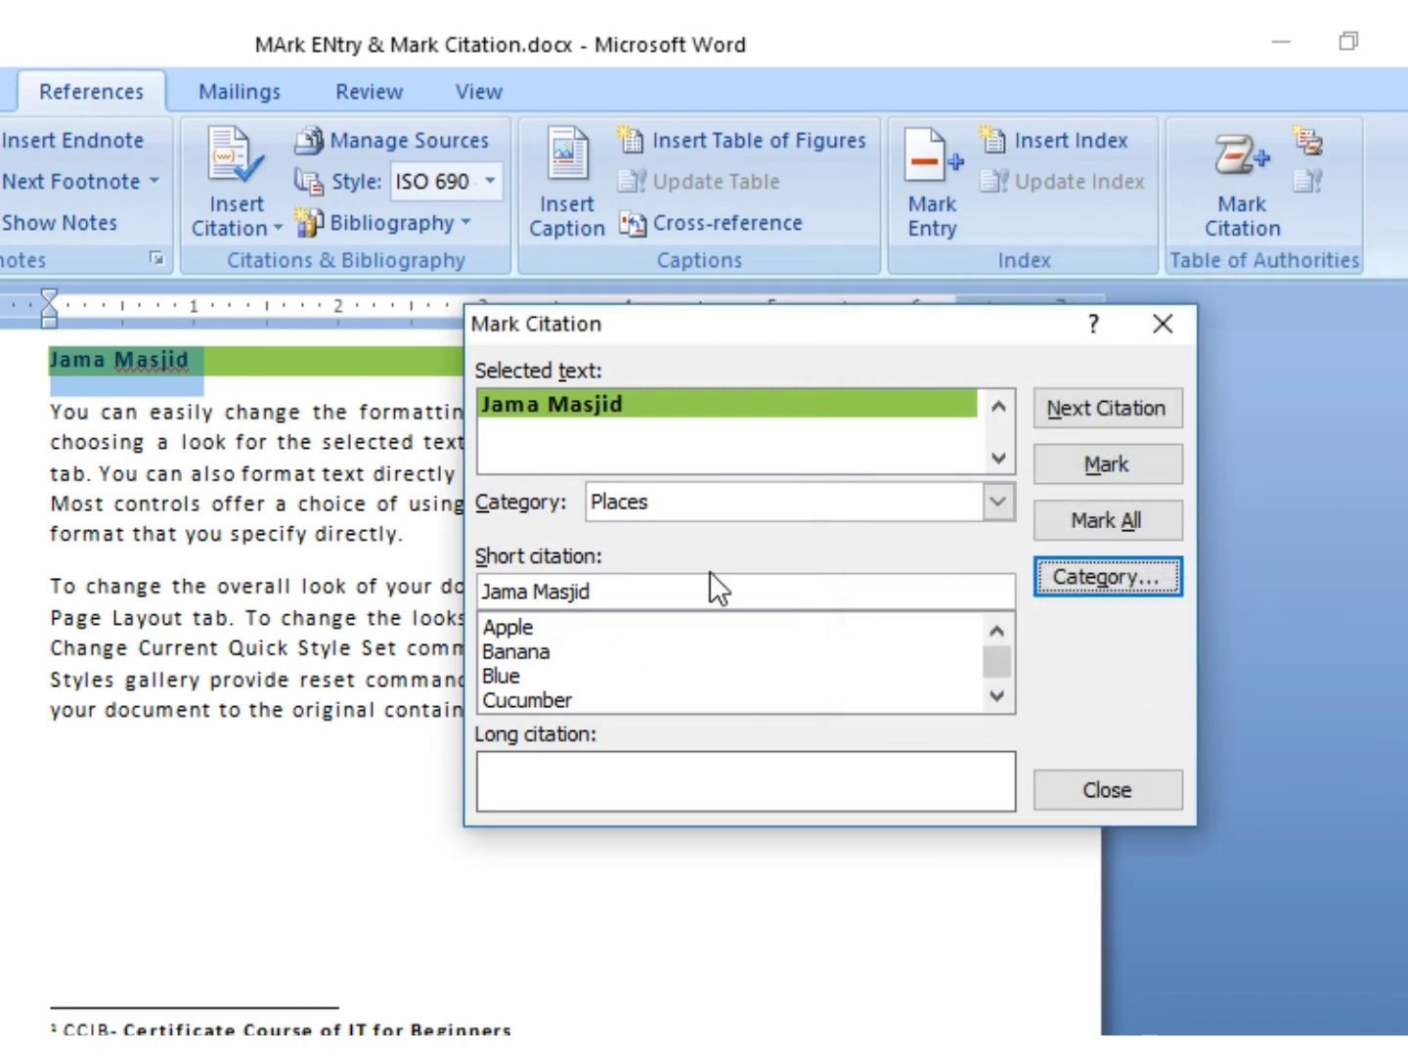
{"action": "left_click", "coordinate": [735, 507]}
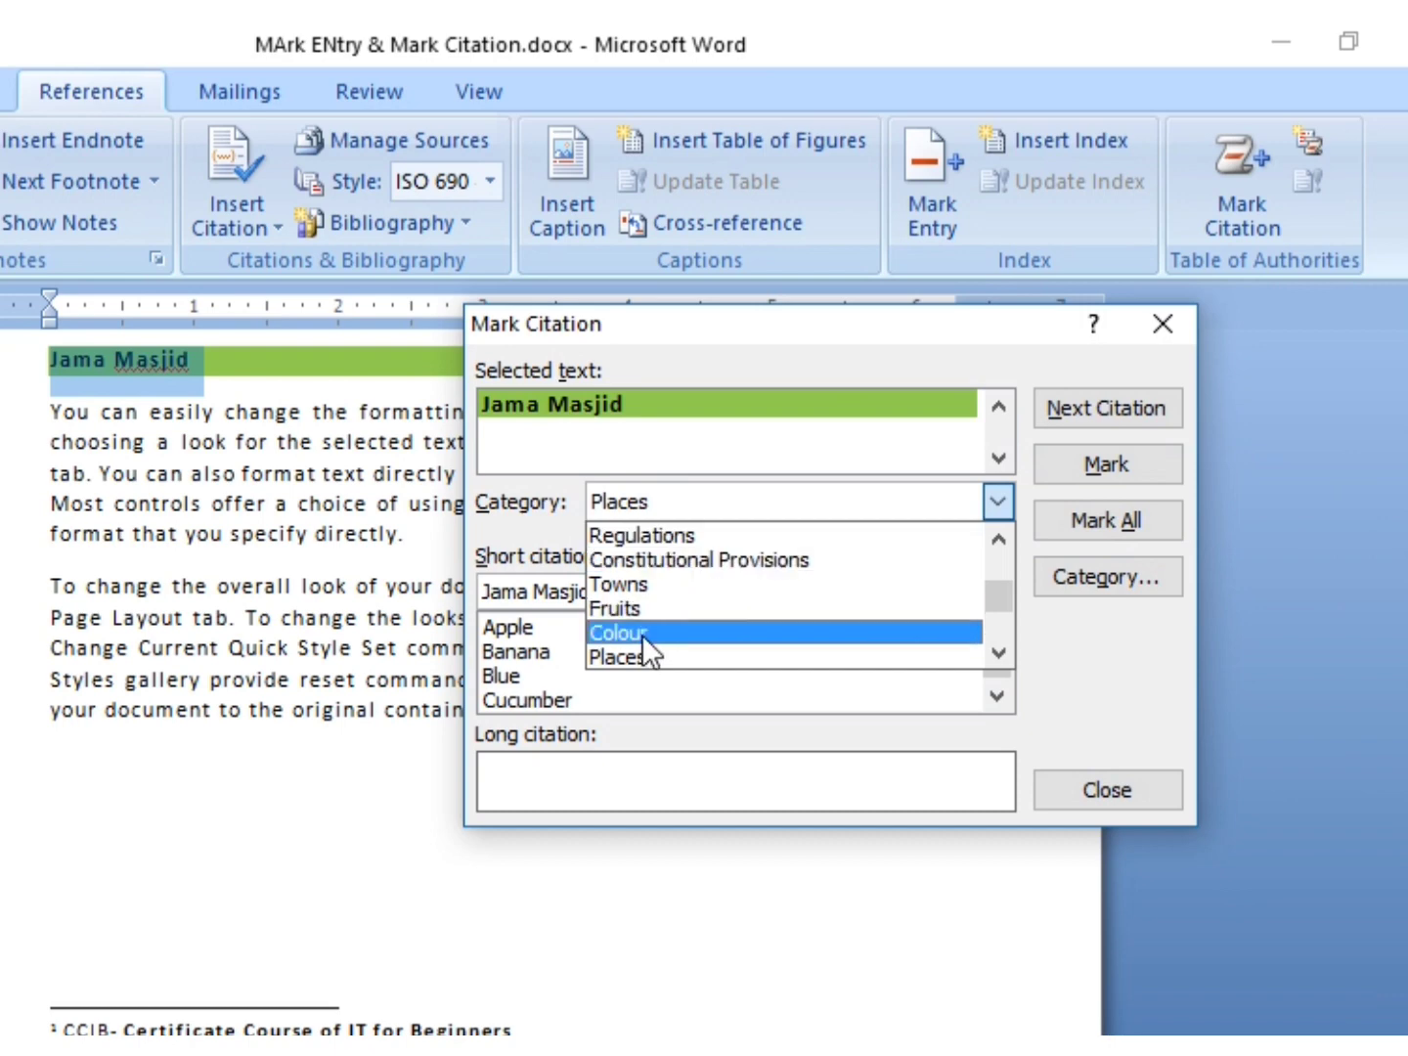
{"action": "scroll", "coordinate": [649, 583], "scroll_direction": "up", "scroll_amount": 5}
{"action": "scroll", "coordinate": [649, 583], "scroll_direction": "down", "scroll_amount": 4}
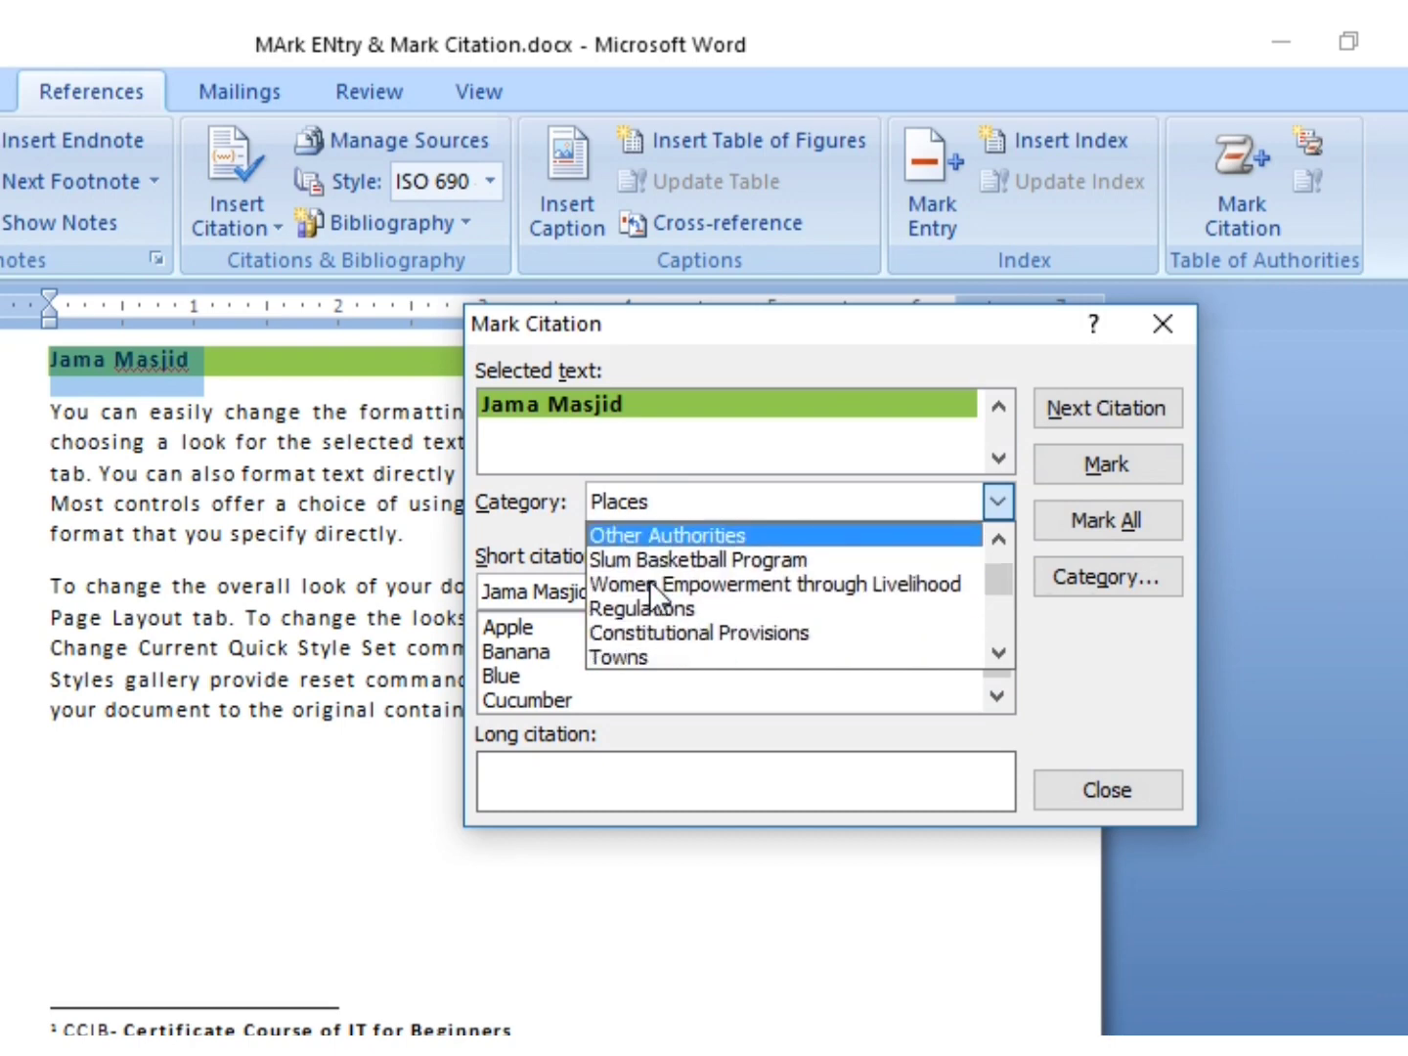
{"action": "scroll", "coordinate": [649, 580], "scroll_direction": "down", "scroll_amount": 1}
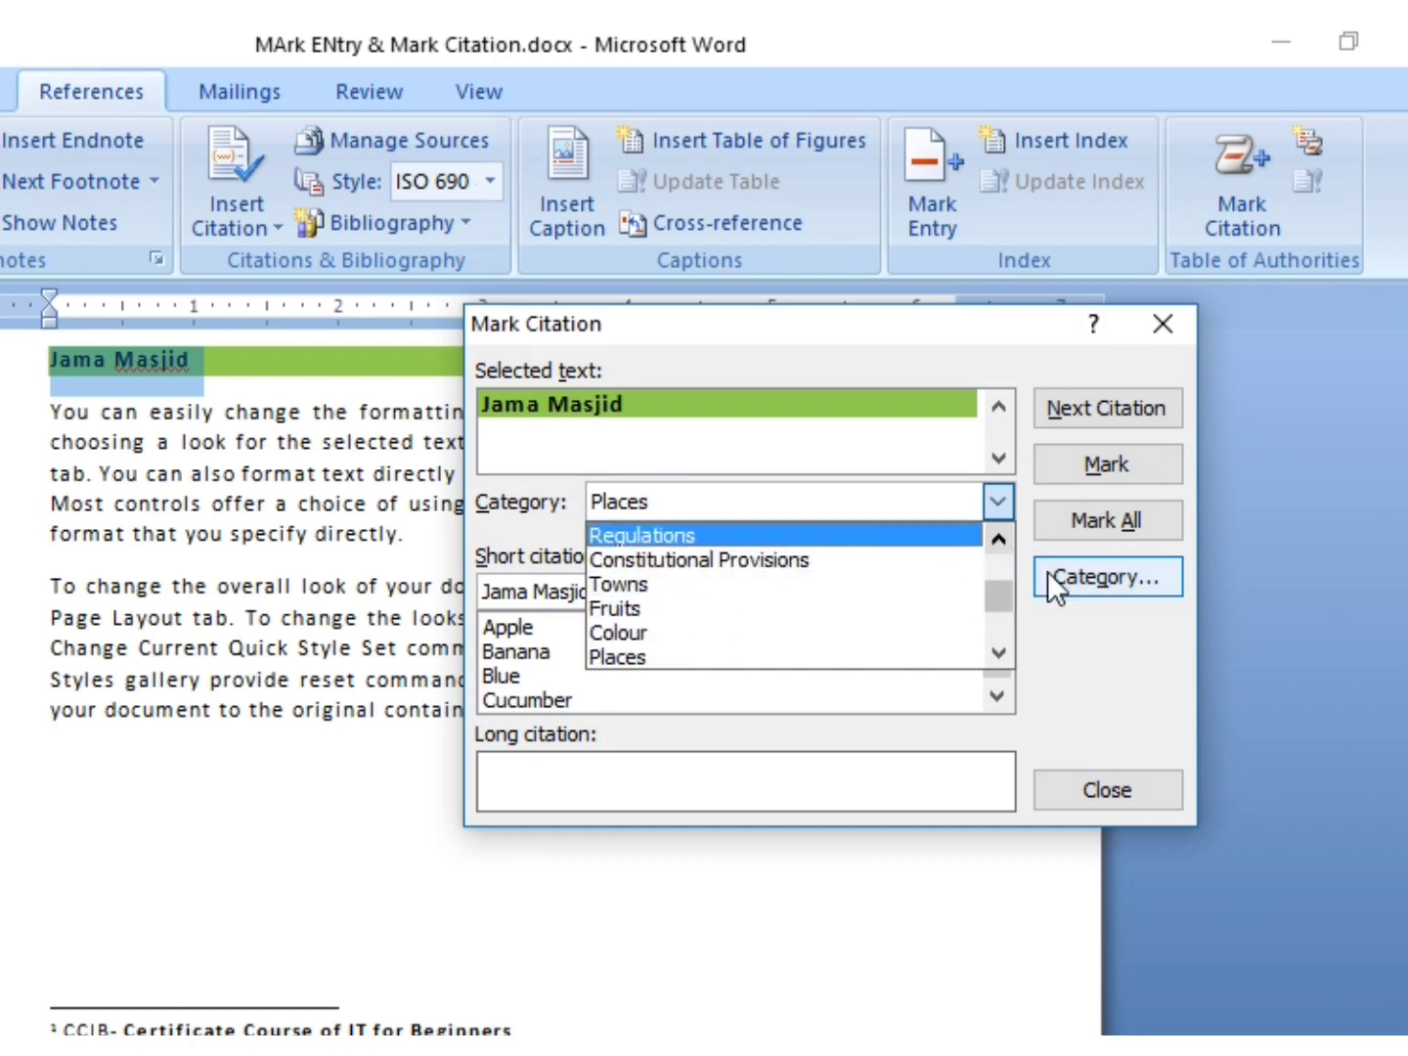
Replace the citation category name Places with Delhi and apply the edited category list.
{"action": "left_click", "coordinate": [1090, 583]}
{"action": "double_click", "coordinate": [942, 601]}
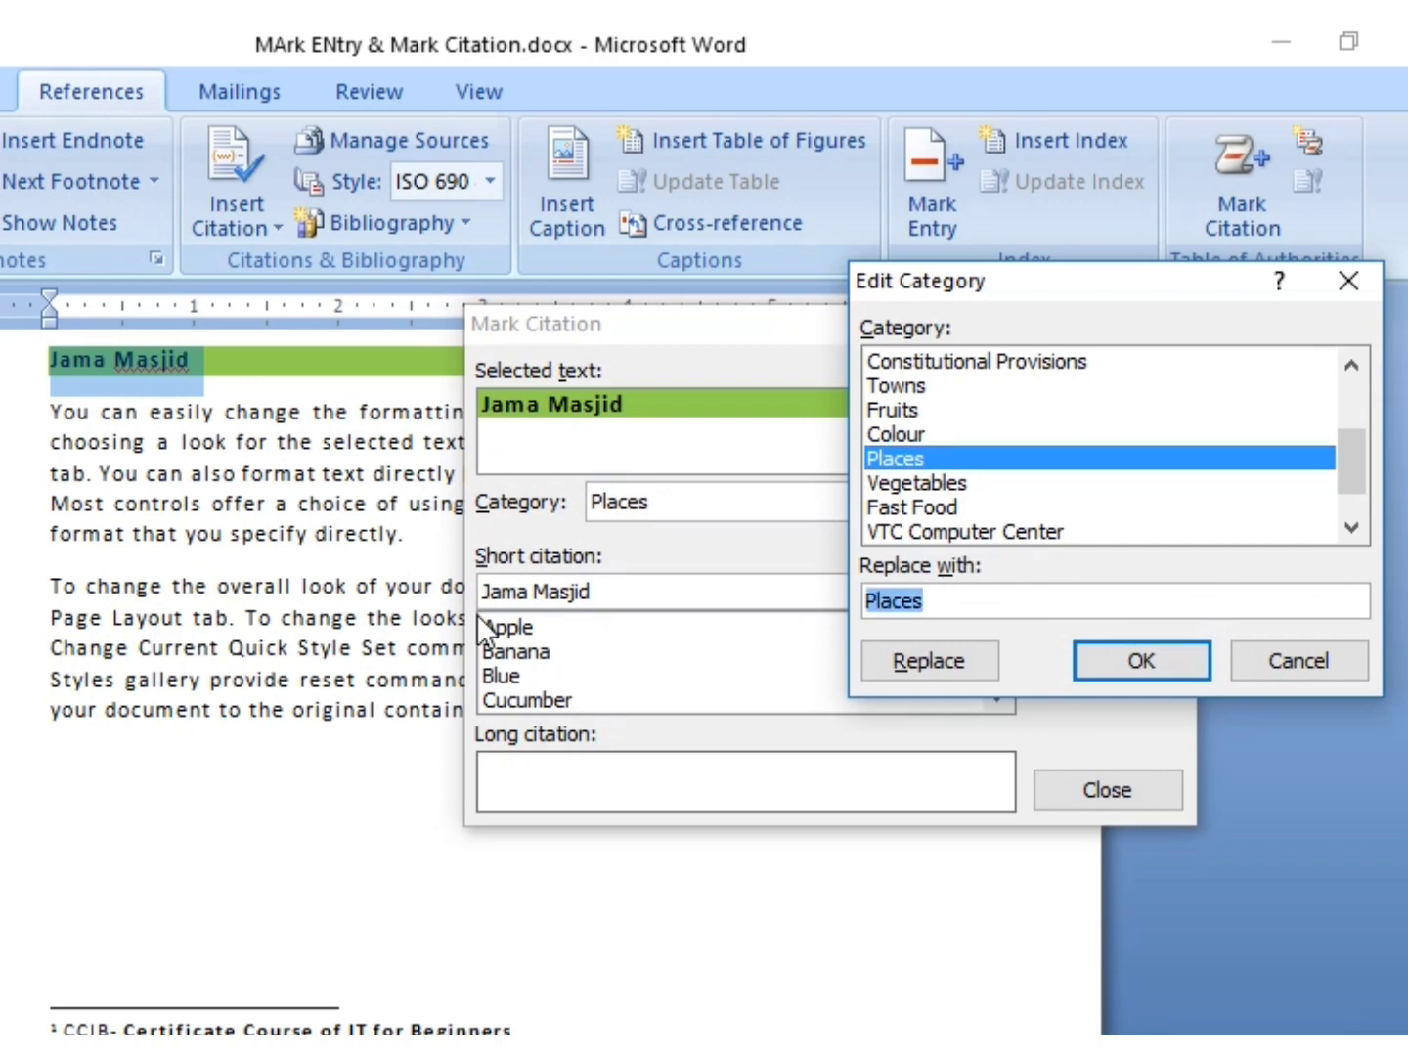
{"action": "type", "text": "Delhi"}
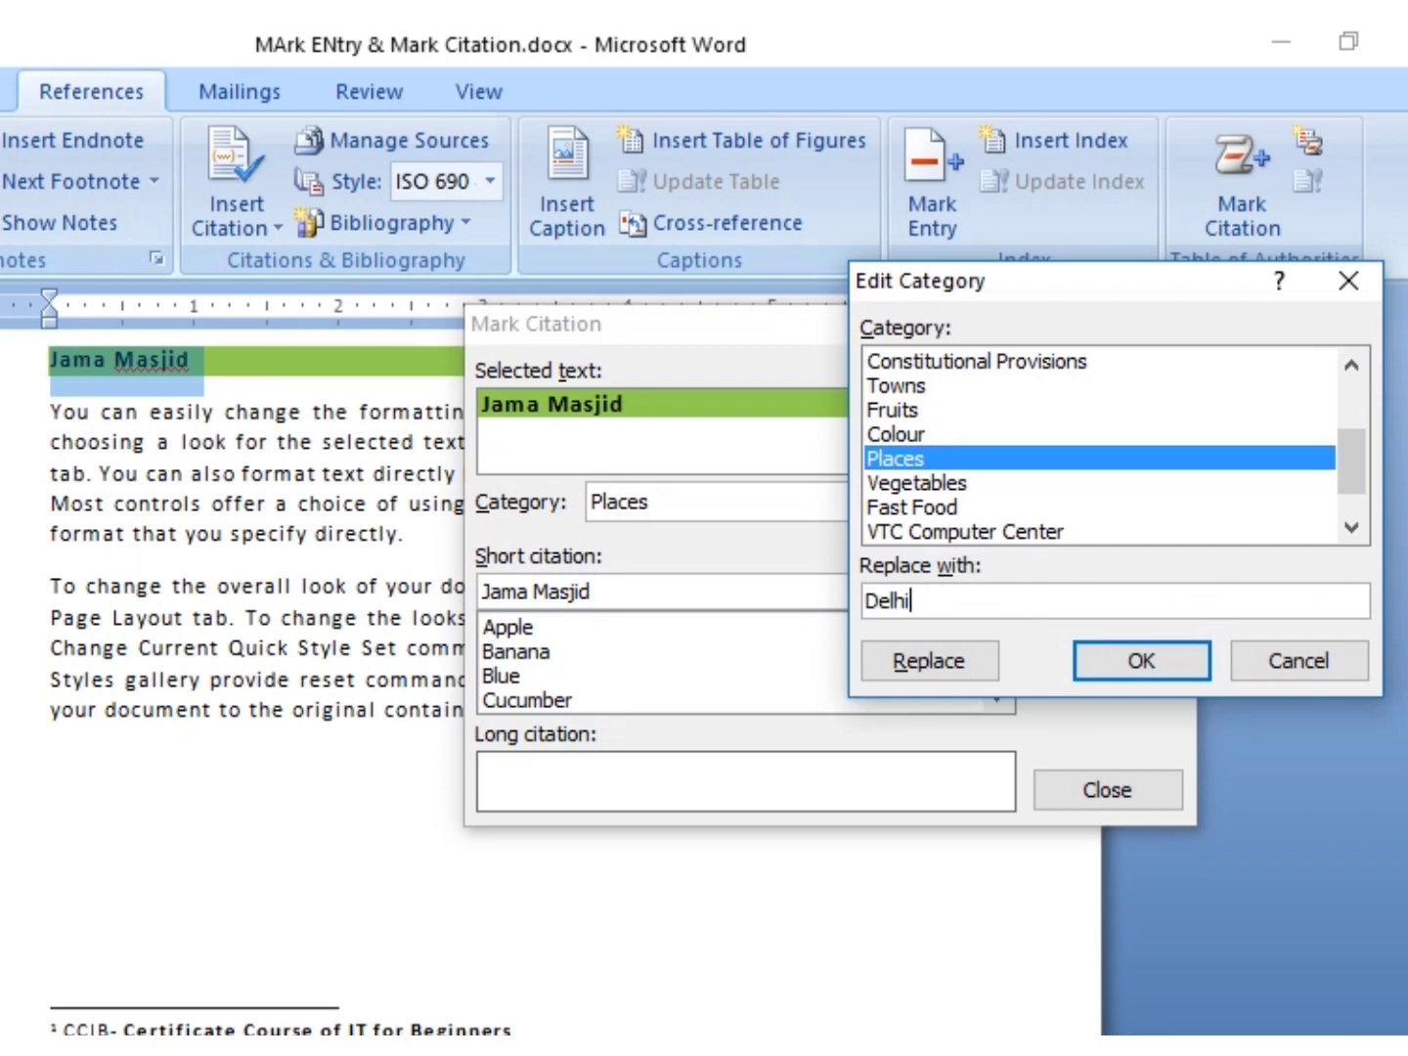
{"action": "left_click", "coordinate": [944, 674]}
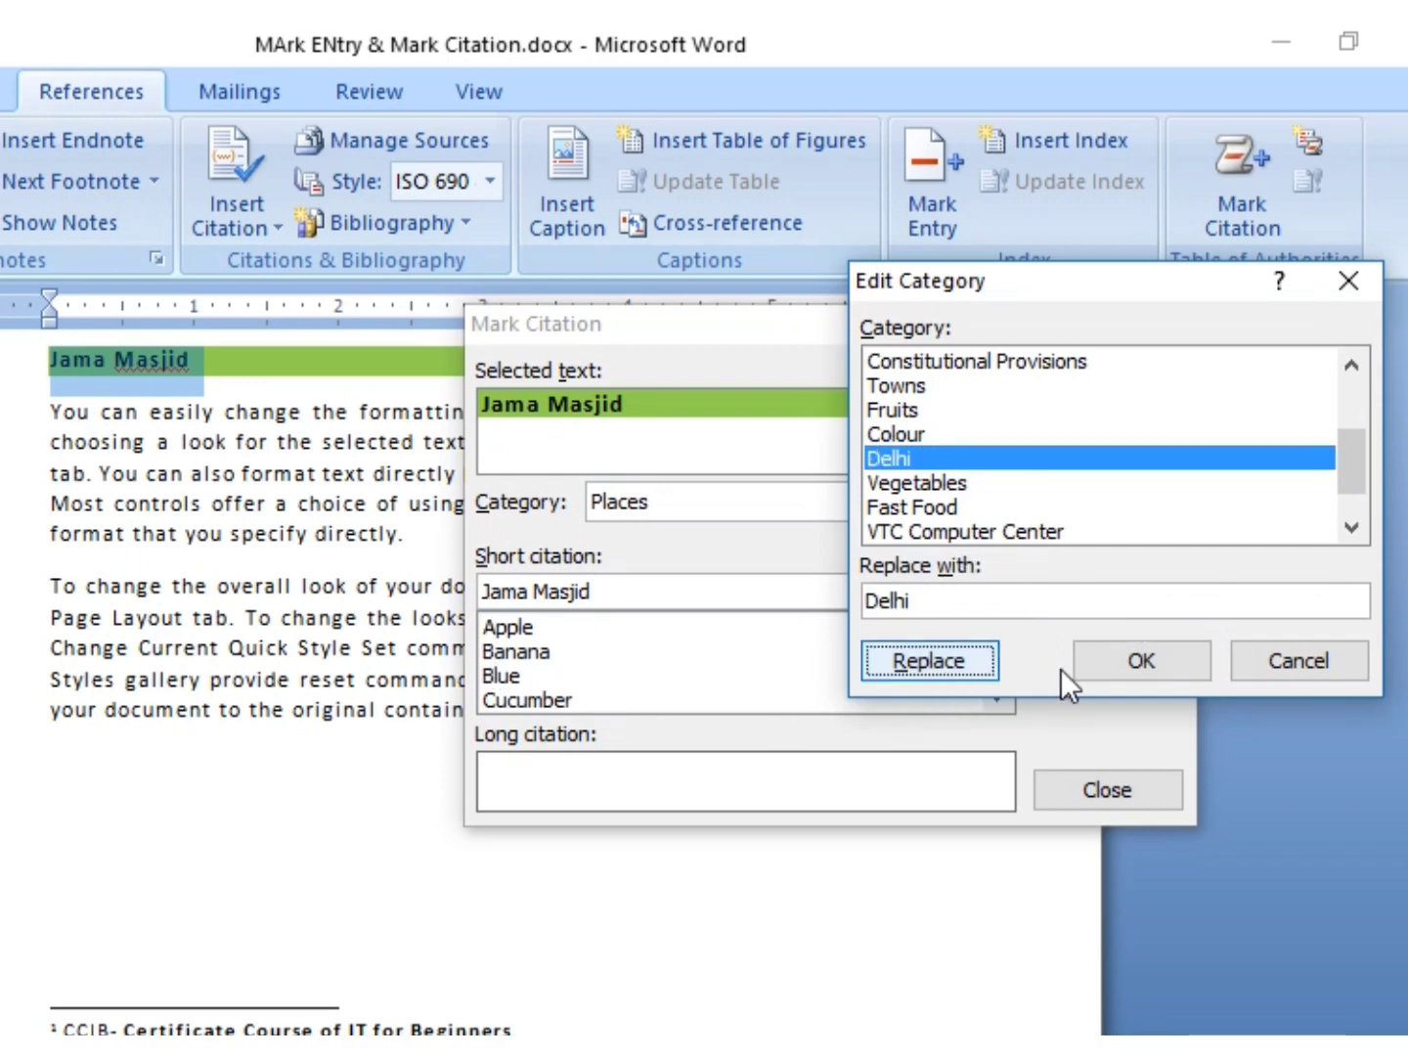
{"action": "left_click", "coordinate": [1122, 669]}
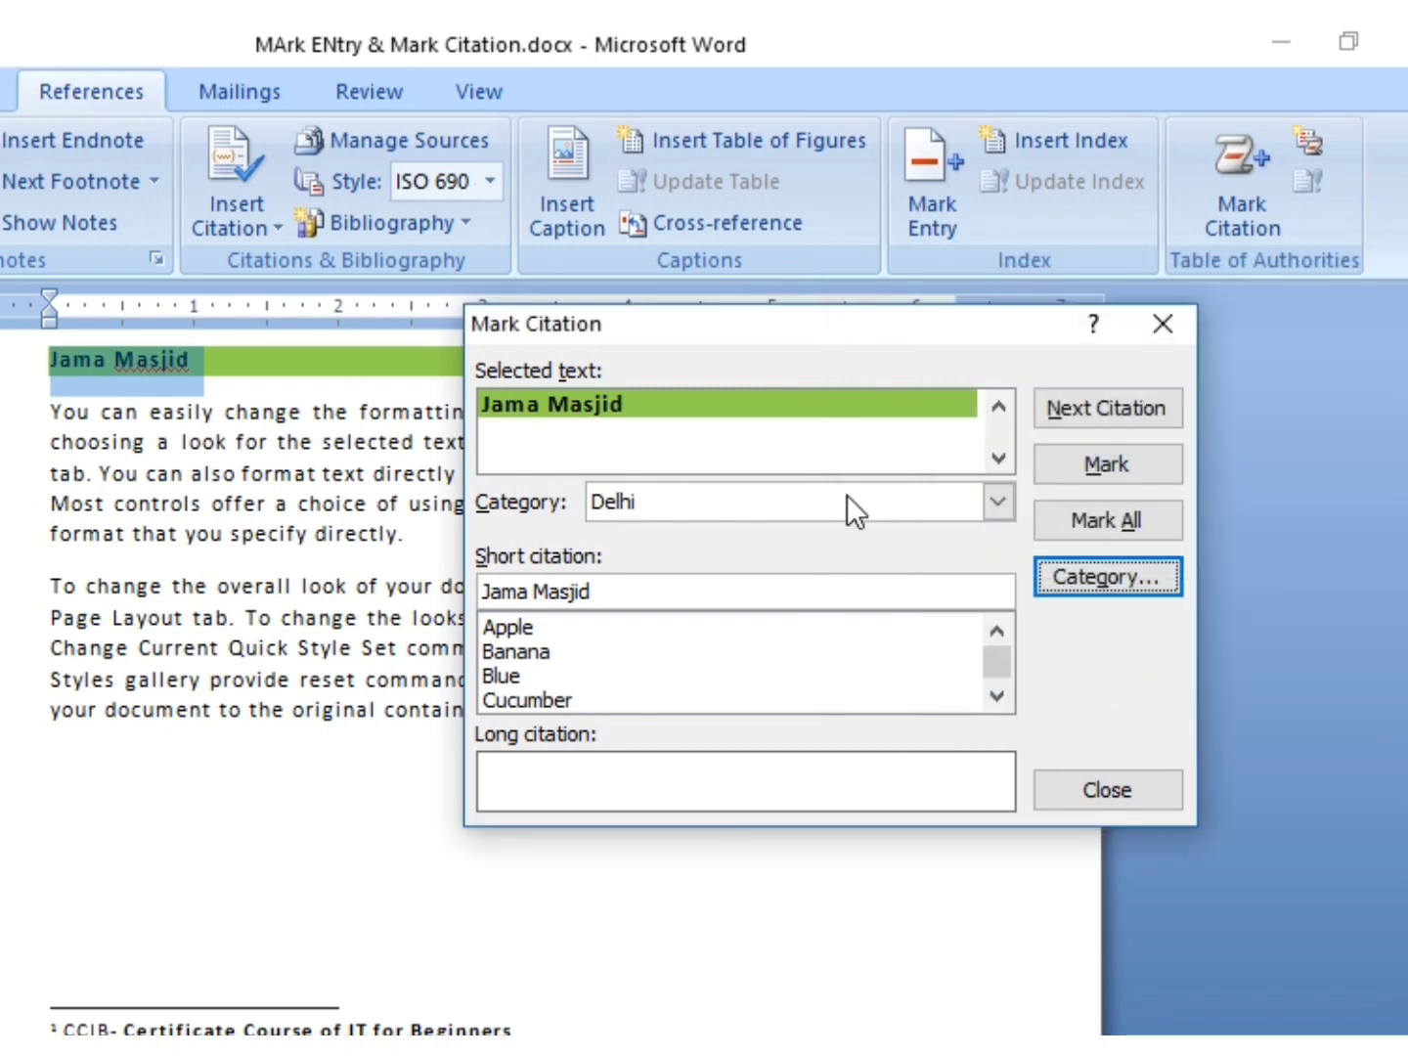
Mark the Jama Masjid heading as a citation in the Delhi category and hide the formatting marks.
{"action": "left_click", "coordinate": [676, 507]}
{"action": "left_click", "coordinate": [641, 656]}
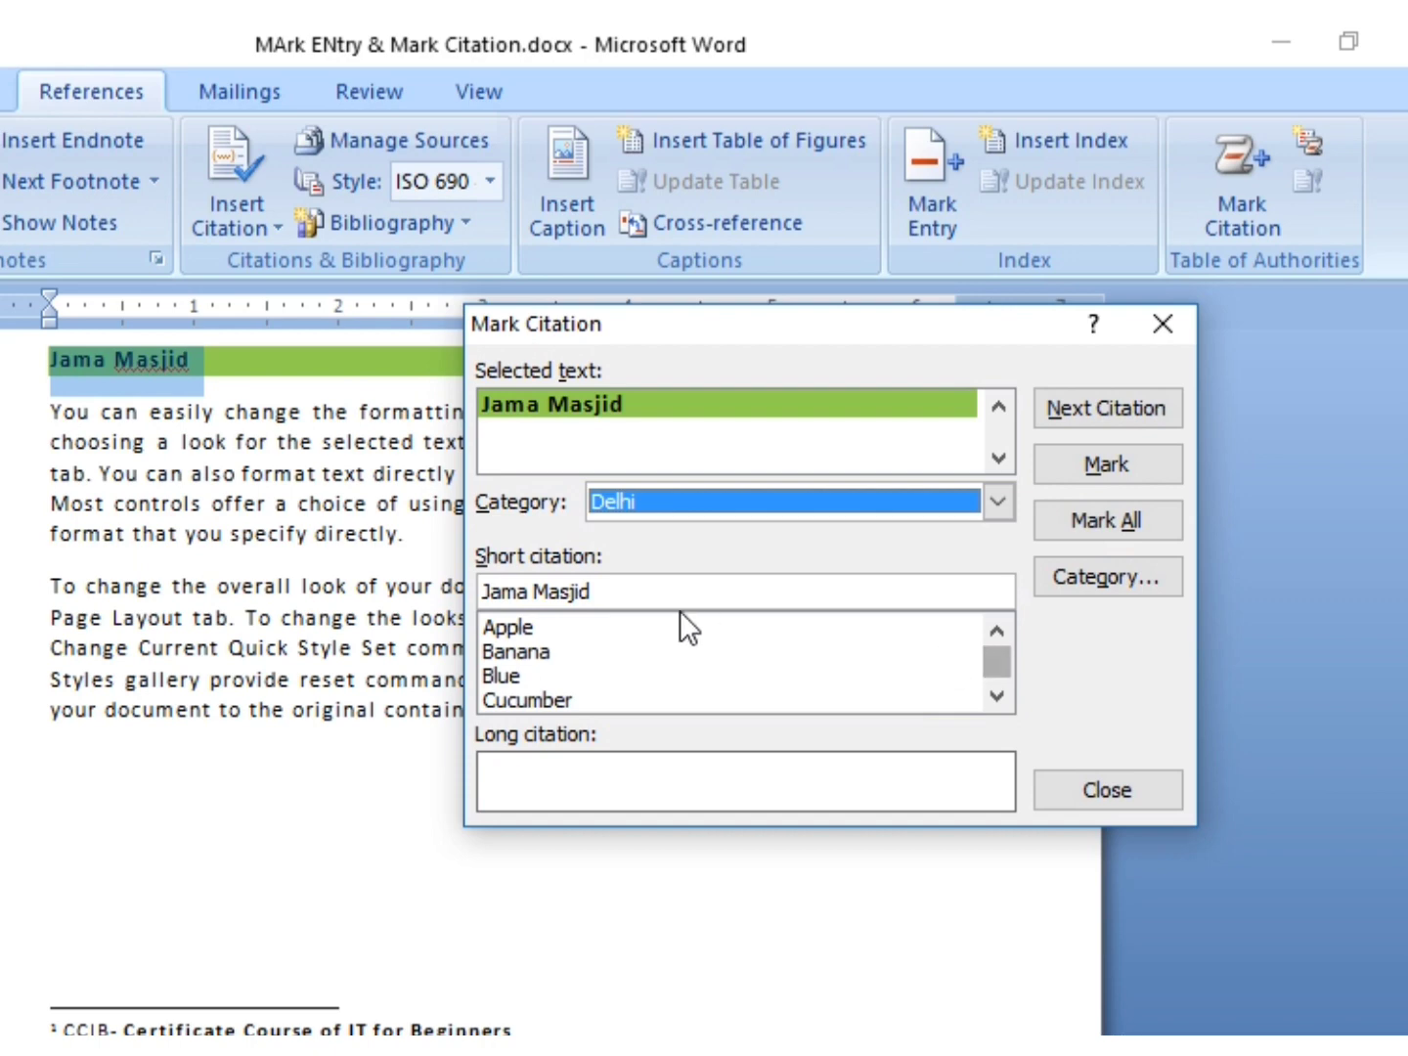
{"action": "left_click", "coordinate": [637, 591]}
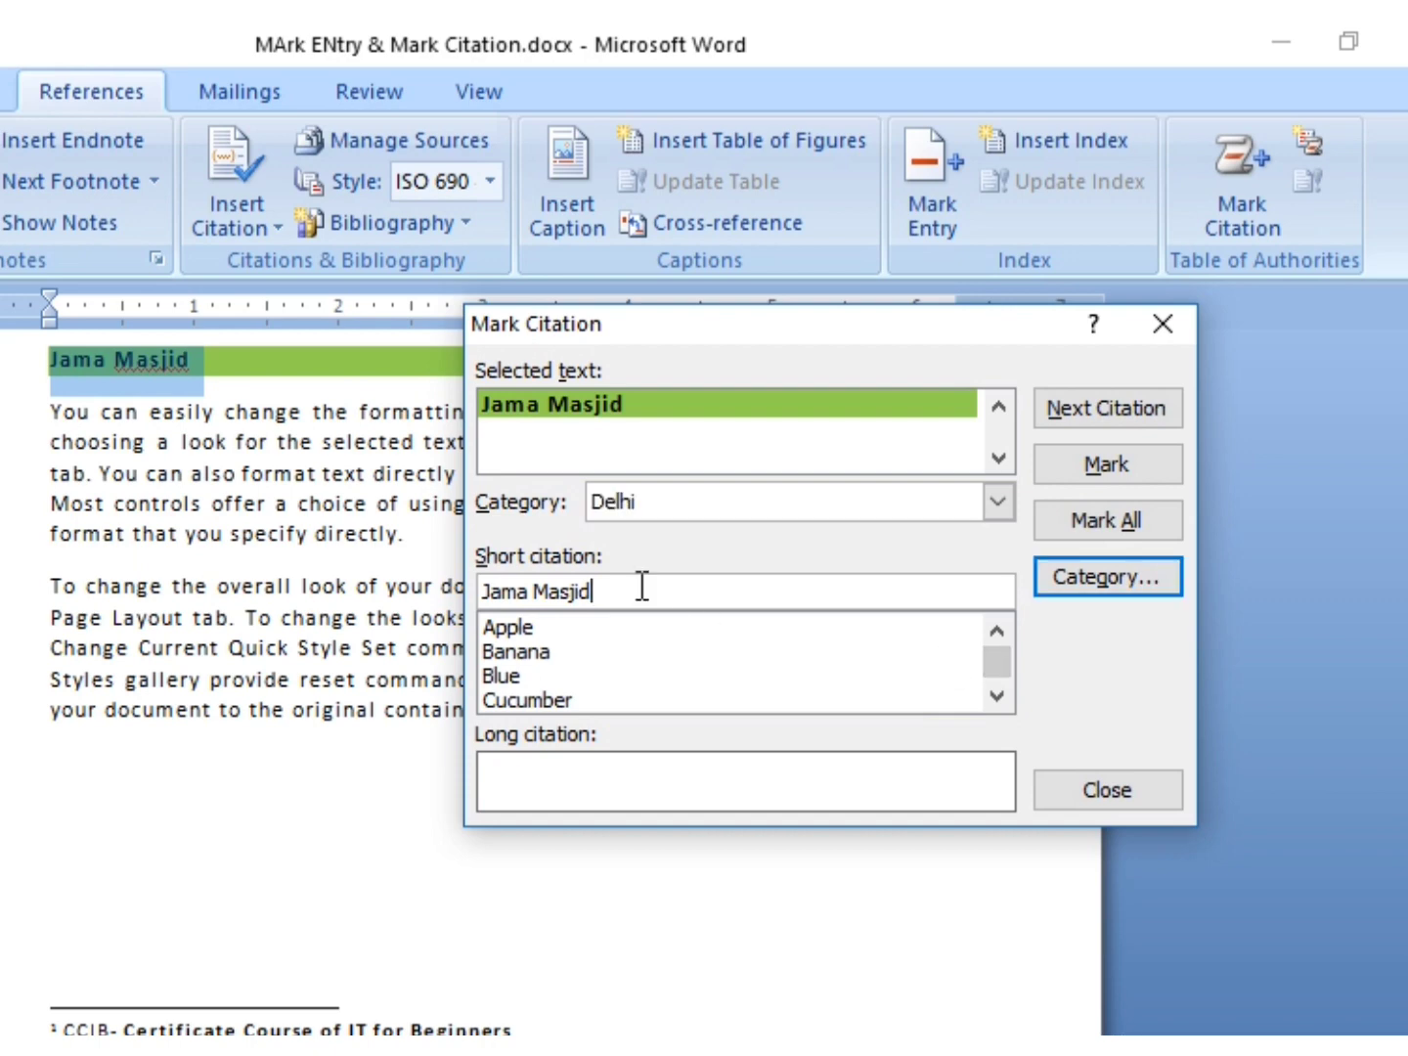
{"action": "left_click", "coordinate": [1114, 463]}
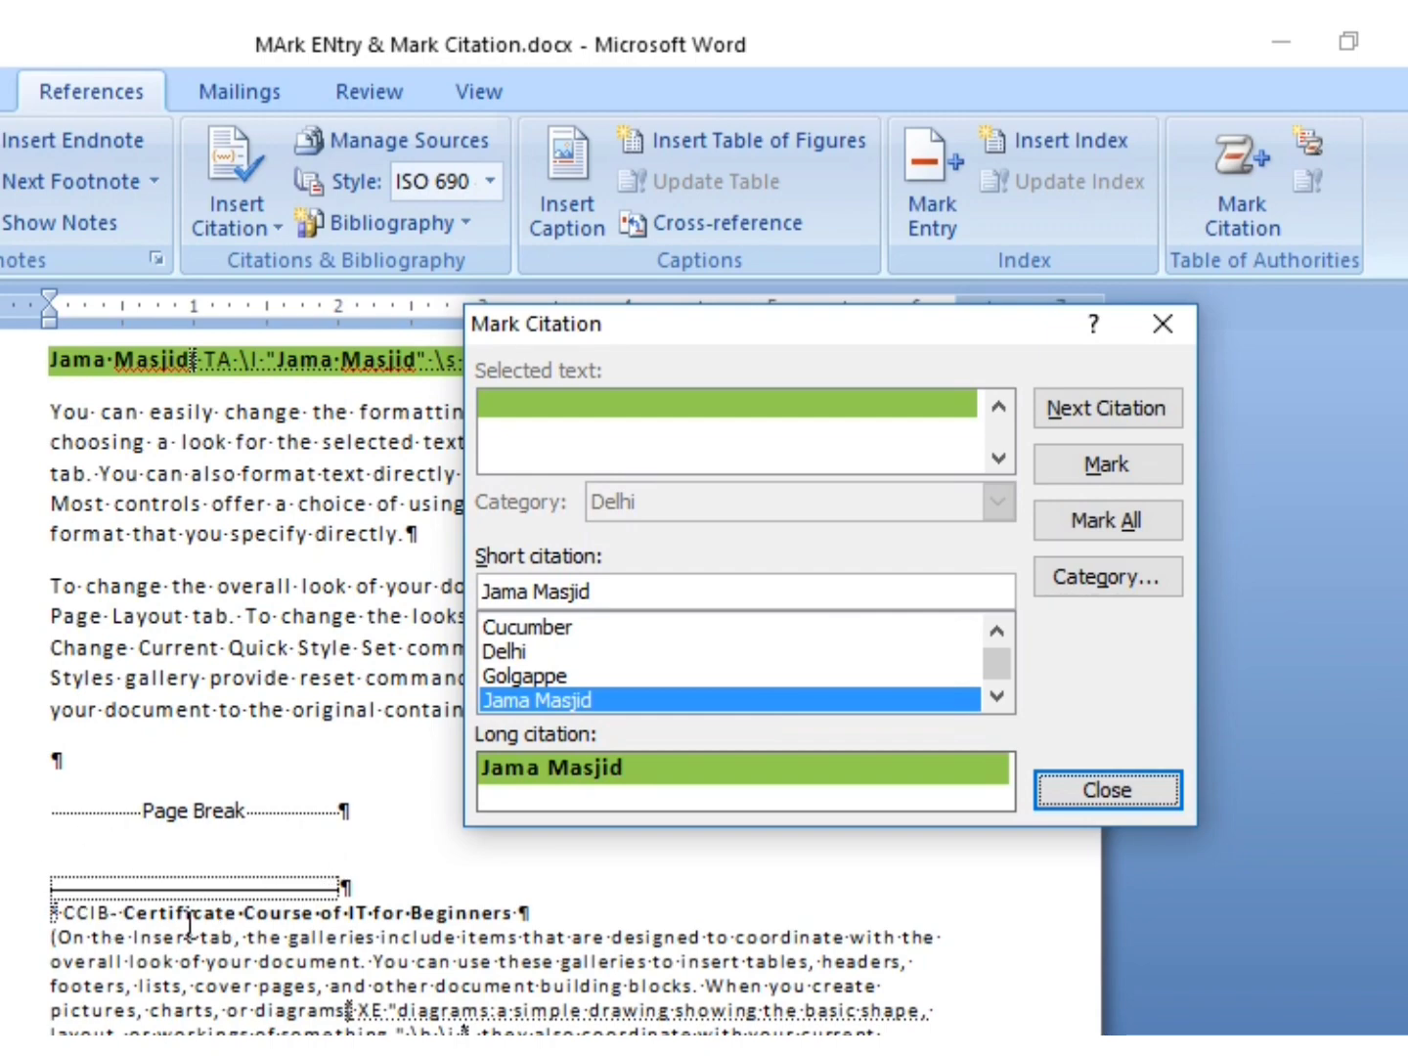
{"action": "left_click", "coordinate": [1094, 785]}
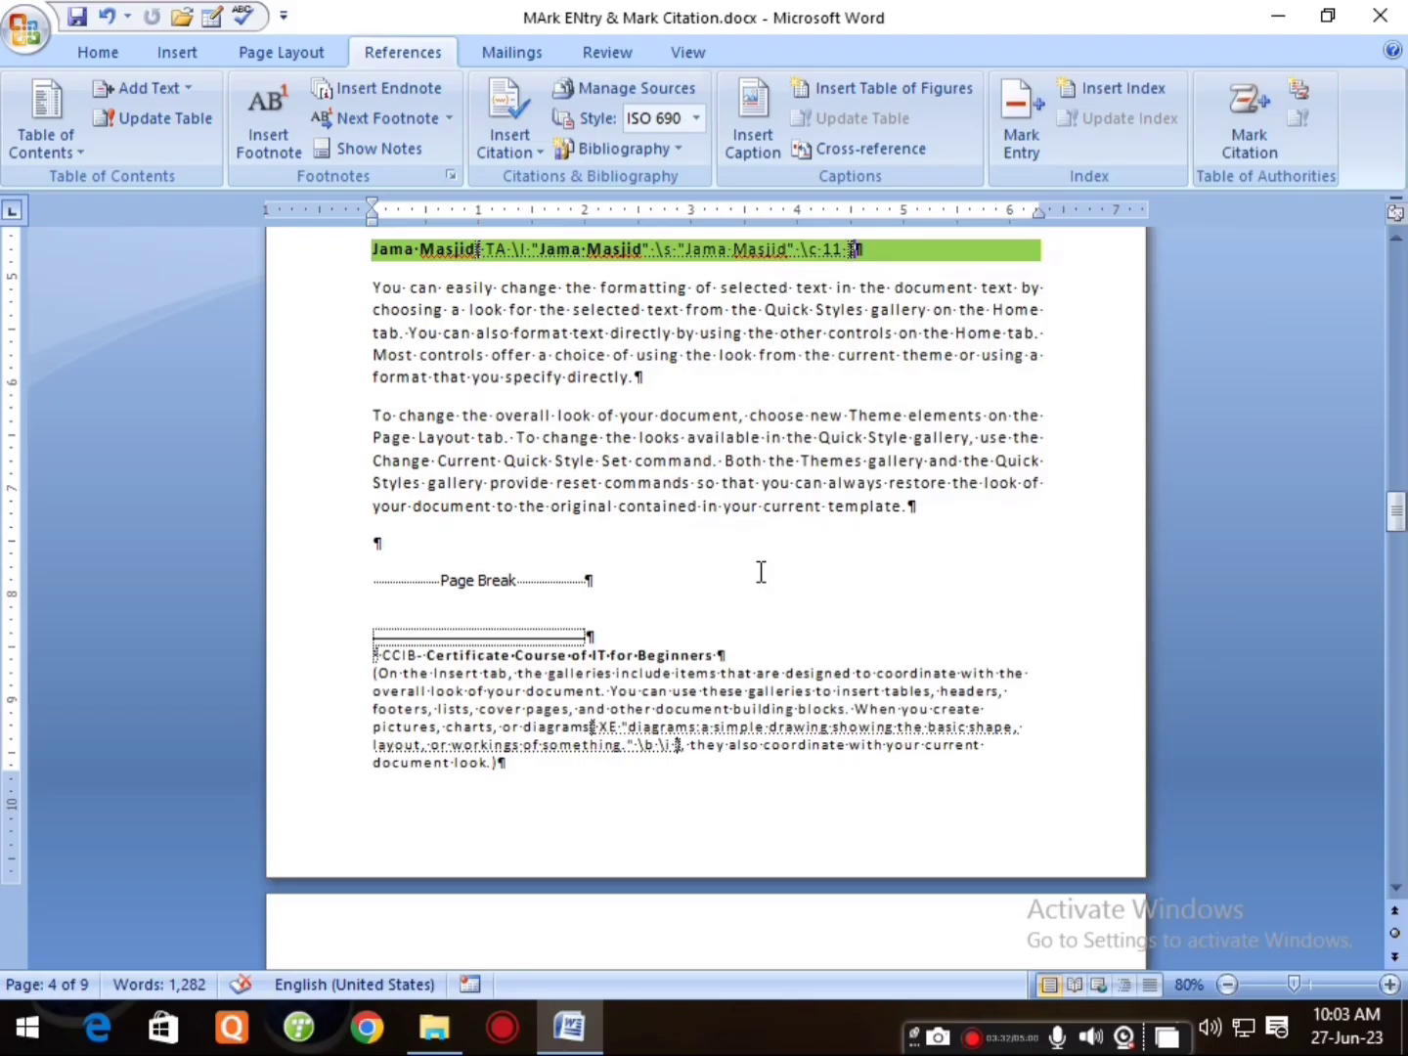
{"action": "scroll", "coordinate": [464, 349], "scroll_direction": "up", "scroll_amount": 1}
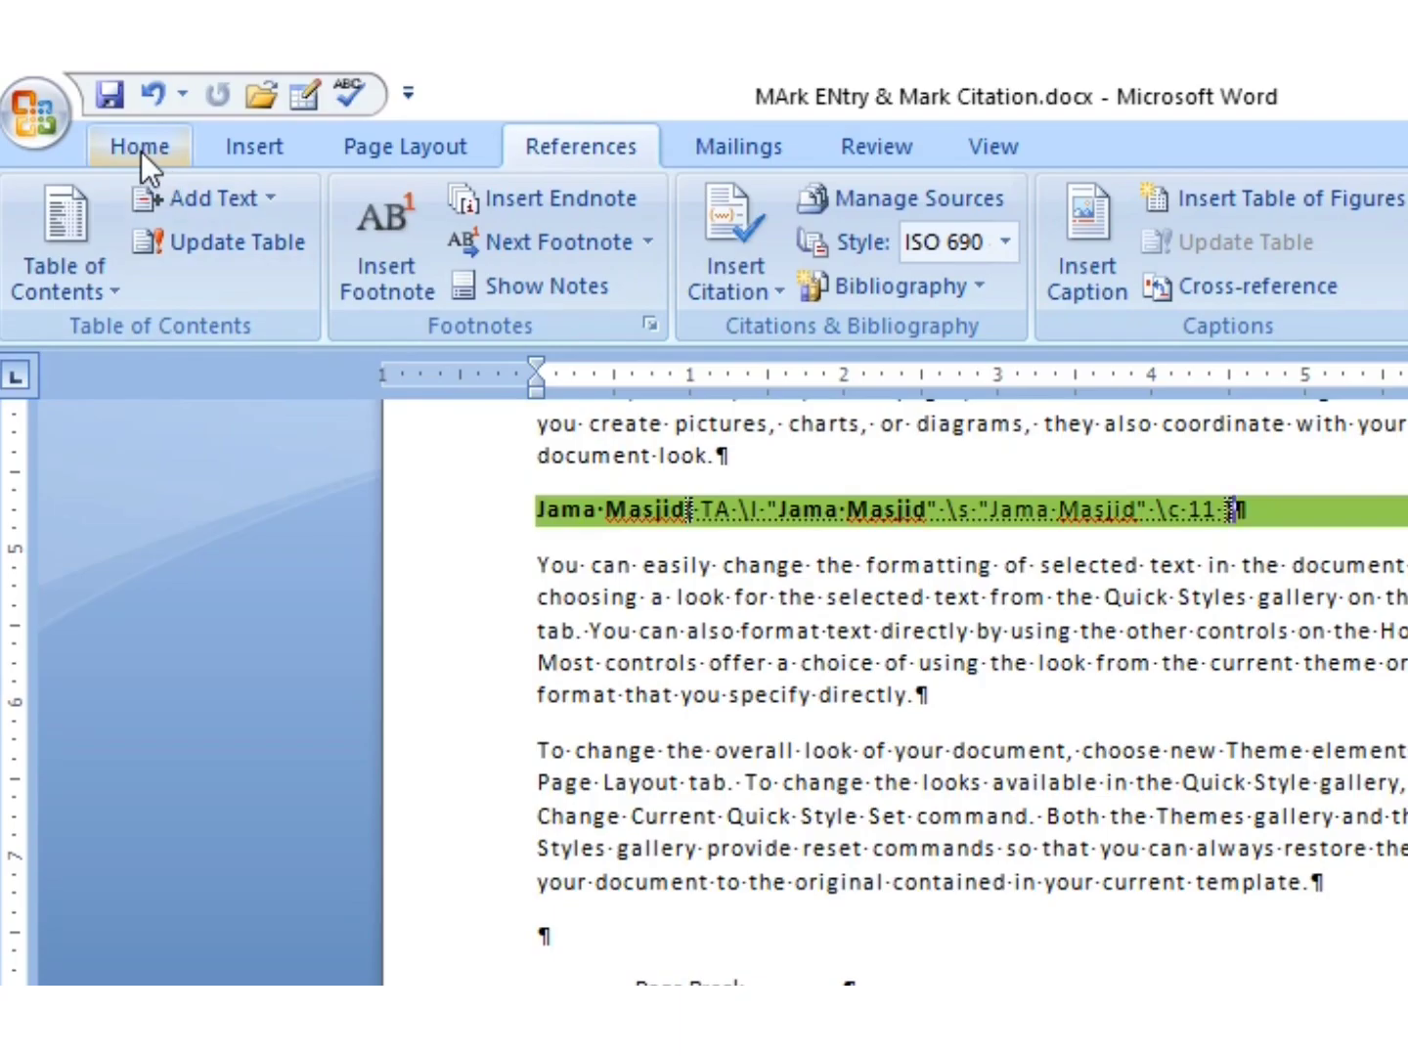
{"action": "left_click", "coordinate": [97, 51]}
{"action": "left_click", "coordinate": [1067, 217]}
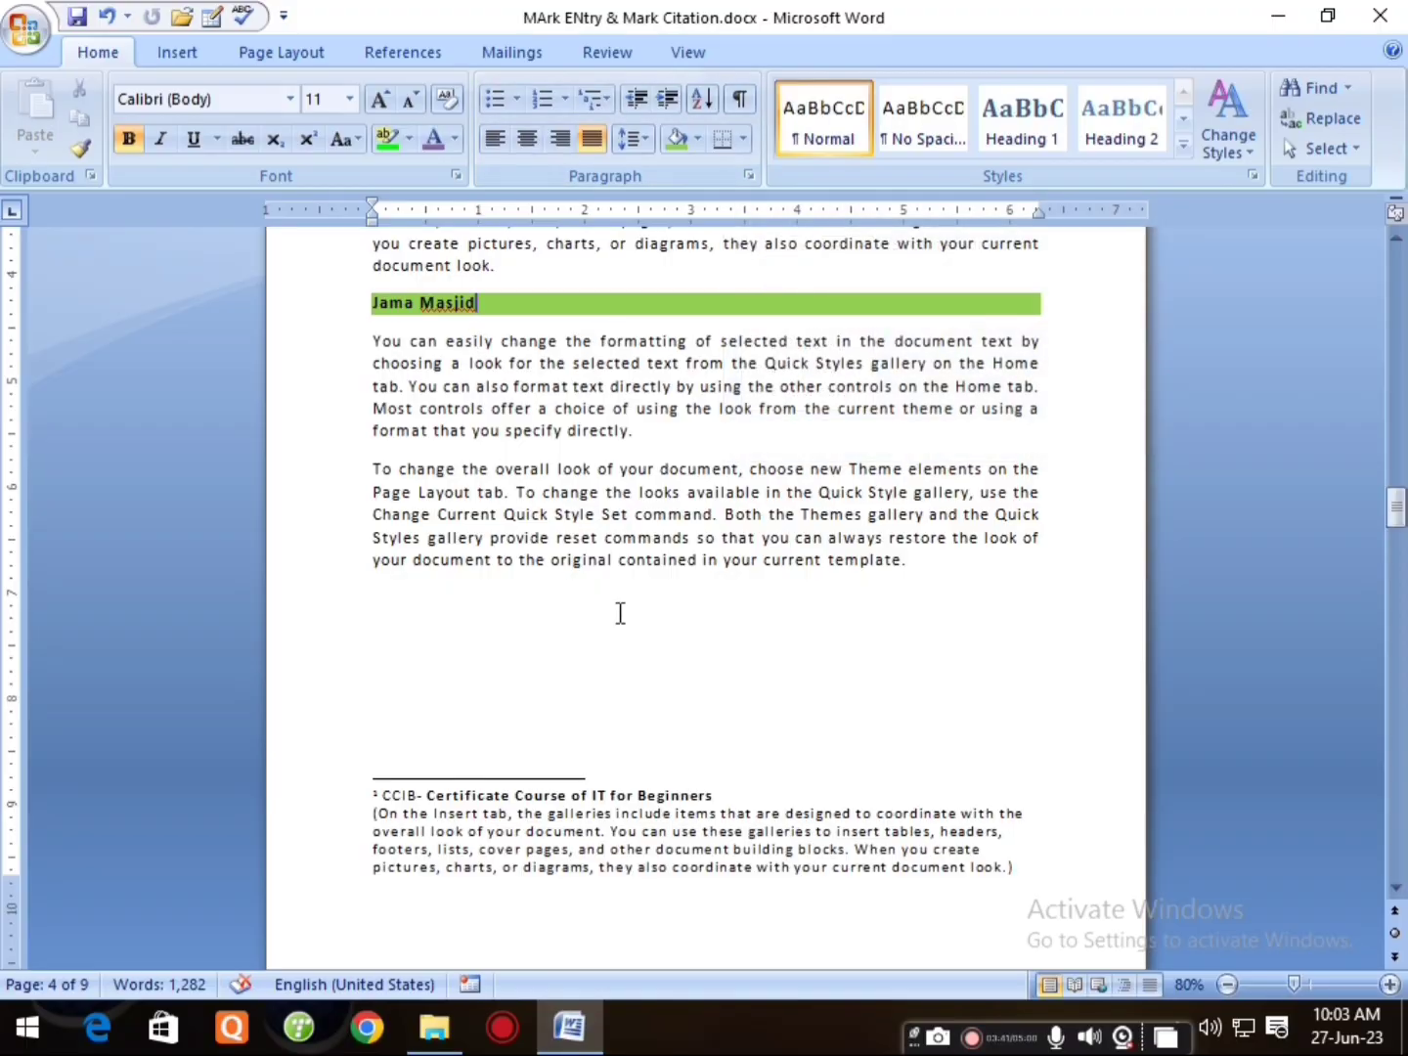
Mark the India Gate heading as a citation in the Delhi category and hide the formatting marks.
{"action": "scroll", "coordinate": [894, 956], "scroll_direction": "down", "scroll_amount": 10}
{"action": "scroll", "coordinate": [634, 626], "scroll_direction": "down", "scroll_amount": 2}
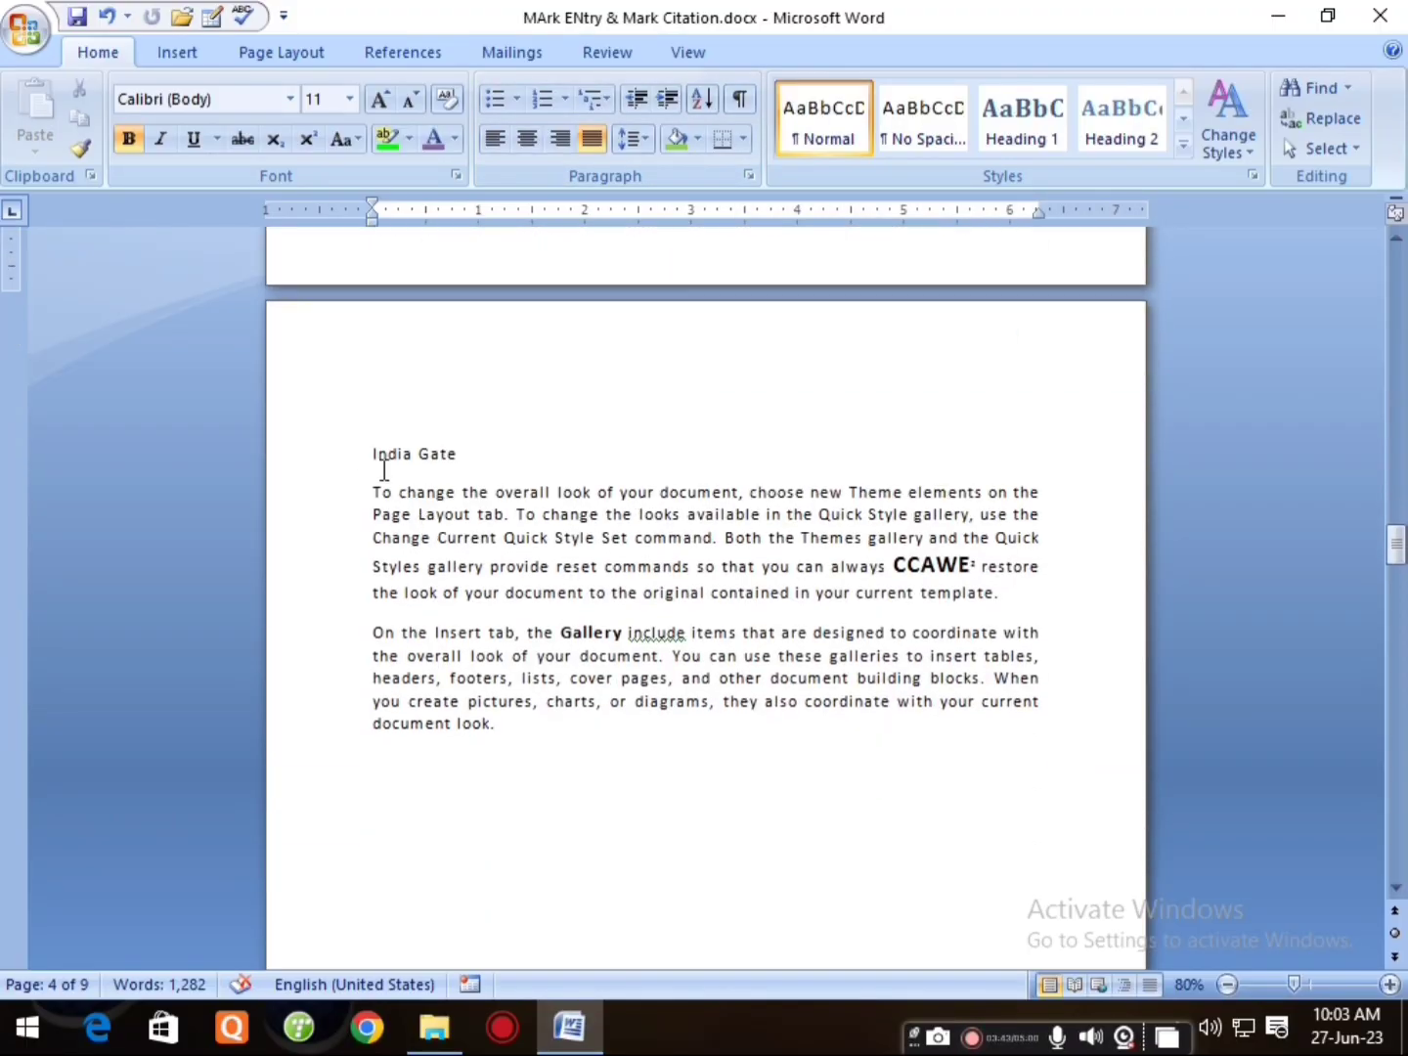
{"action": "left_click", "coordinate": [334, 468]}
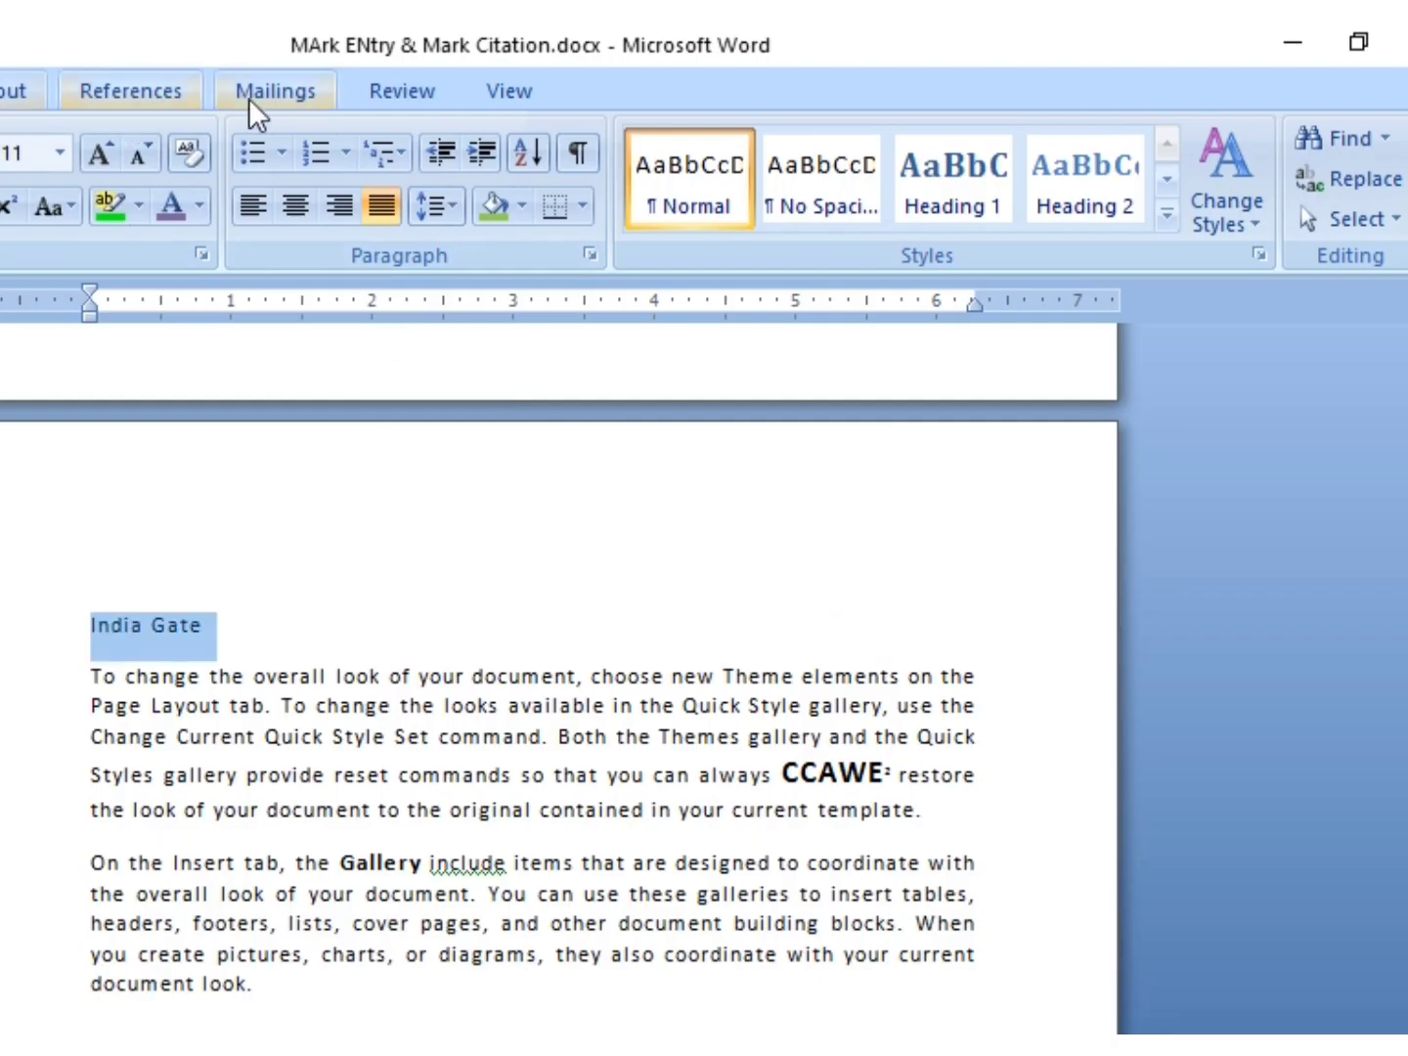
{"action": "left_click", "coordinate": [154, 93]}
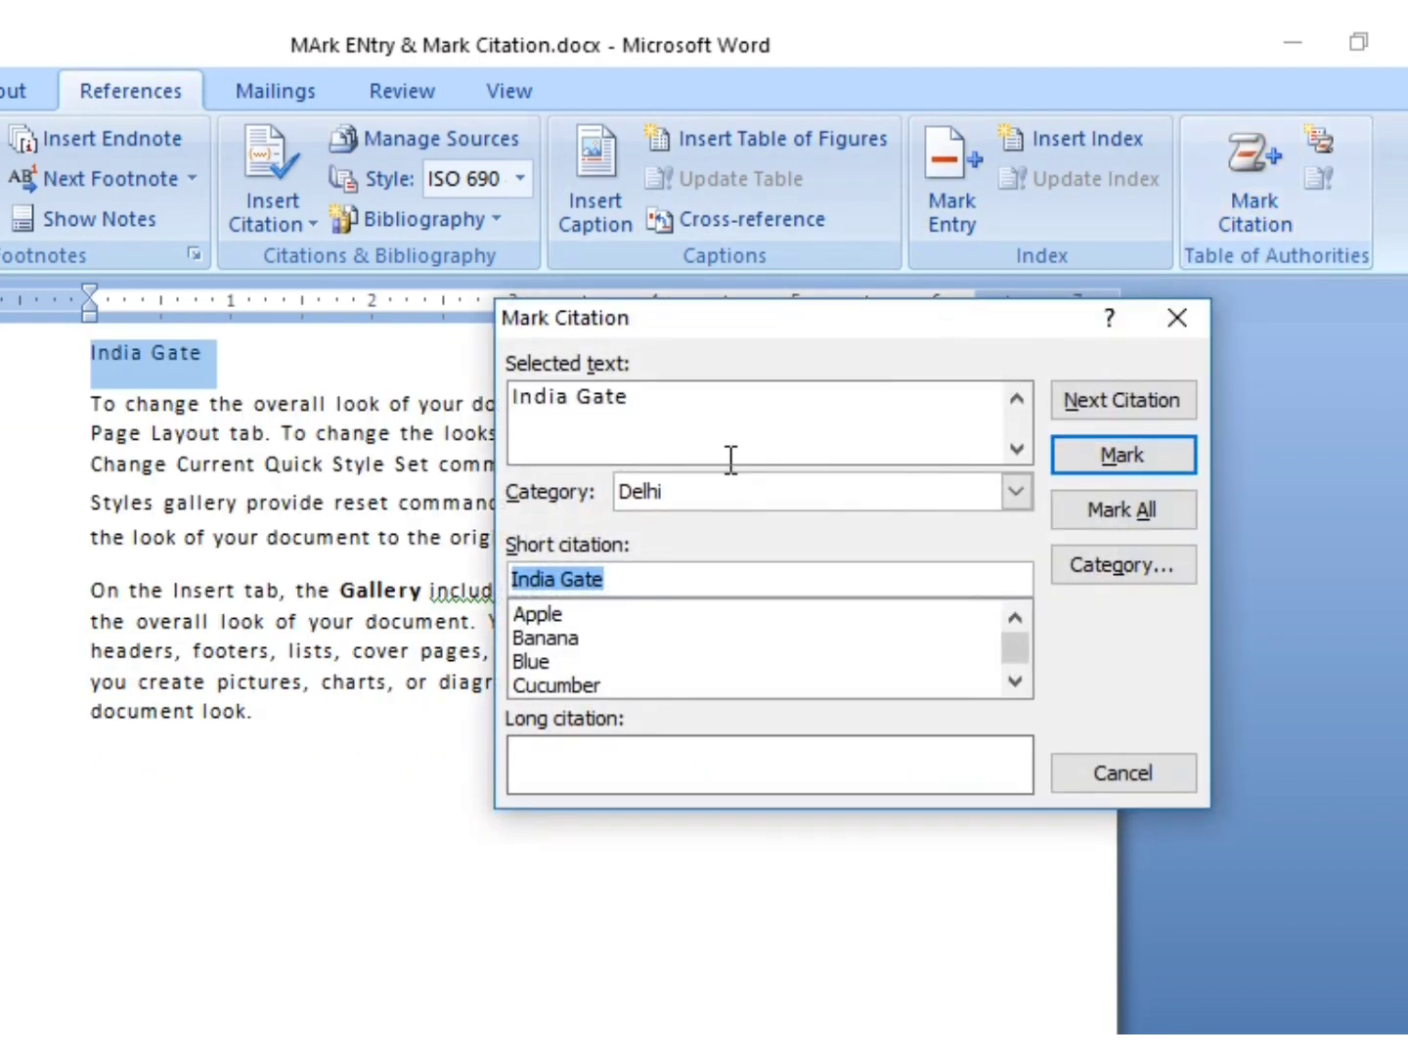
{"action": "left_click", "coordinate": [691, 491]}
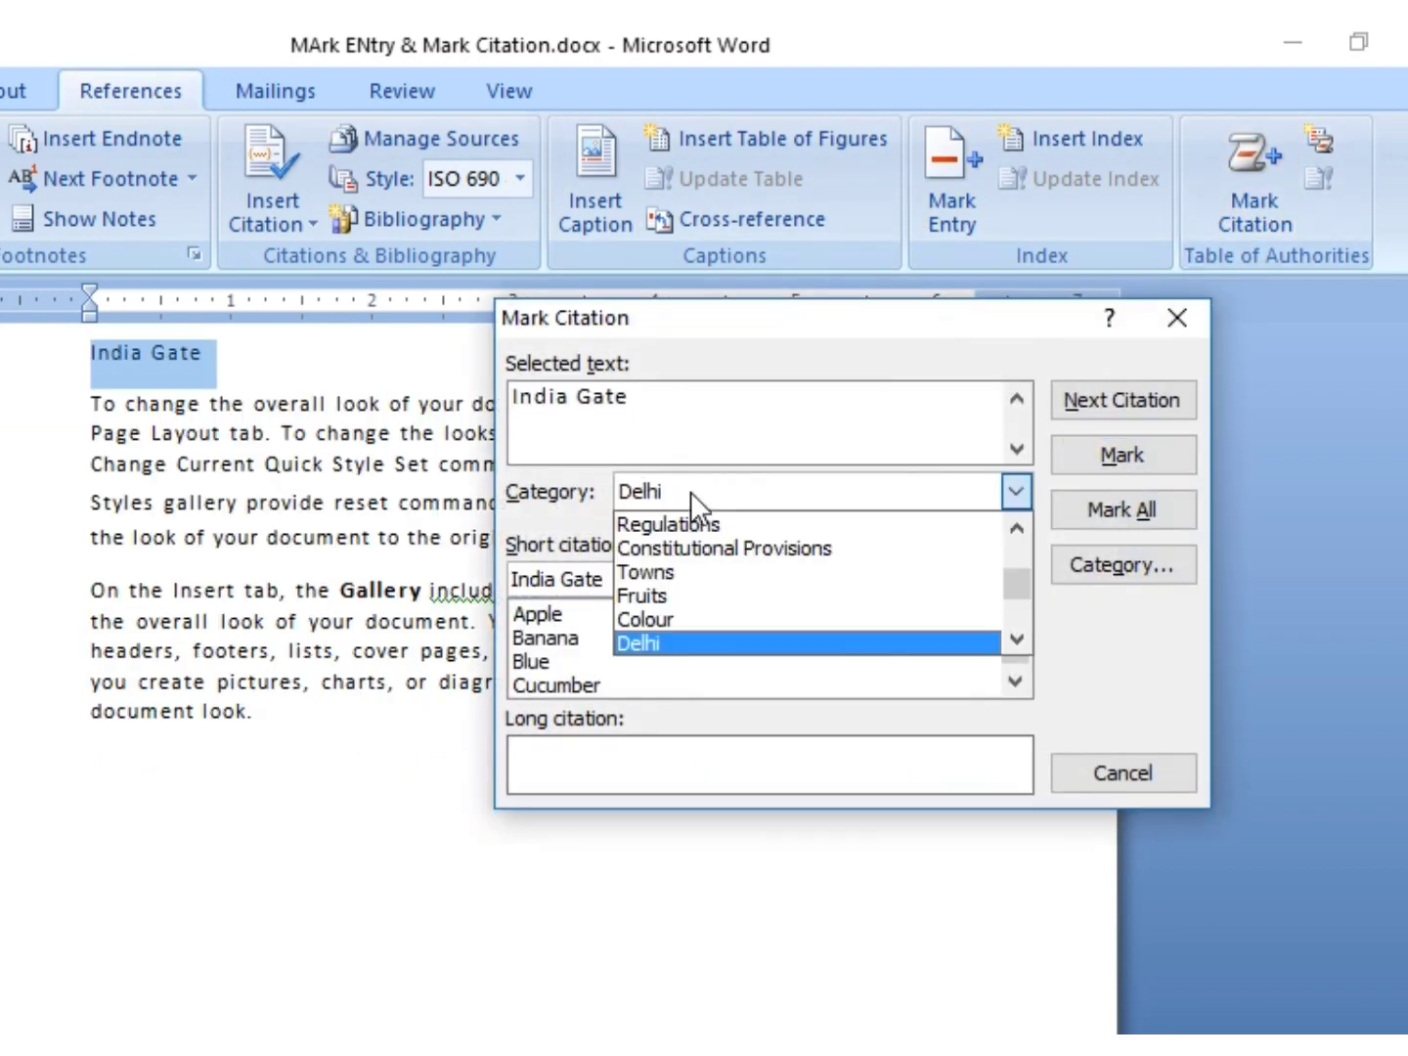
{"action": "left_click", "coordinate": [661, 648]}
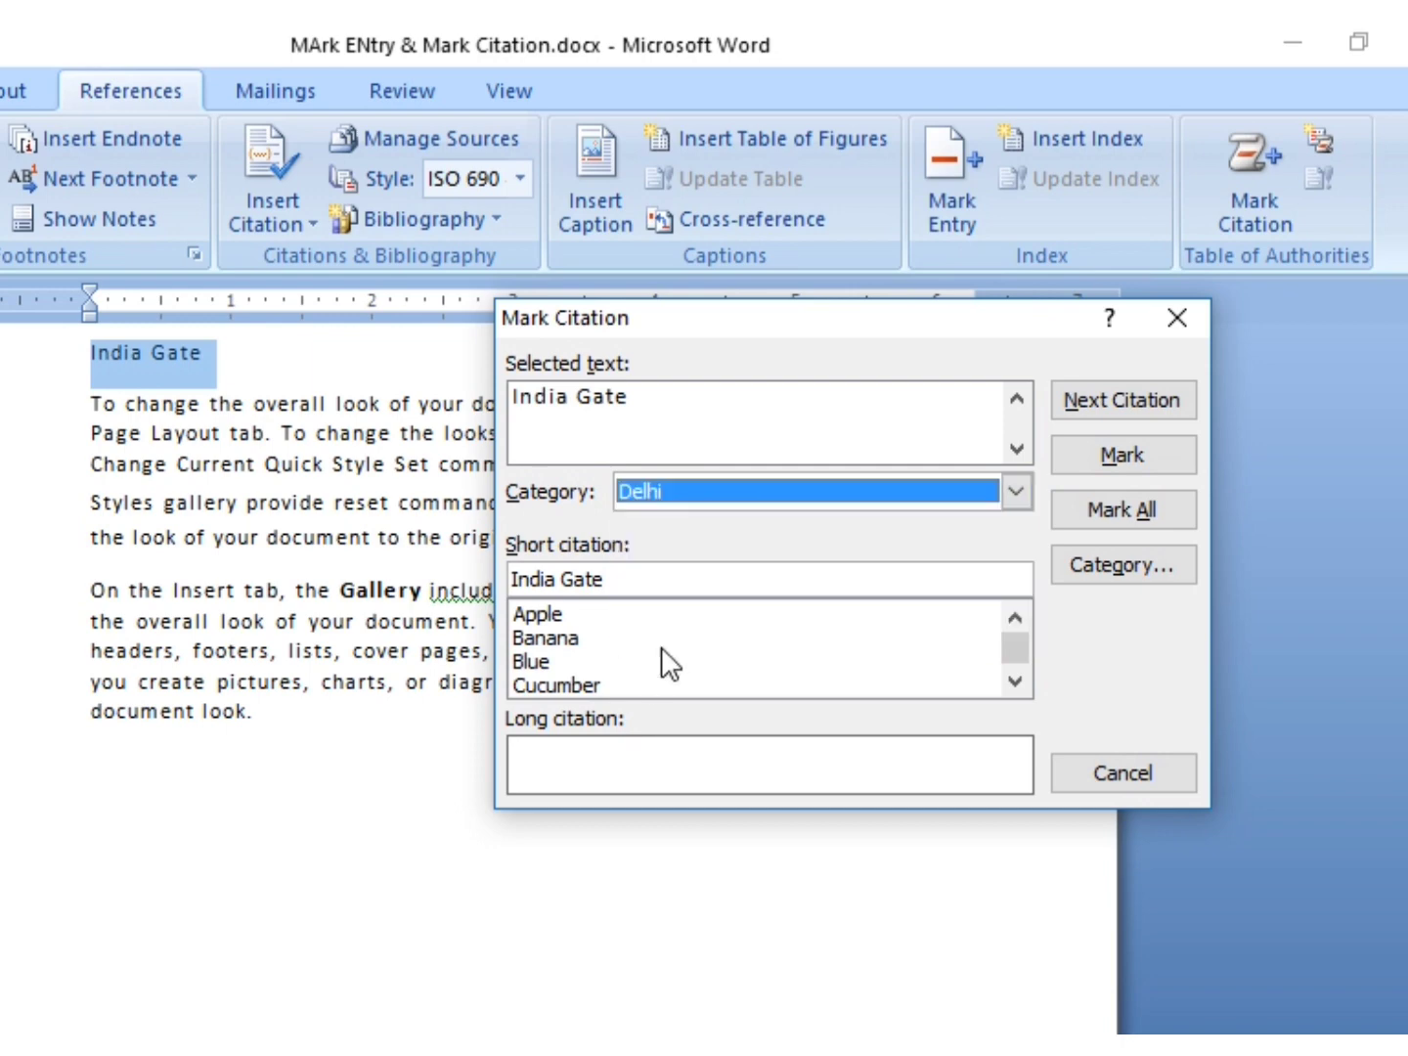
{"action": "left_click", "coordinate": [1087, 452]}
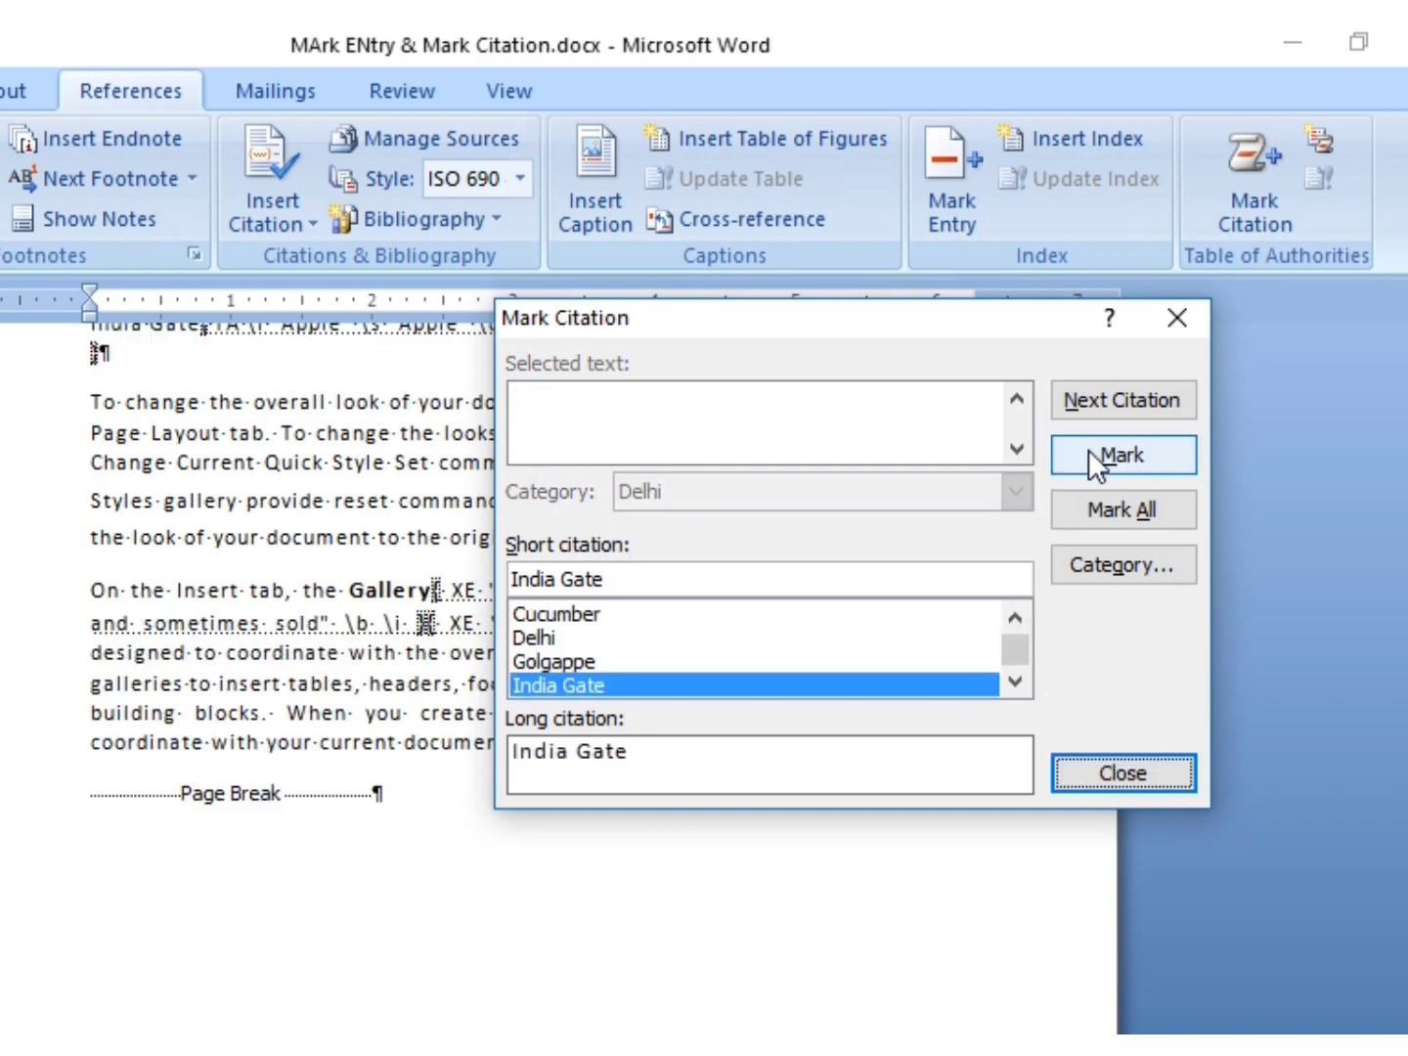
{"action": "left_click", "coordinate": [1121, 773]}
{"action": "left_click", "coordinate": [98, 54]}
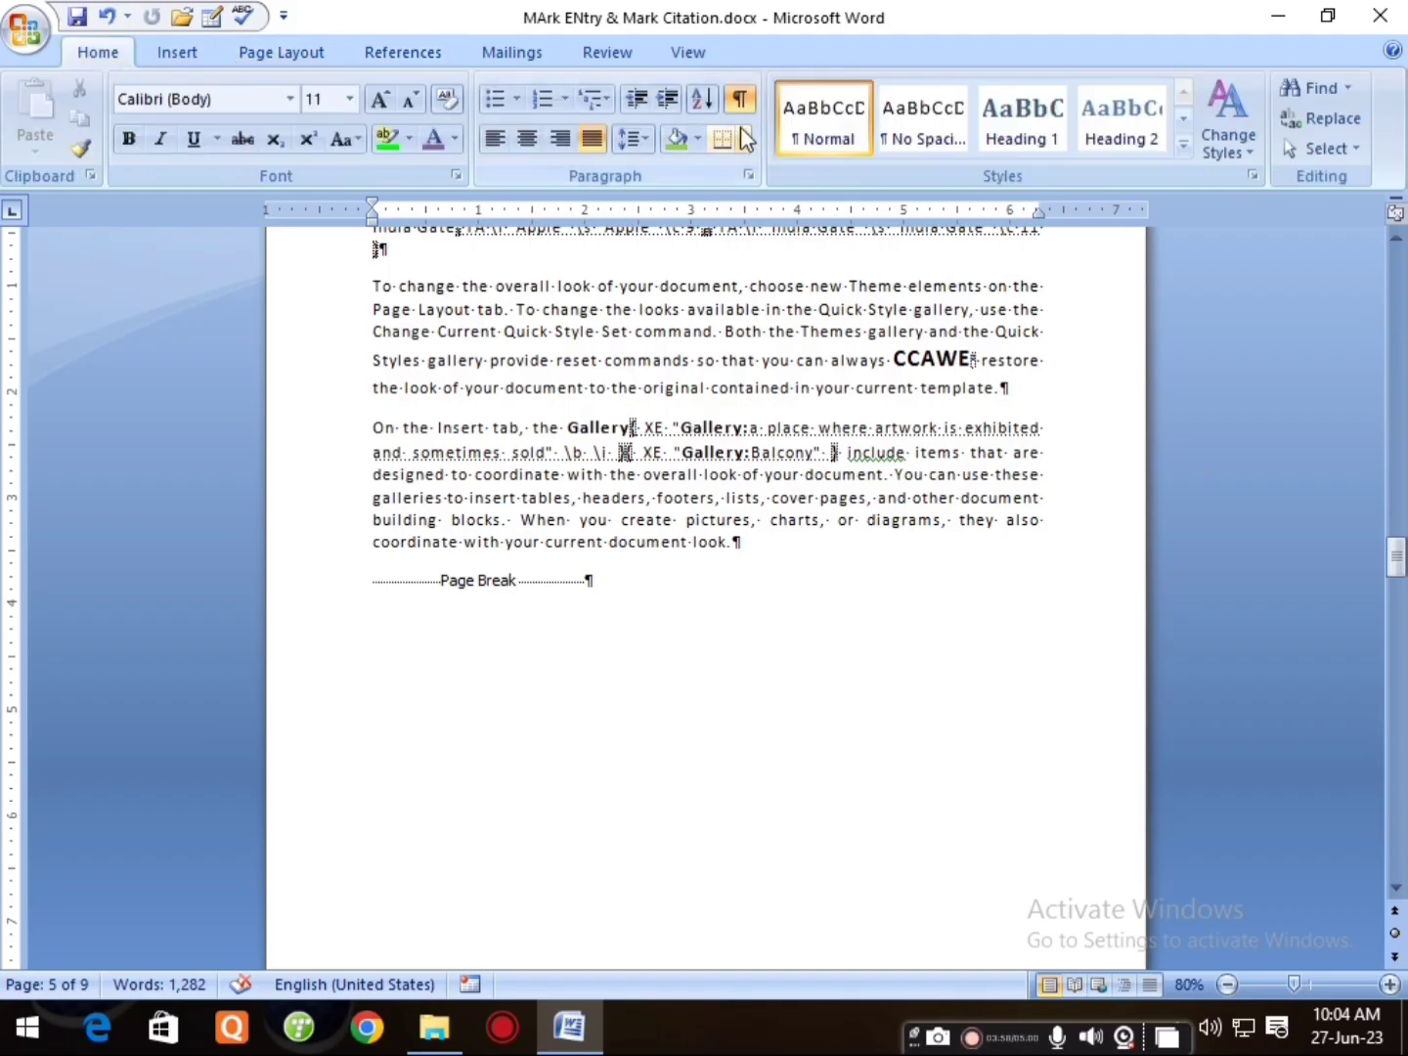
{"action": "left_click", "coordinate": [741, 99]}
Open Mark Citation for the Sonipat heading and assign it the Cases category.
{"action": "scroll", "coordinate": [494, 533], "scroll_direction": "up", "scroll_amount": 2}
{"action": "scroll", "coordinate": [493, 534], "scroll_direction": "down", "scroll_amount": 15}
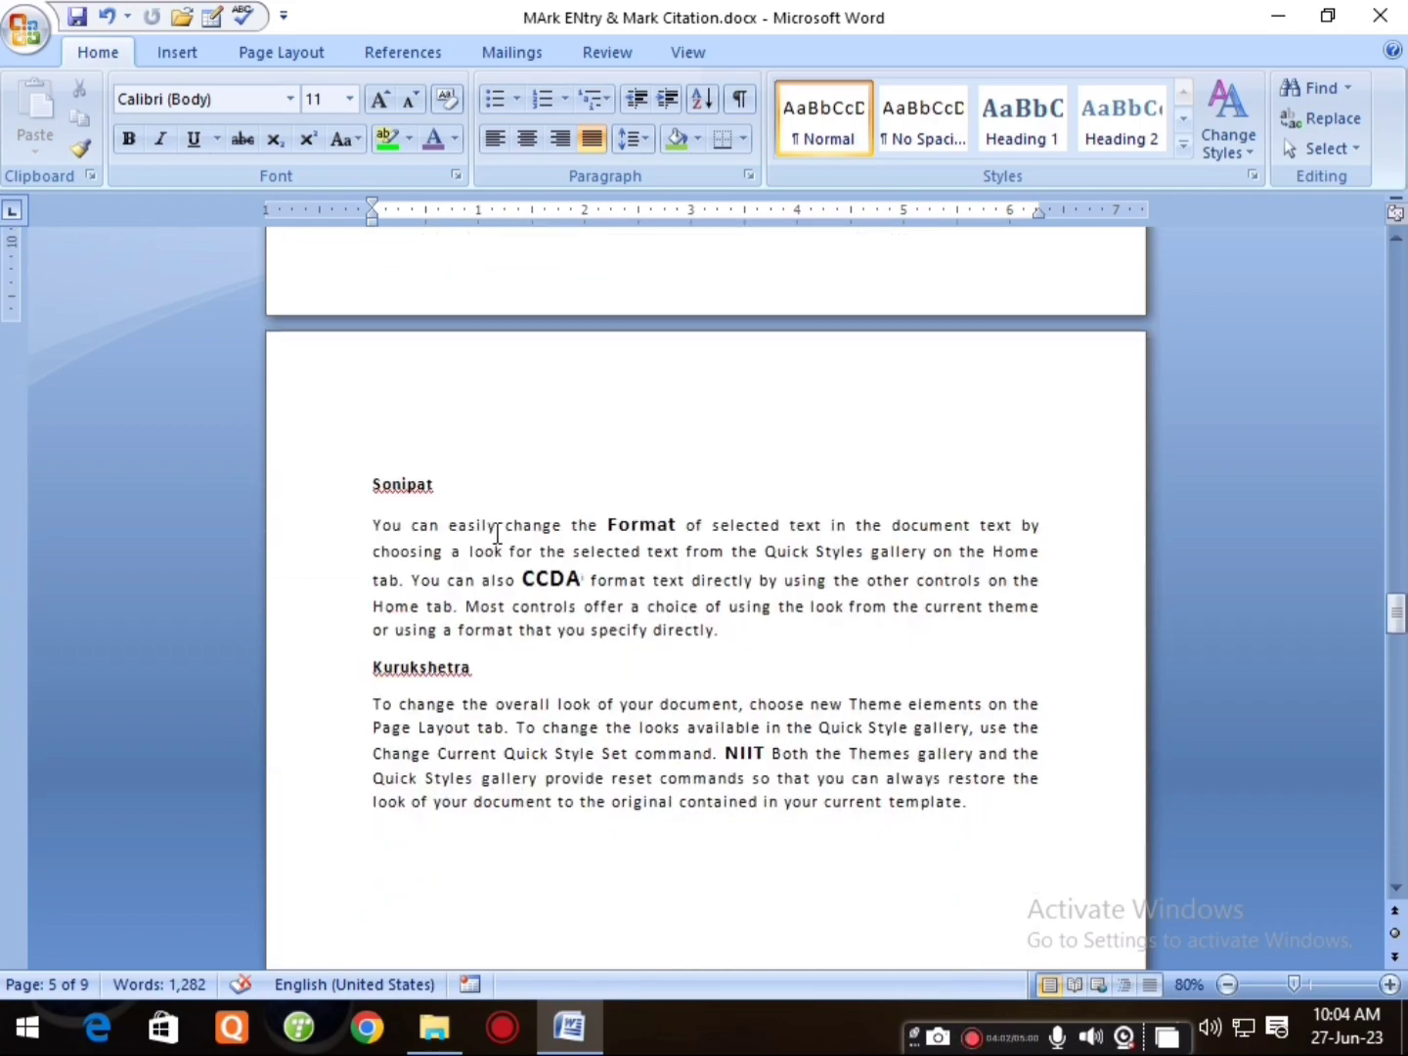
{"action": "left_click", "coordinate": [328, 498]}
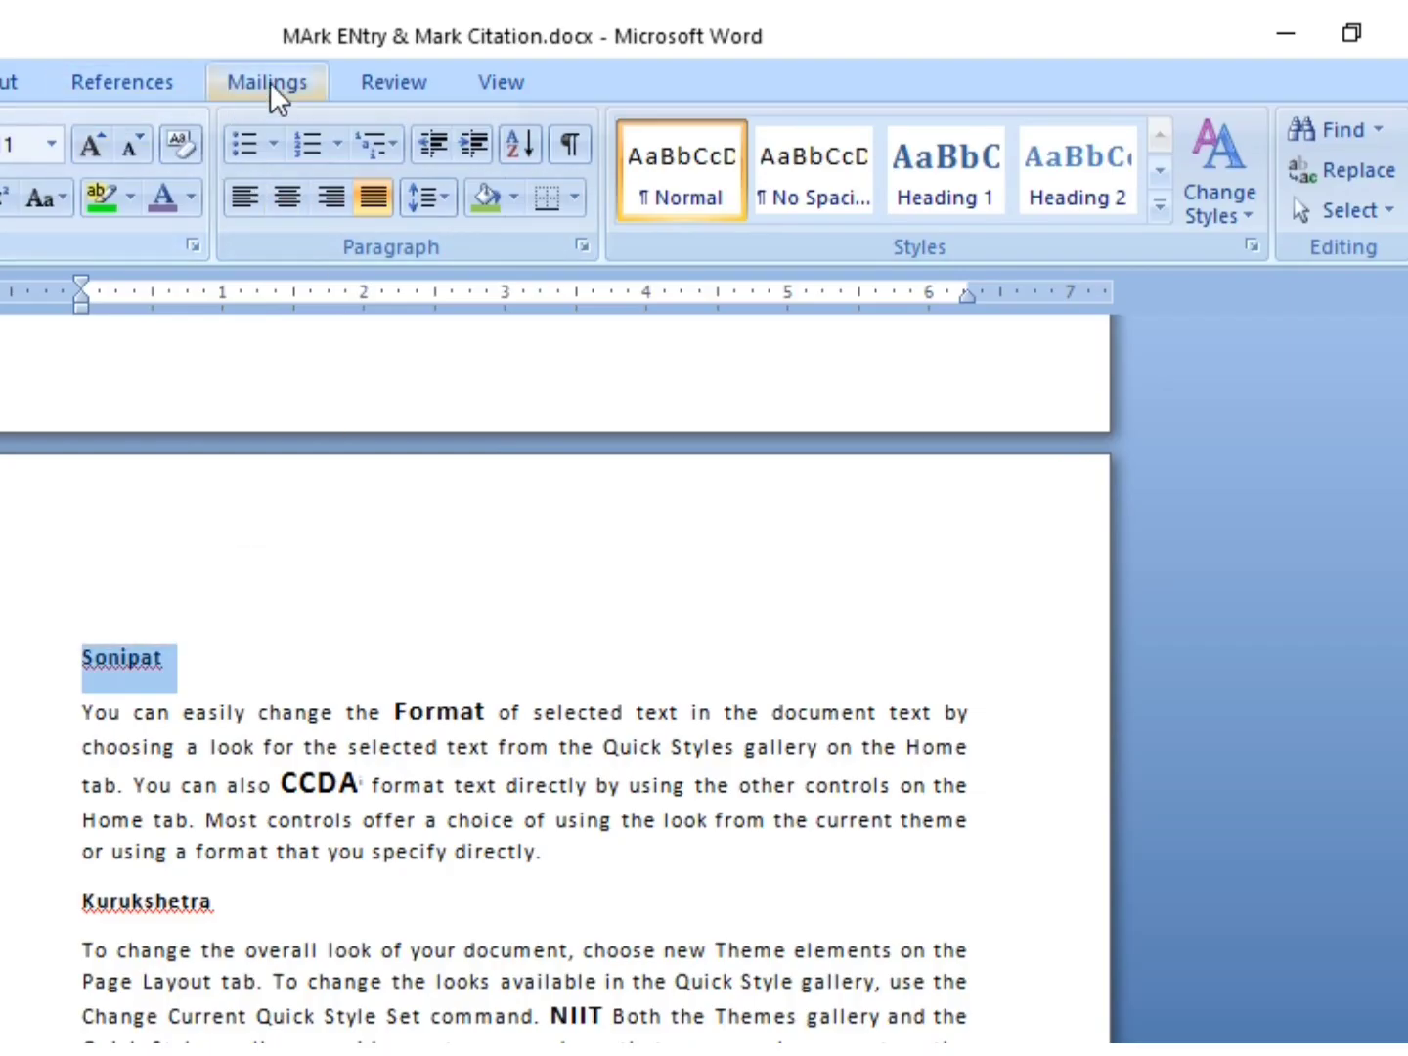
{"action": "left_click", "coordinate": [270, 84]}
{"action": "left_click", "coordinate": [118, 83]}
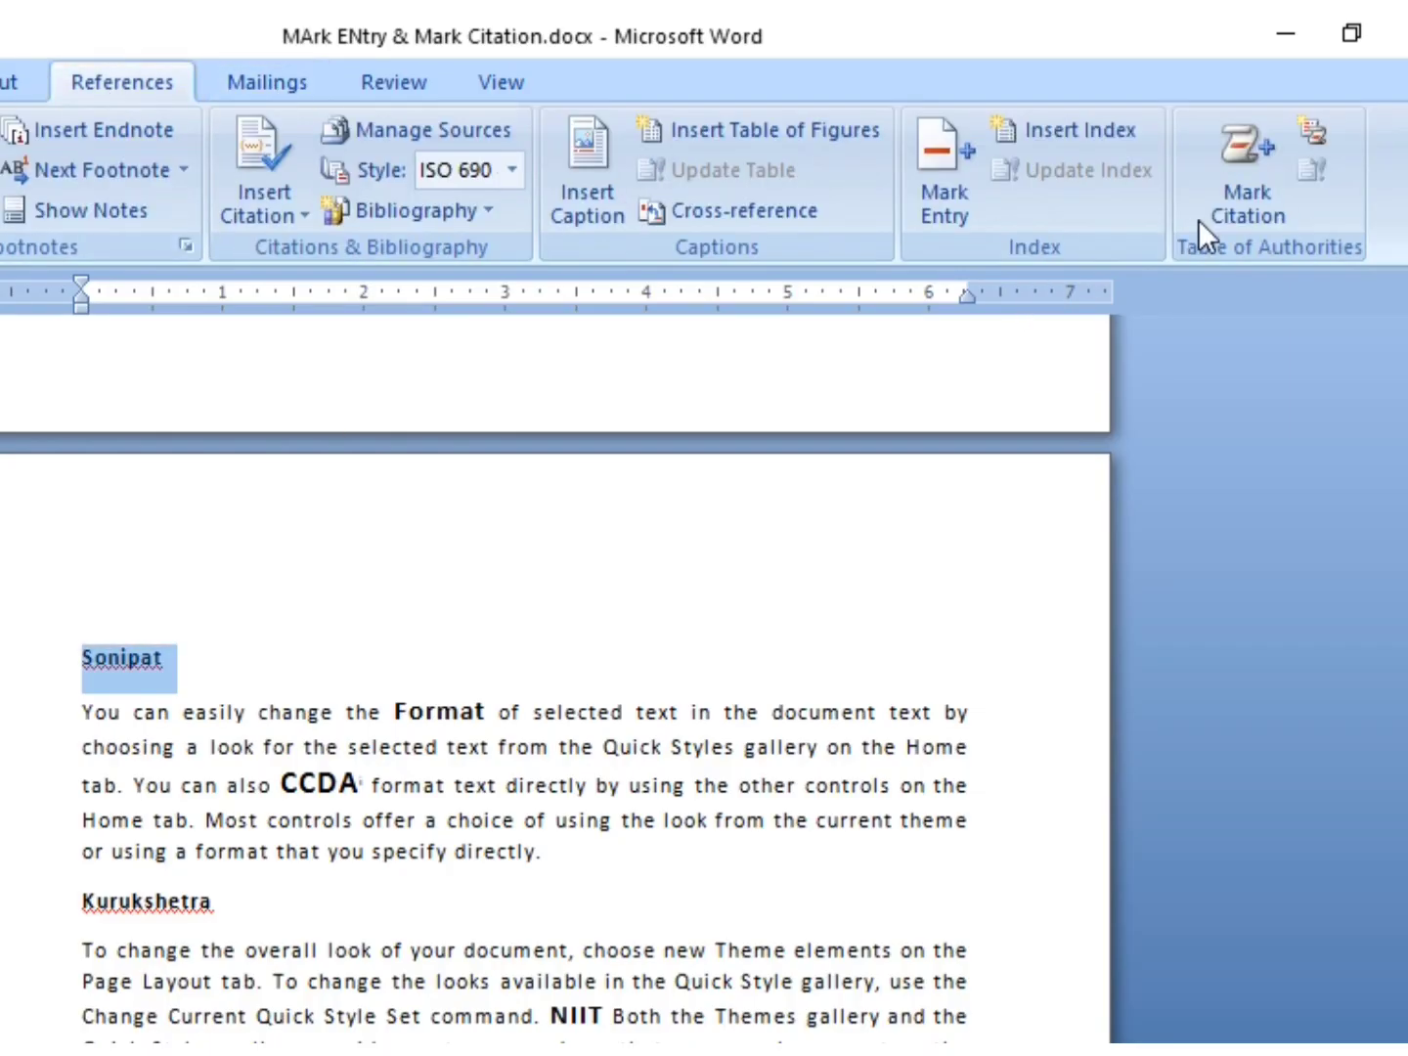
{"action": "left_click", "coordinate": [1262, 198]}
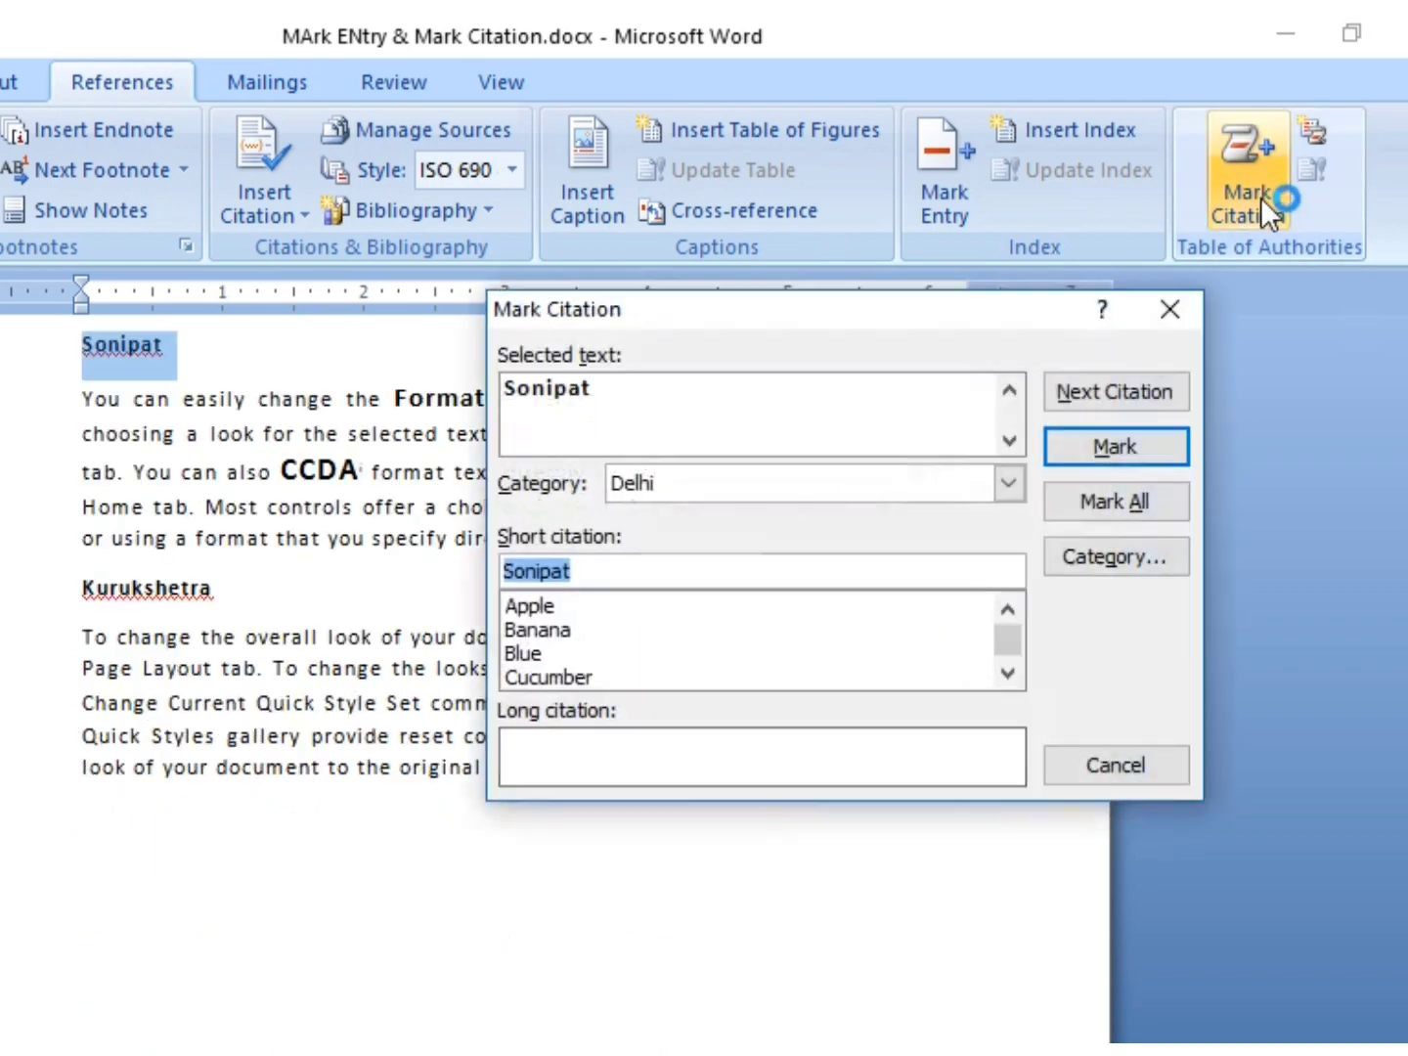
{"action": "left_click", "coordinate": [1008, 483]}
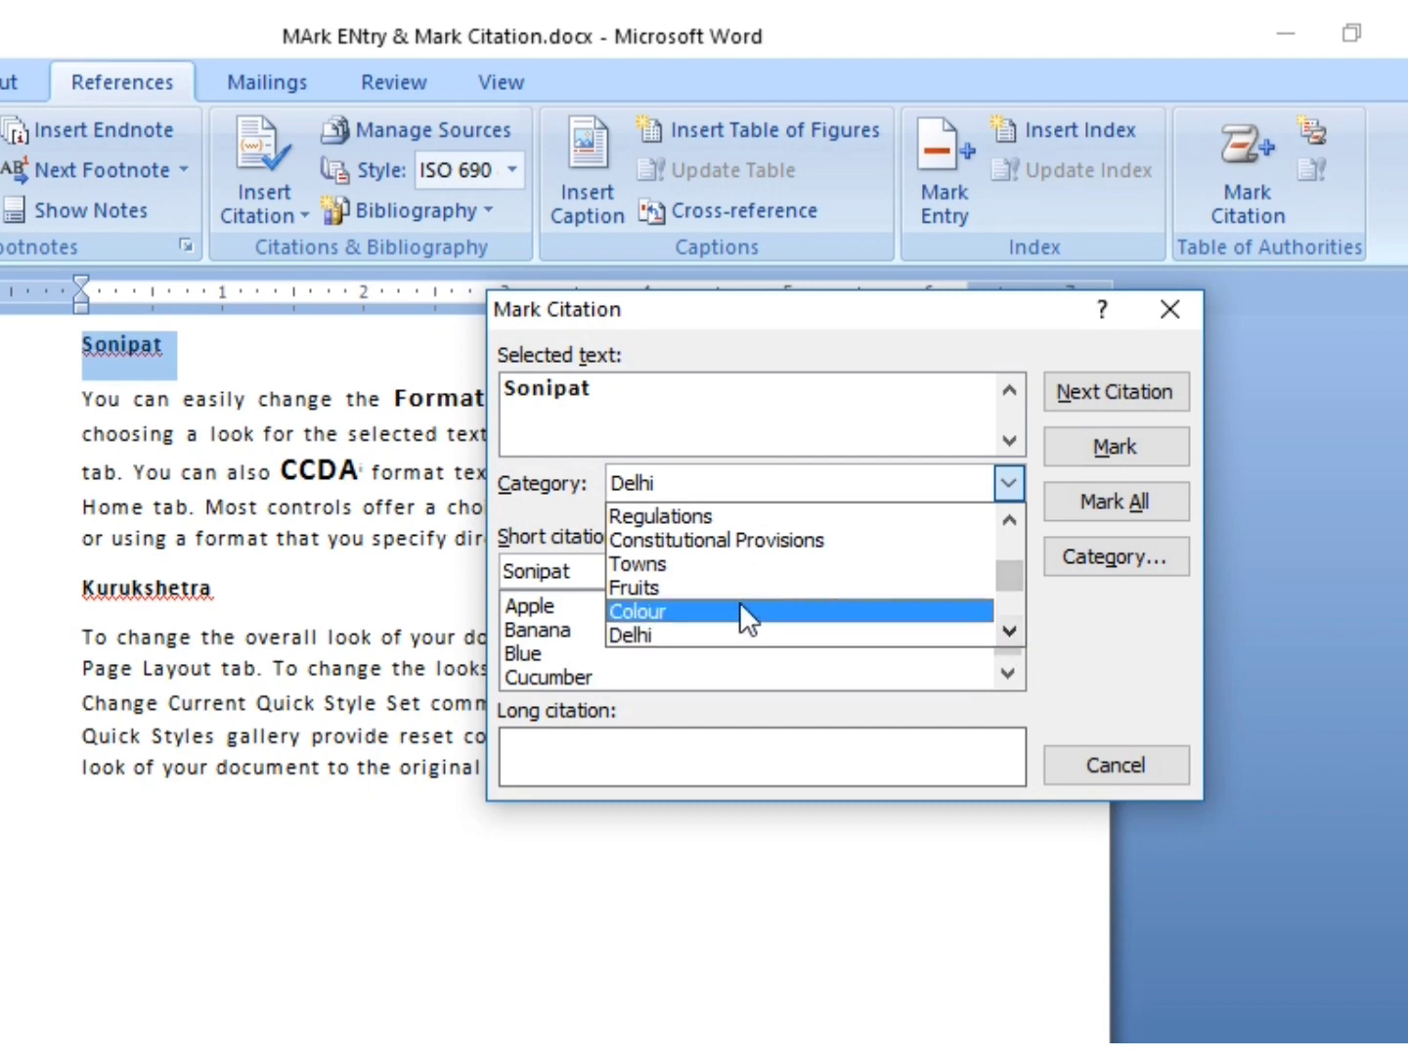
{"action": "scroll", "coordinate": [741, 590], "scroll_direction": "up", "scroll_amount": 1}
{"action": "scroll", "coordinate": [741, 591], "scroll_direction": "up", "scroll_amount": 1}
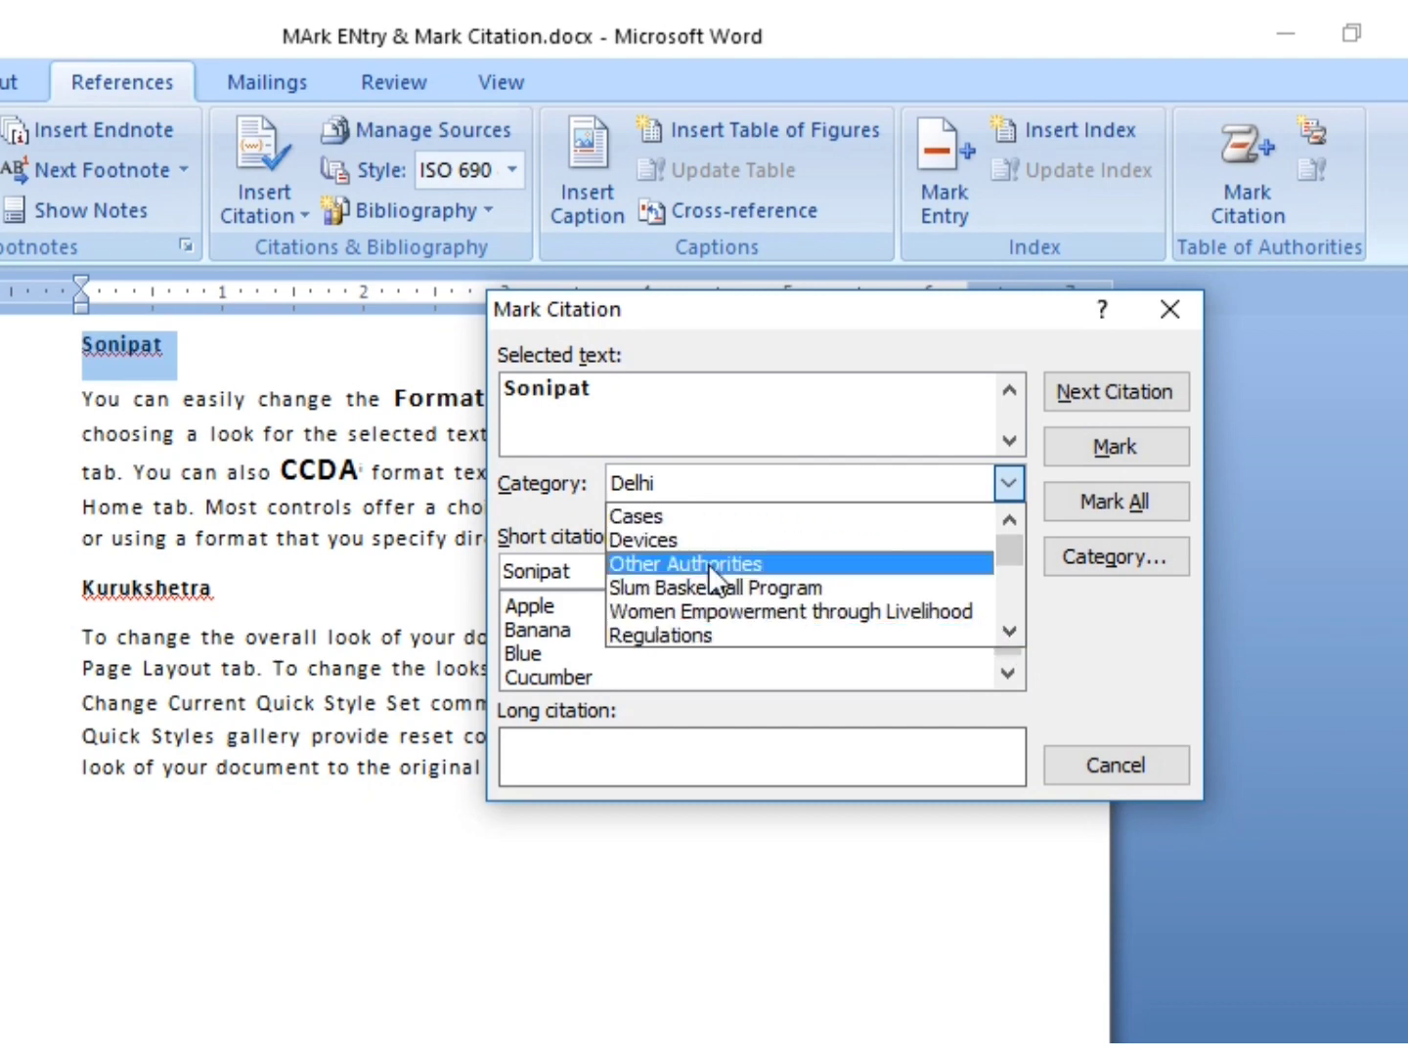
{"action": "left_click", "coordinate": [677, 516]}
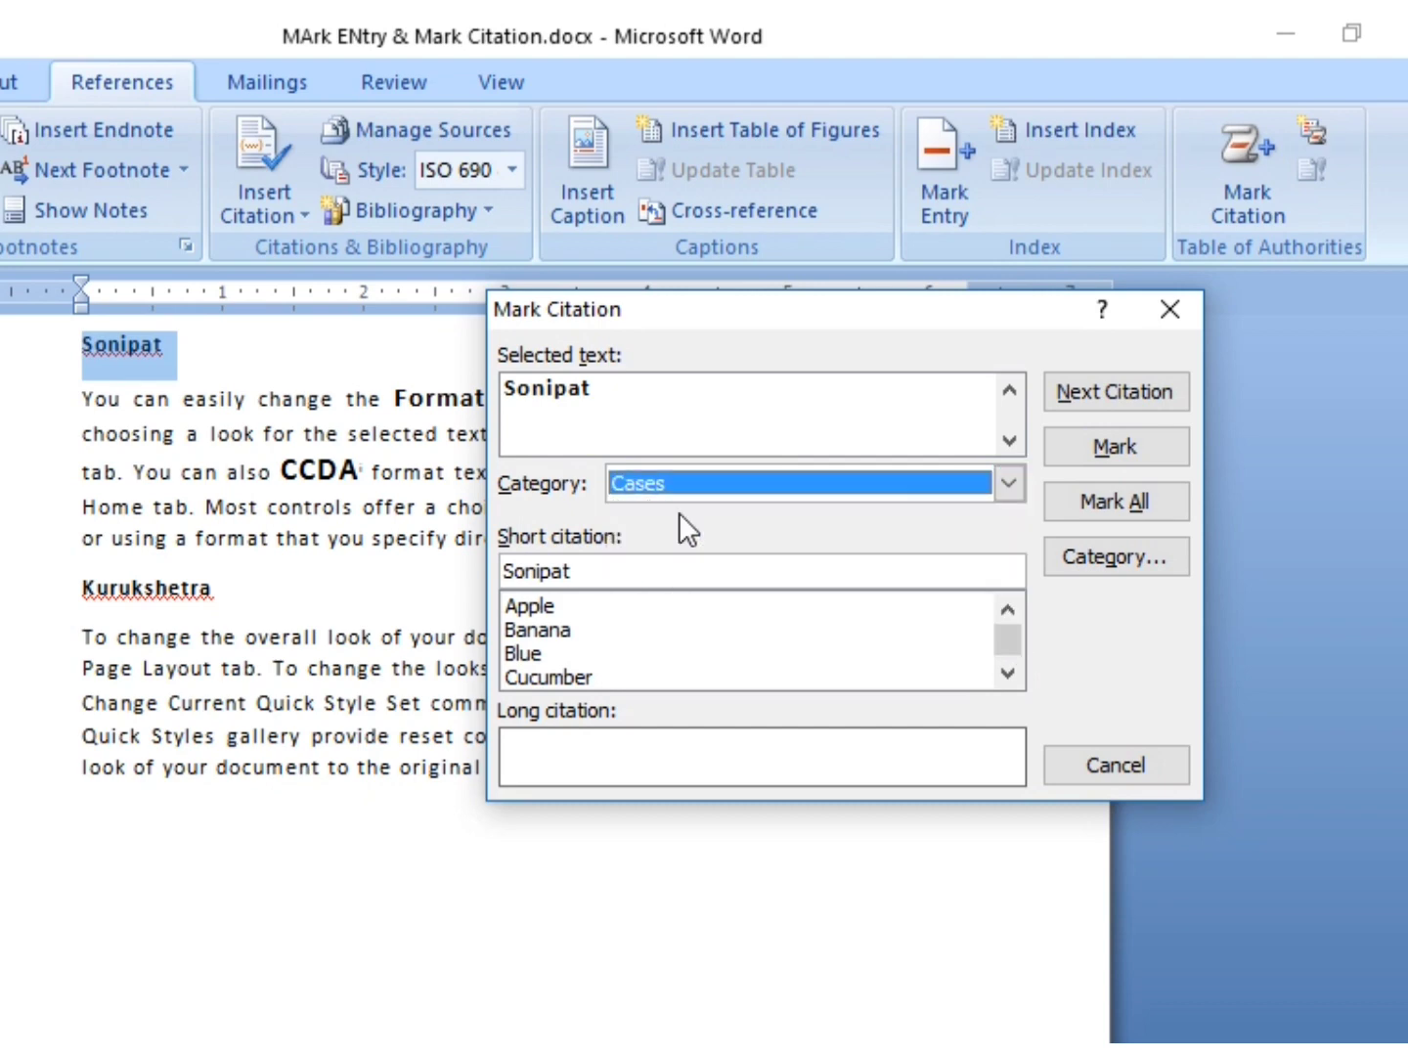
Replace the citation category name Cases with Haryana and apply the edited category list.
{"action": "left_click", "coordinate": [1093, 566]}
{"action": "double_click", "coordinate": [945, 585]}
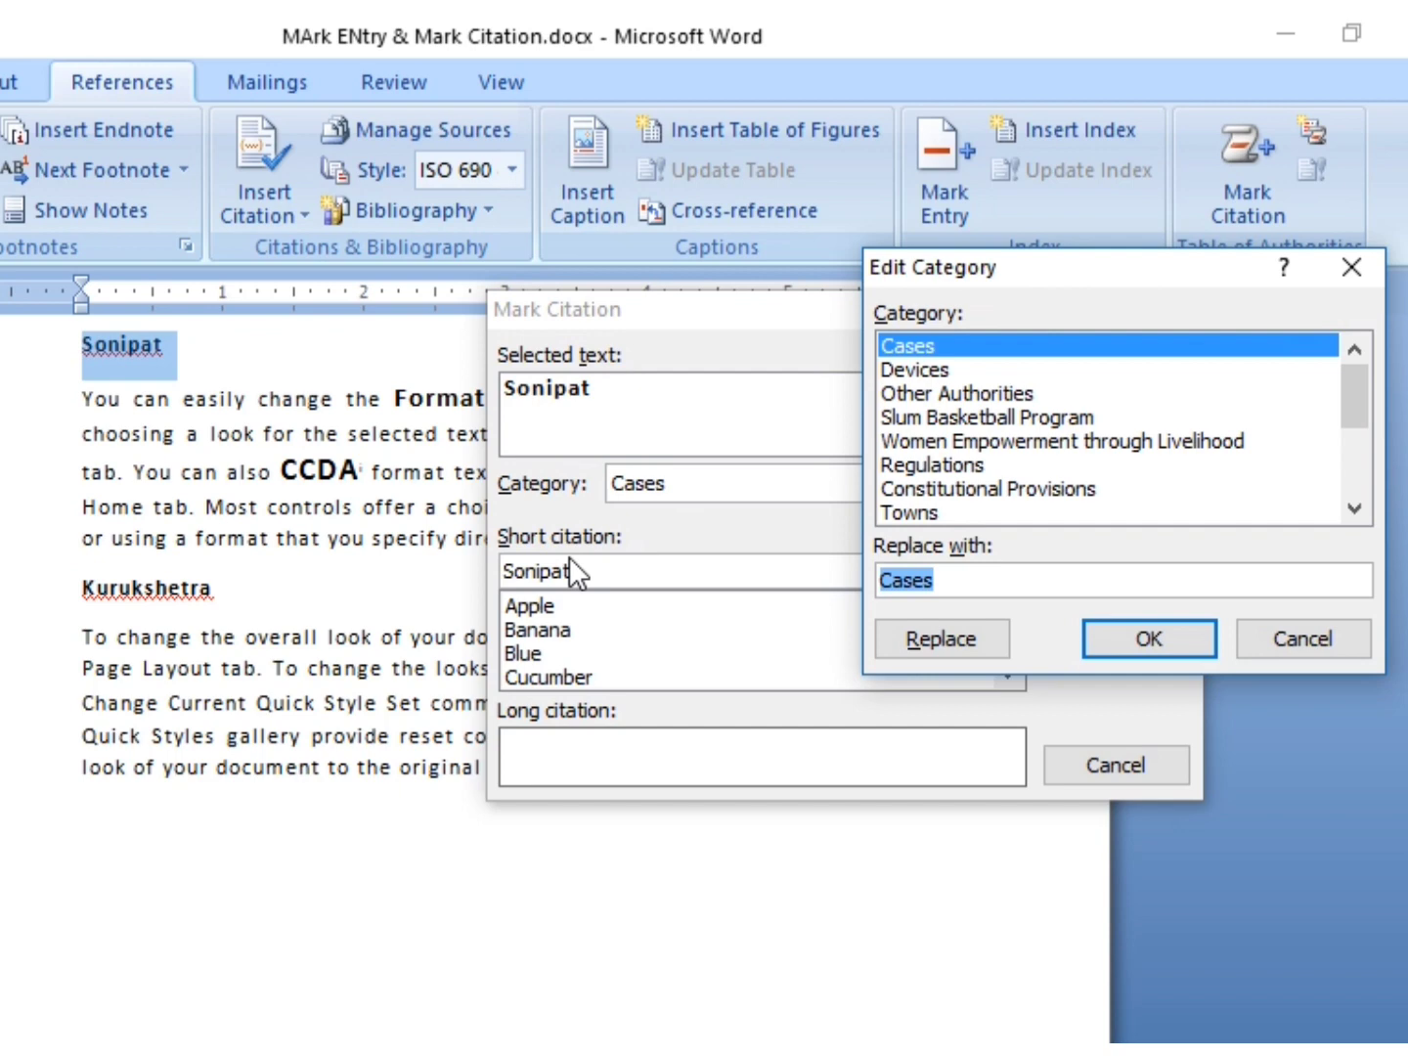
{"action": "type", "text": "Haryana"}
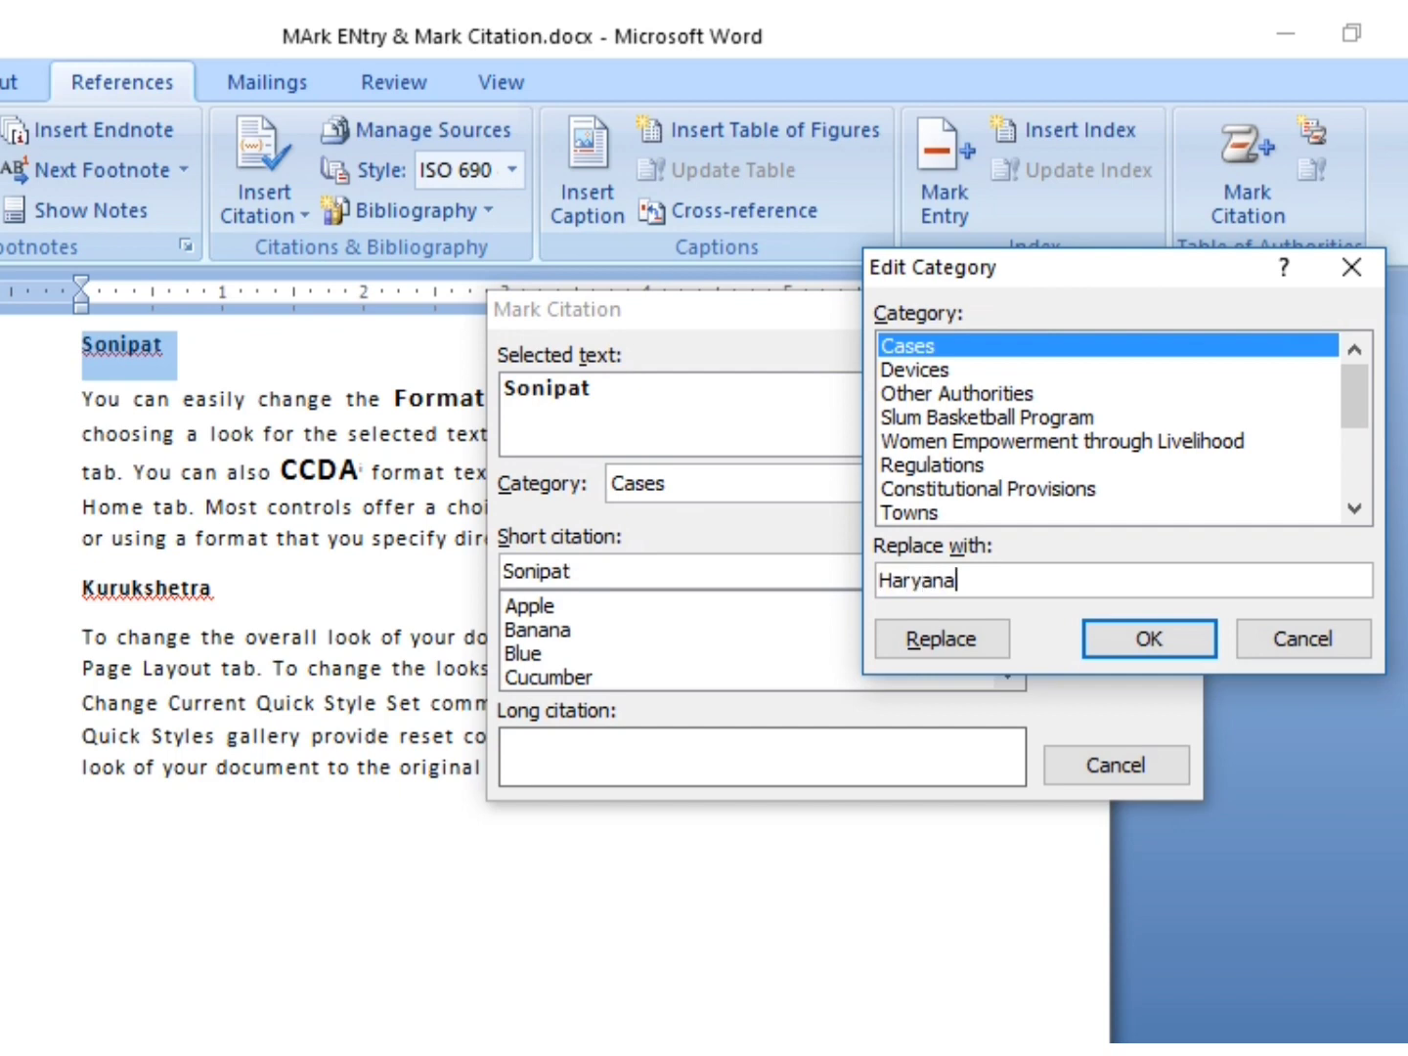
{"action": "left_click", "coordinate": [904, 649]}
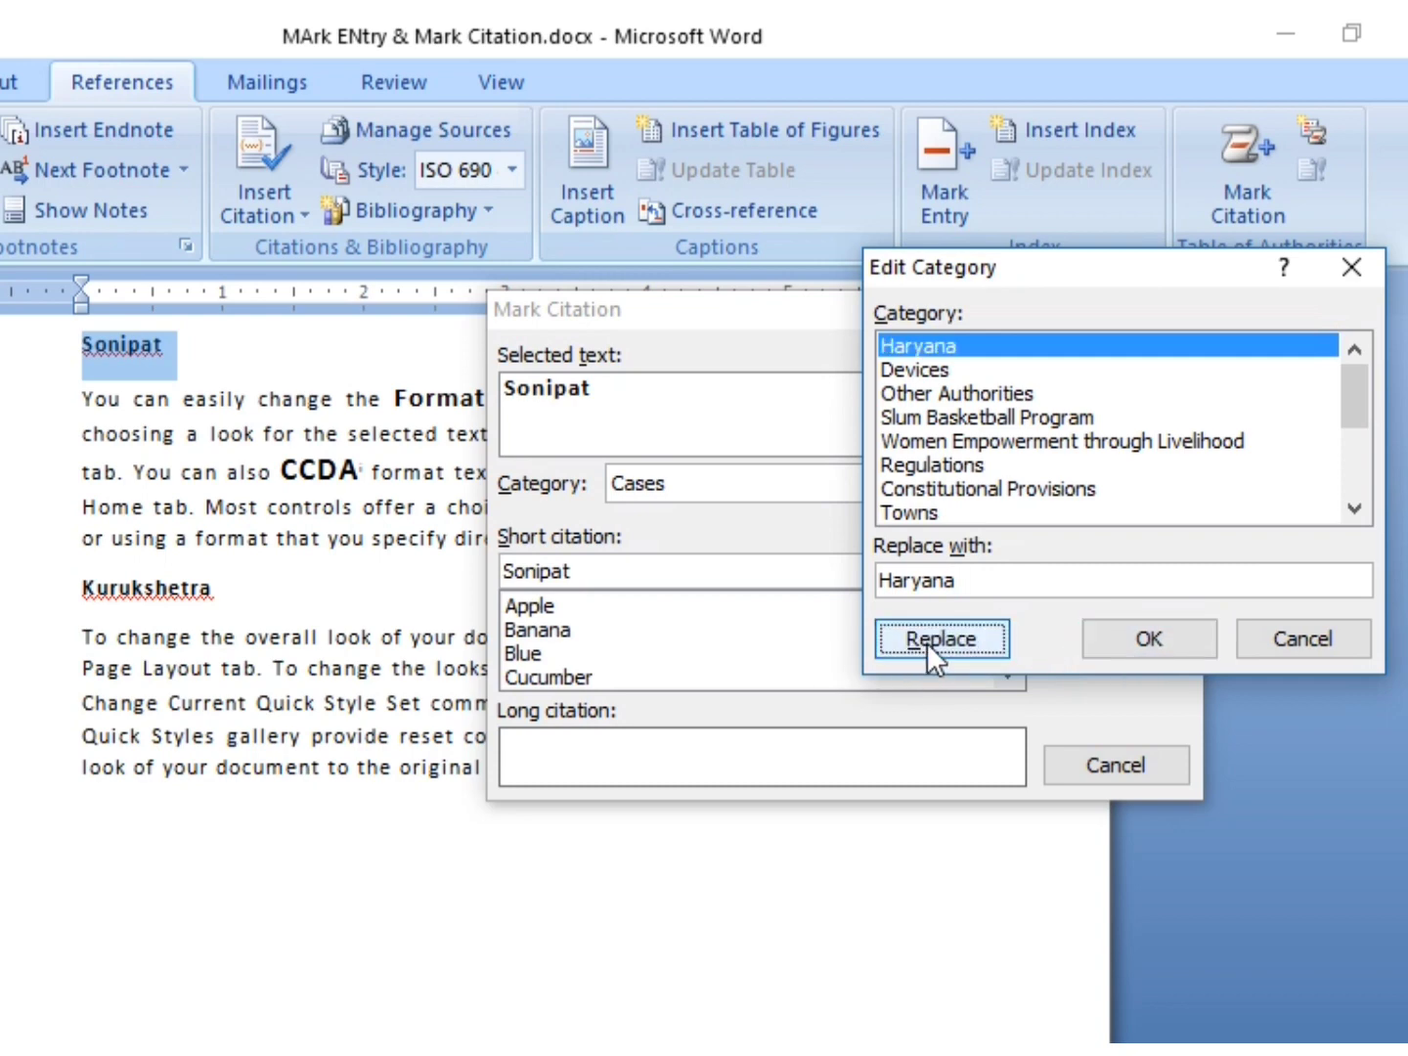
{"action": "left_click", "coordinate": [1148, 640]}
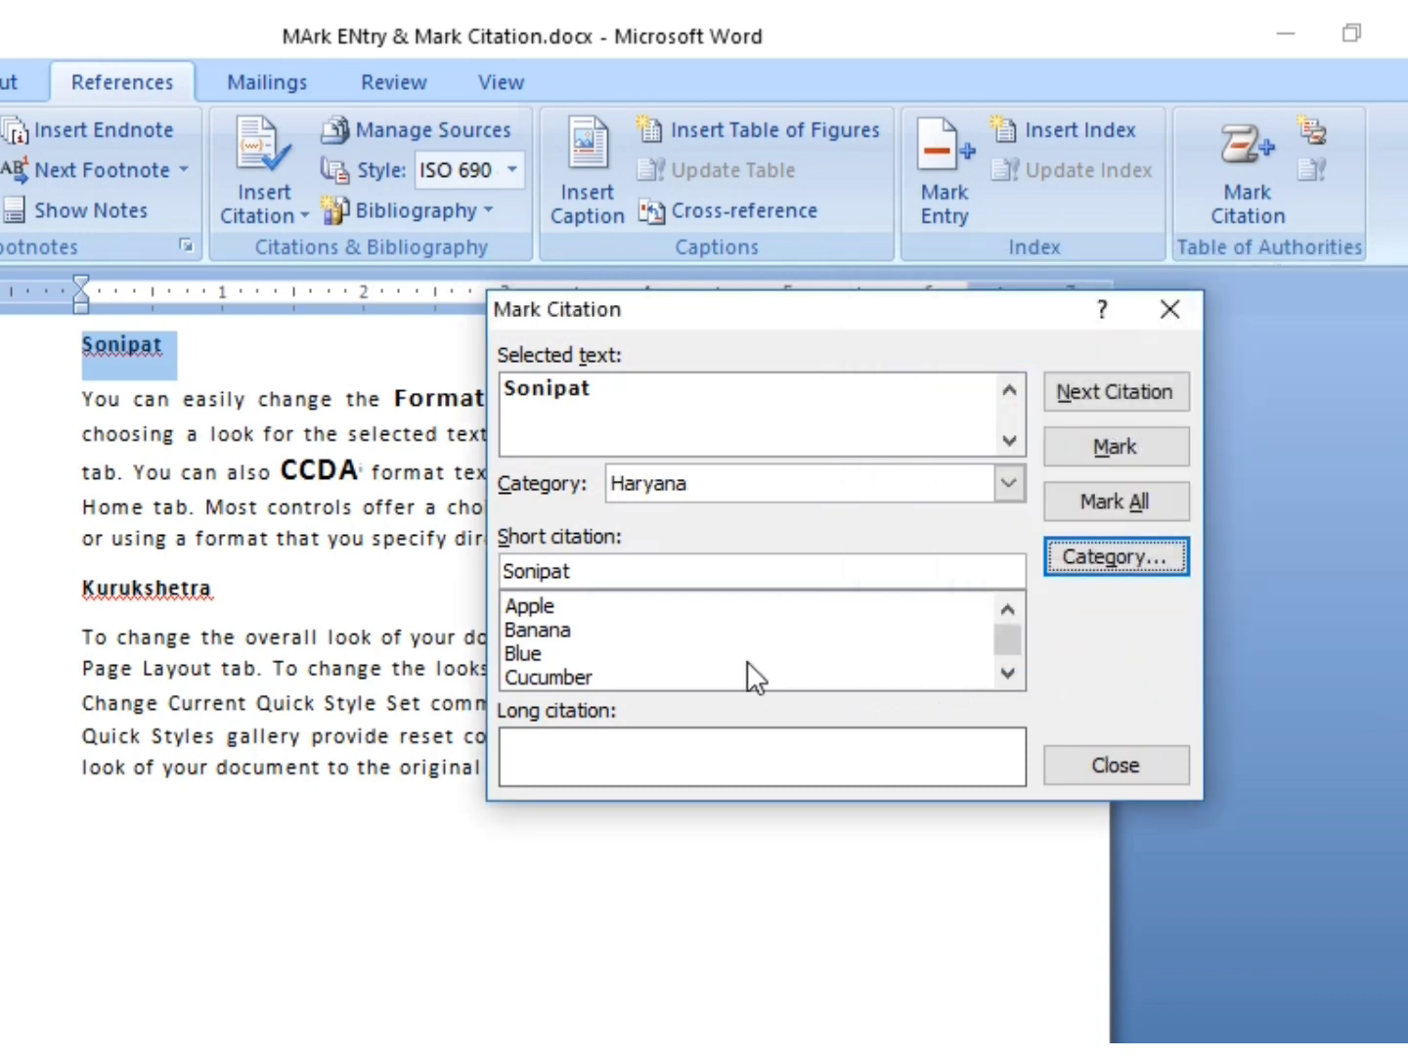
Mark the Sonipat heading as a Haryana citation and hide the formatting marks.
{"action": "left_click", "coordinate": [1104, 448]}
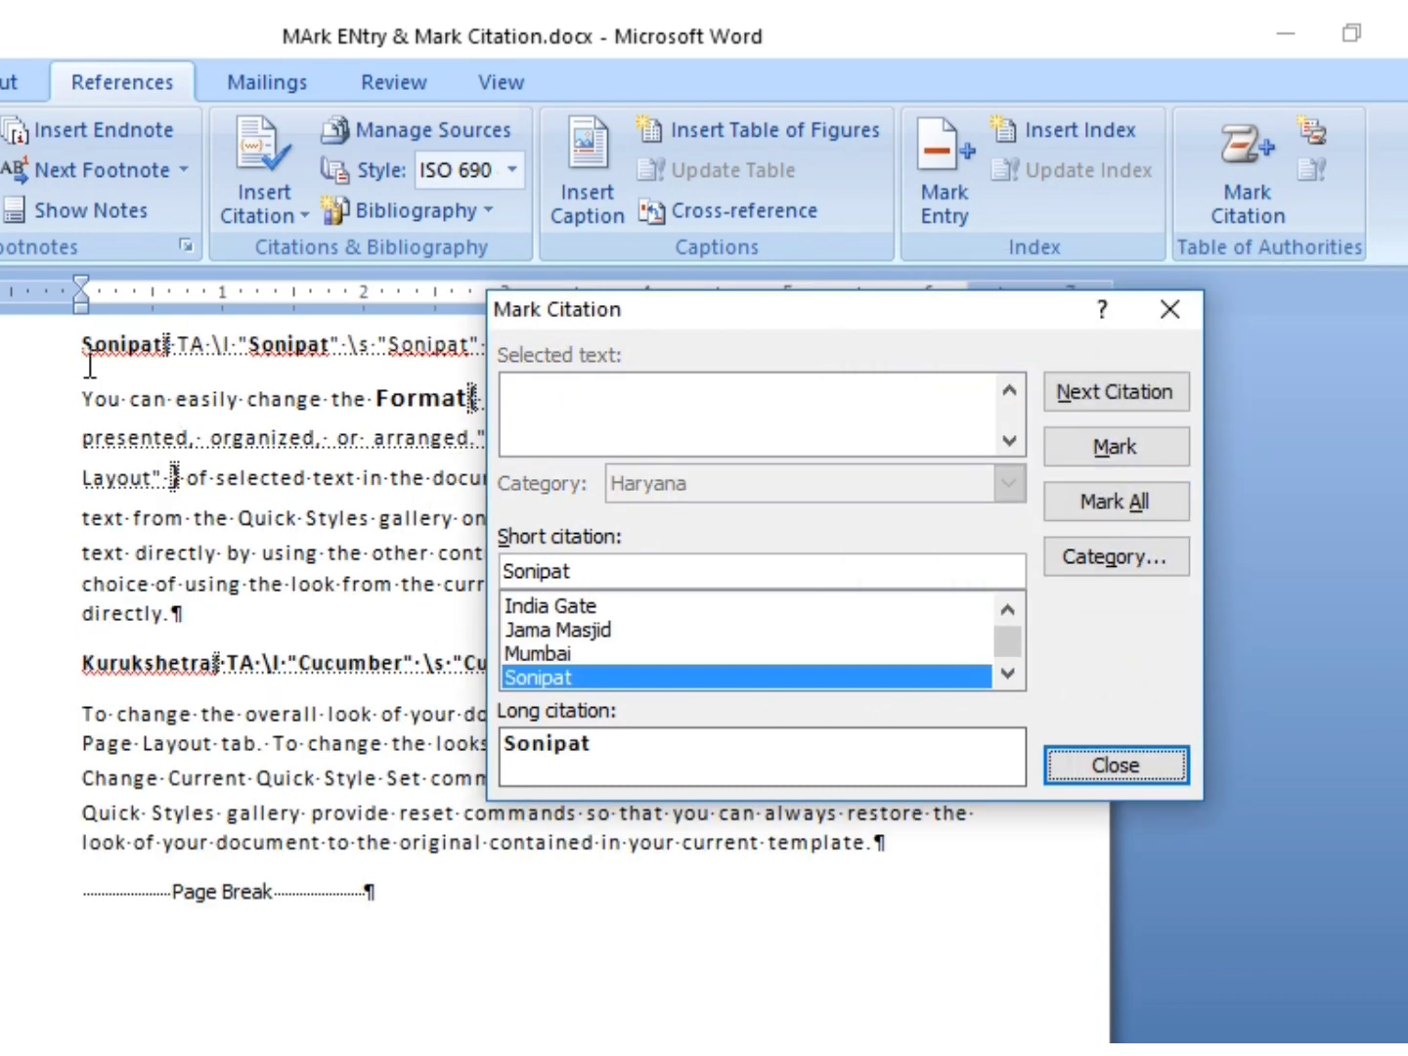
{"action": "left_click", "coordinate": [1168, 311]}
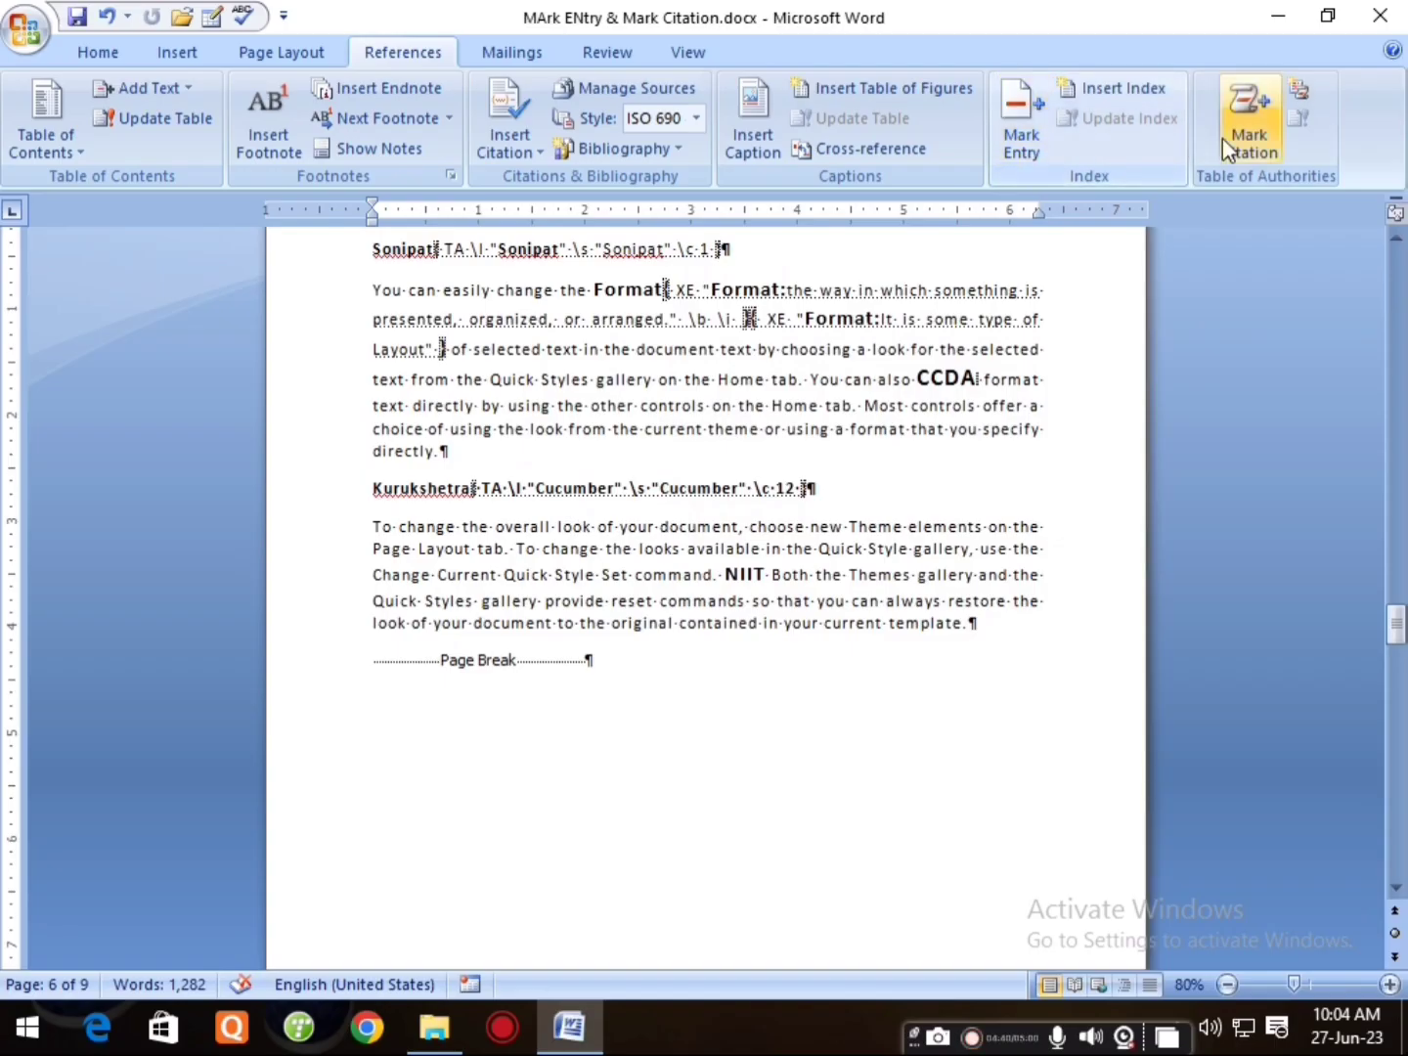
{"action": "left_click", "coordinate": [93, 49]}
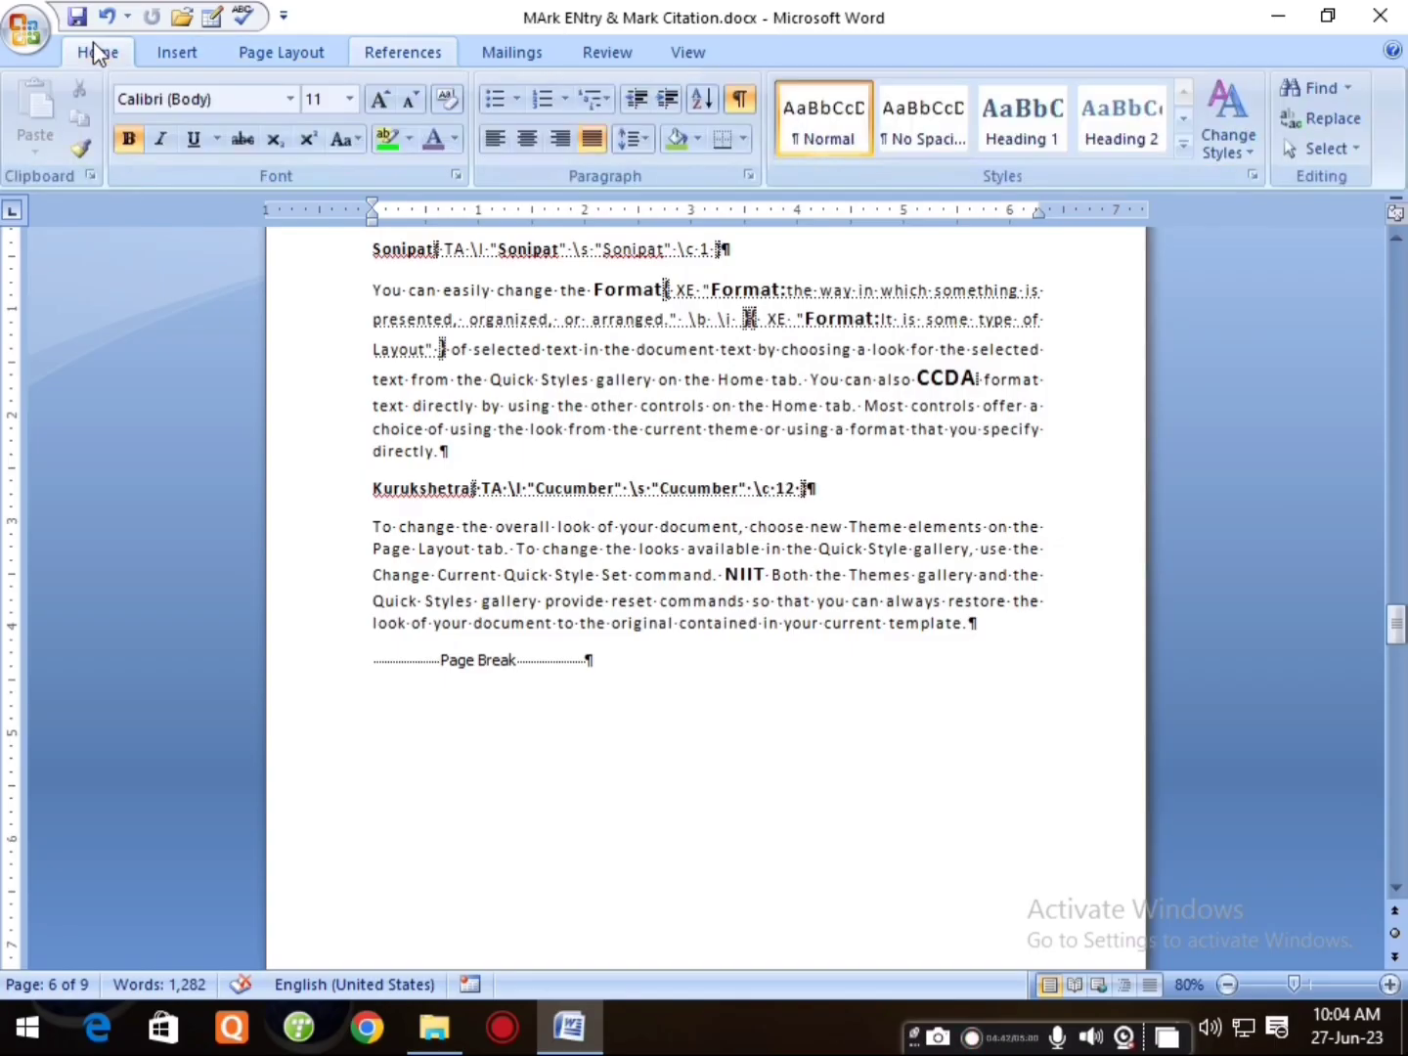
{"action": "left_click", "coordinate": [741, 100]}
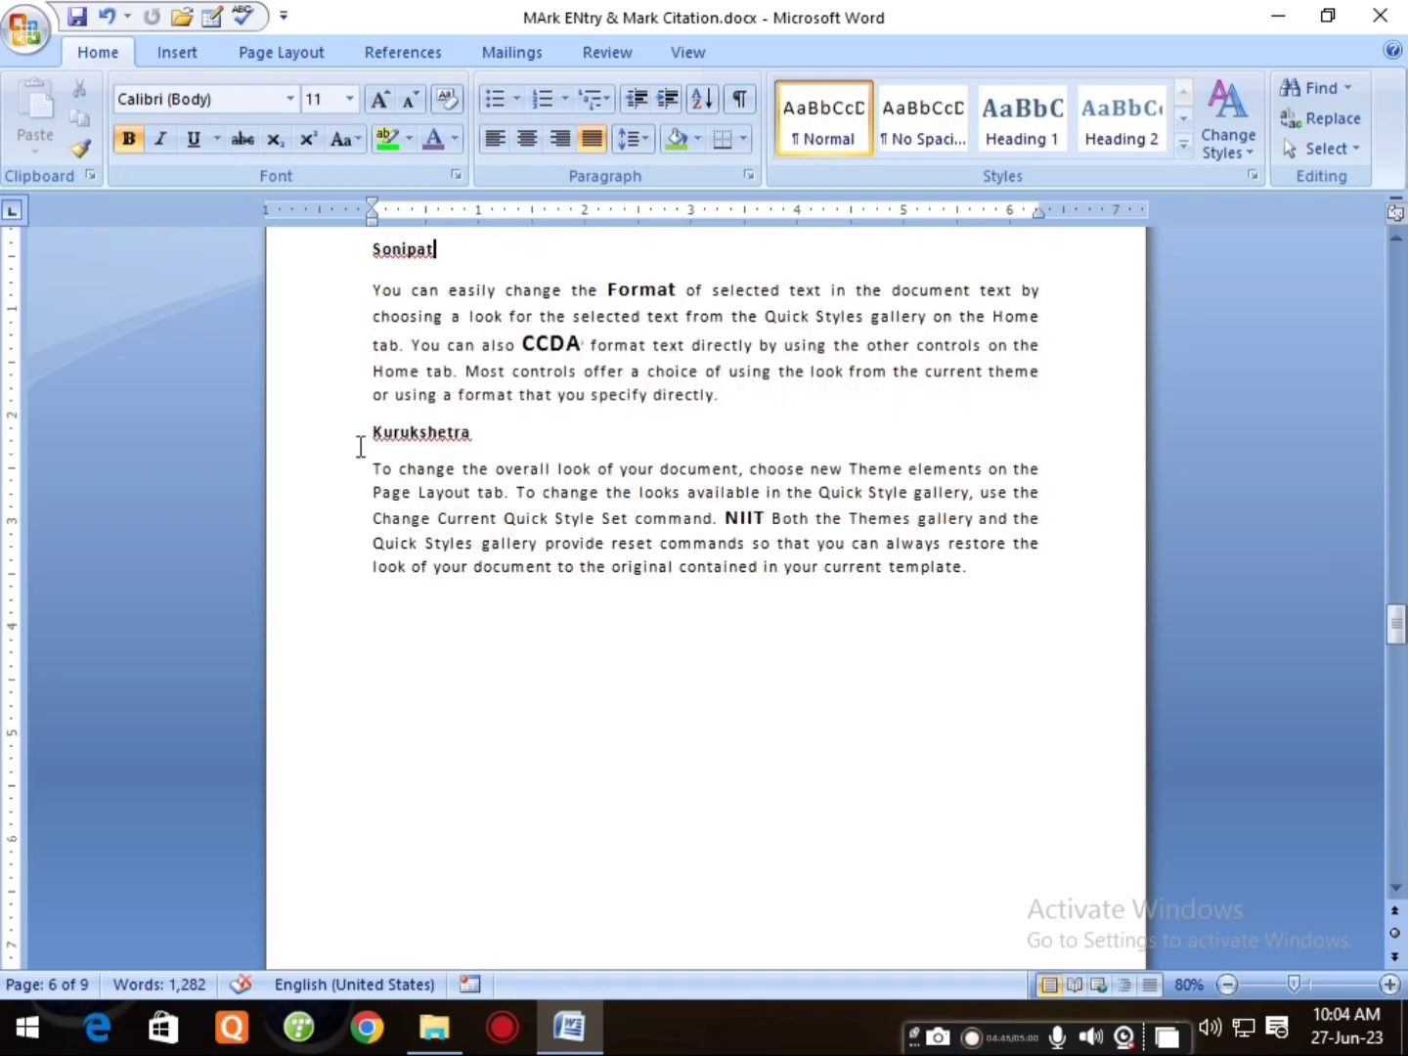
Mark the Kurukshetra heading as a citation in the Haryana category and hide the formatting marks.
{"action": "left_click", "coordinate": [331, 445]}
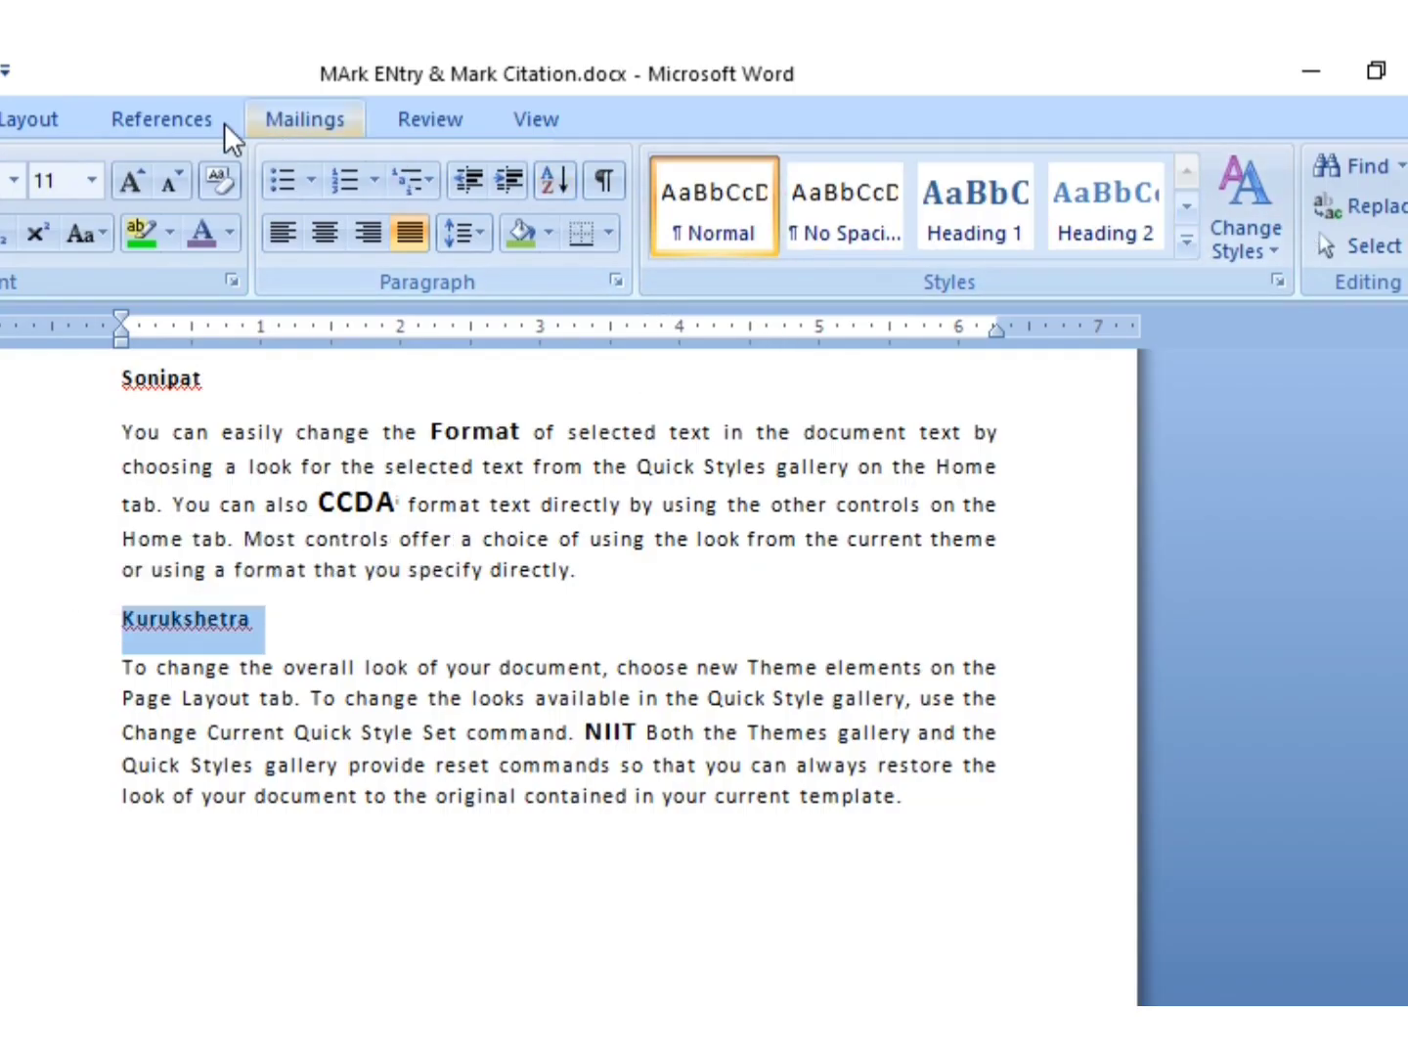
{"action": "left_click", "coordinate": [220, 125]}
{"action": "left_click", "coordinate": [1283, 249]}
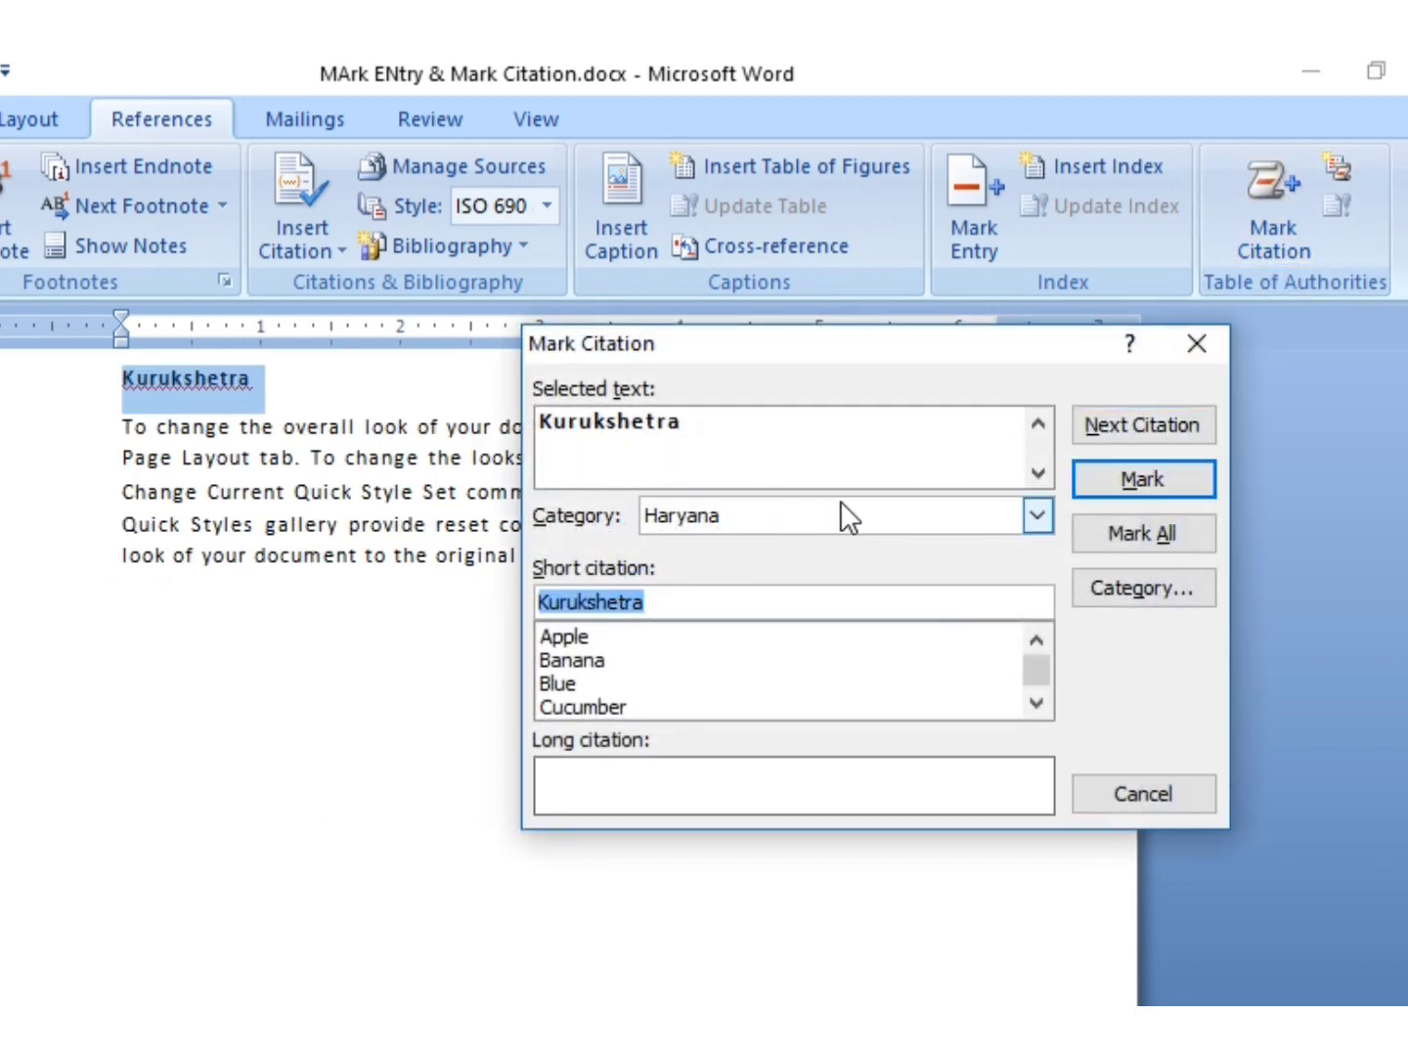
{"action": "left_click", "coordinate": [1126, 478]}
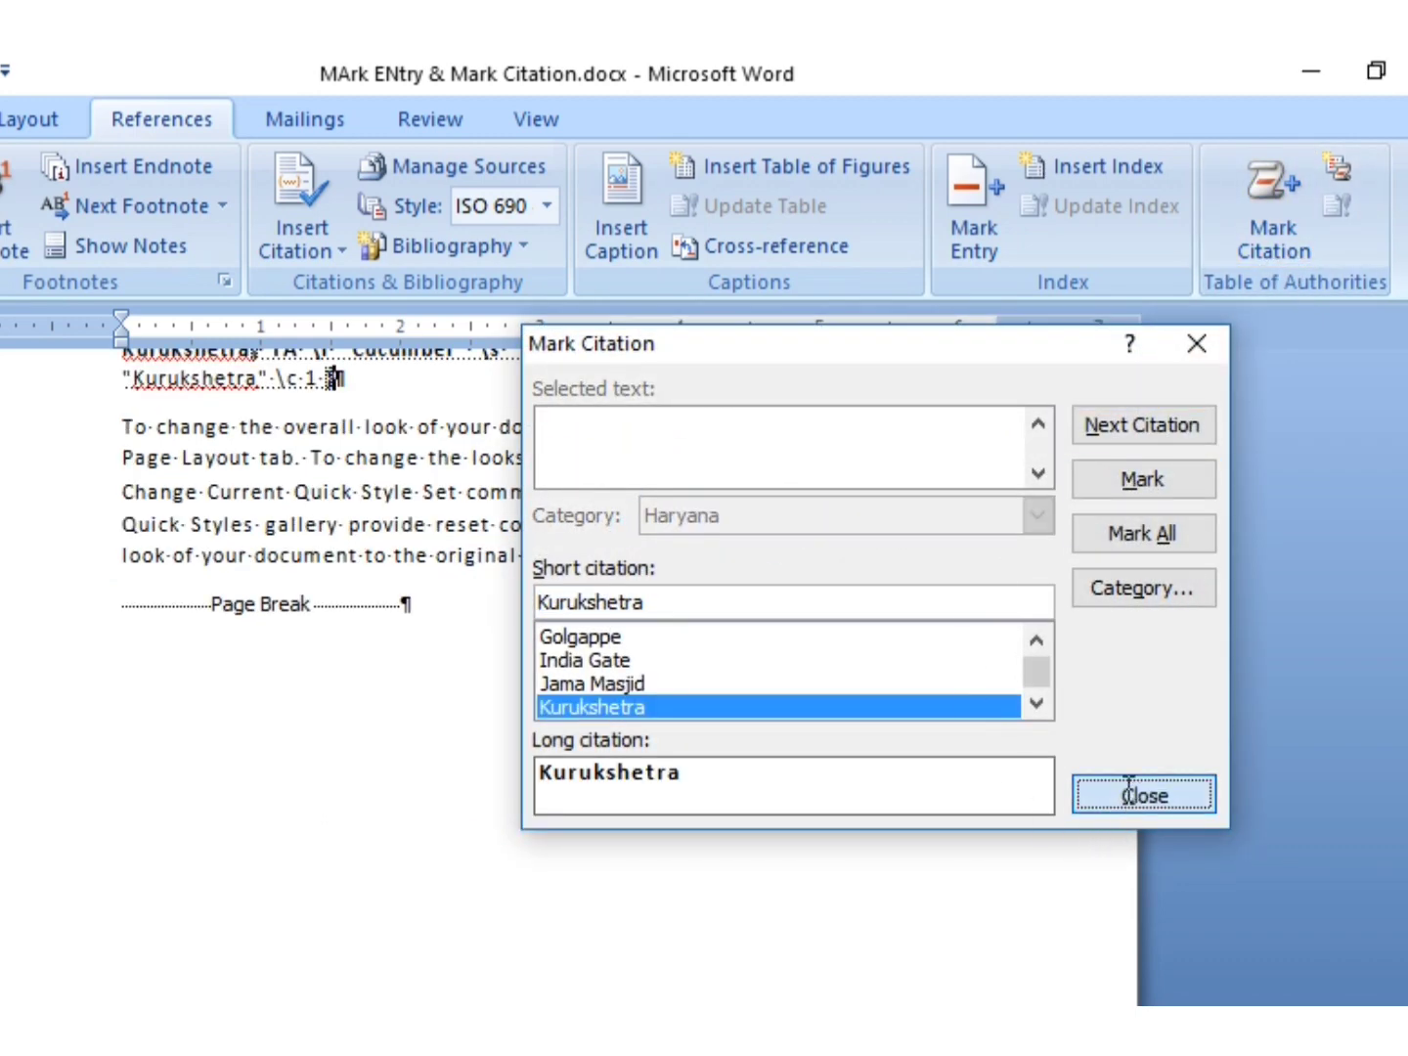
{"action": "left_click", "coordinate": [1143, 795]}
{"action": "left_click", "coordinate": [134, 59]}
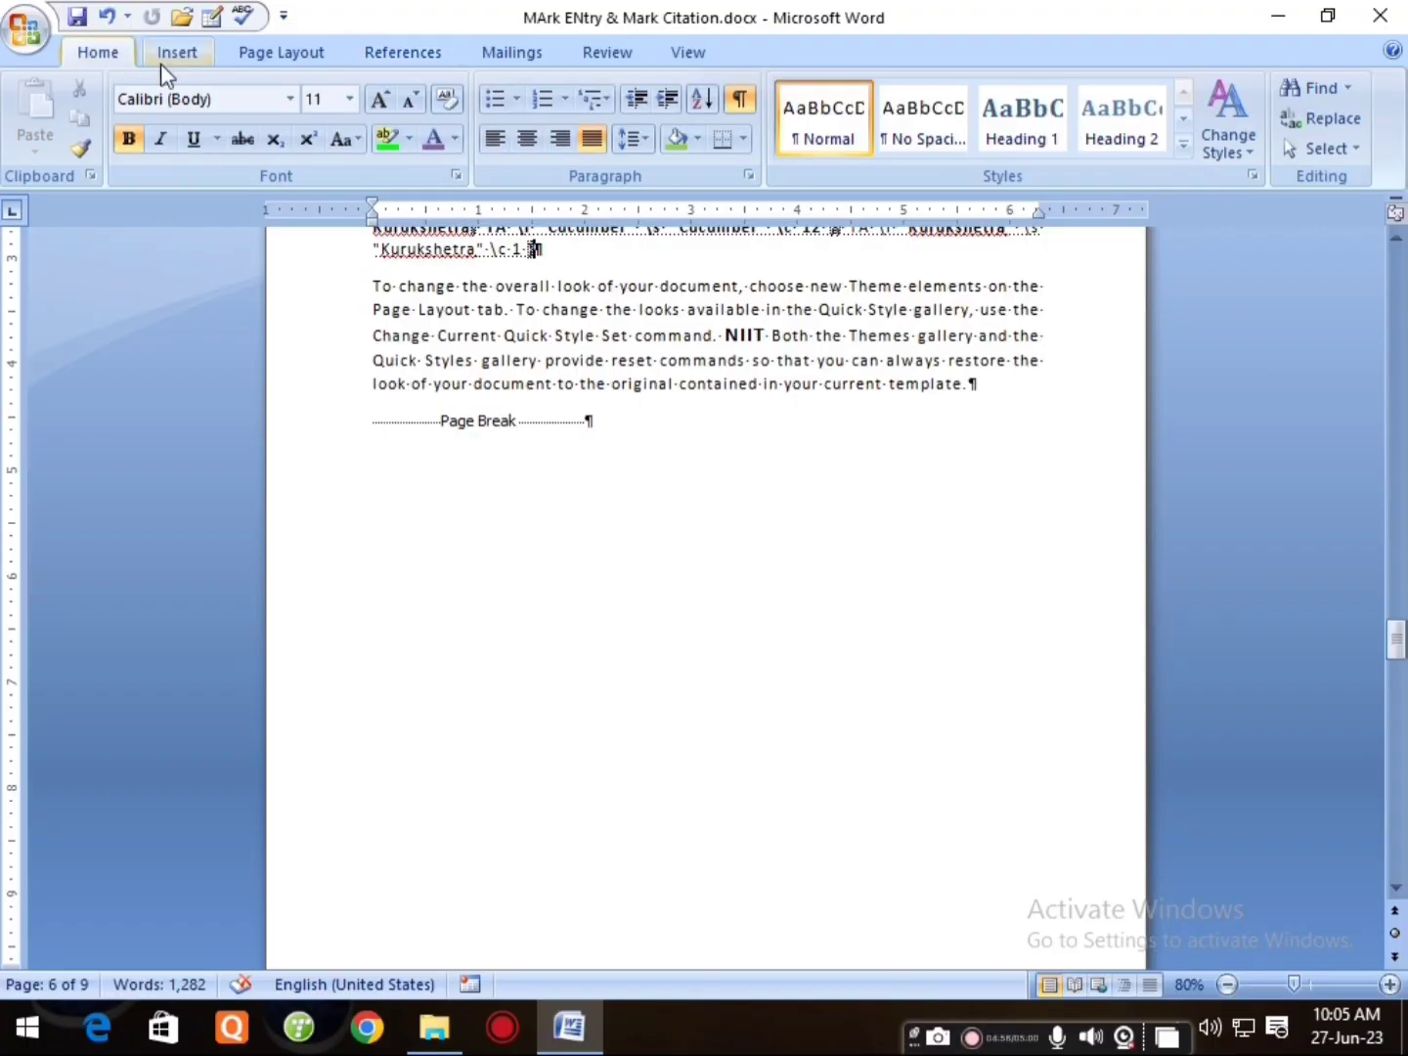
{"action": "left_click", "coordinate": [741, 100]}
{"action": "scroll", "coordinate": [688, 462], "scroll_direction": "down", "scroll_amount": 12}
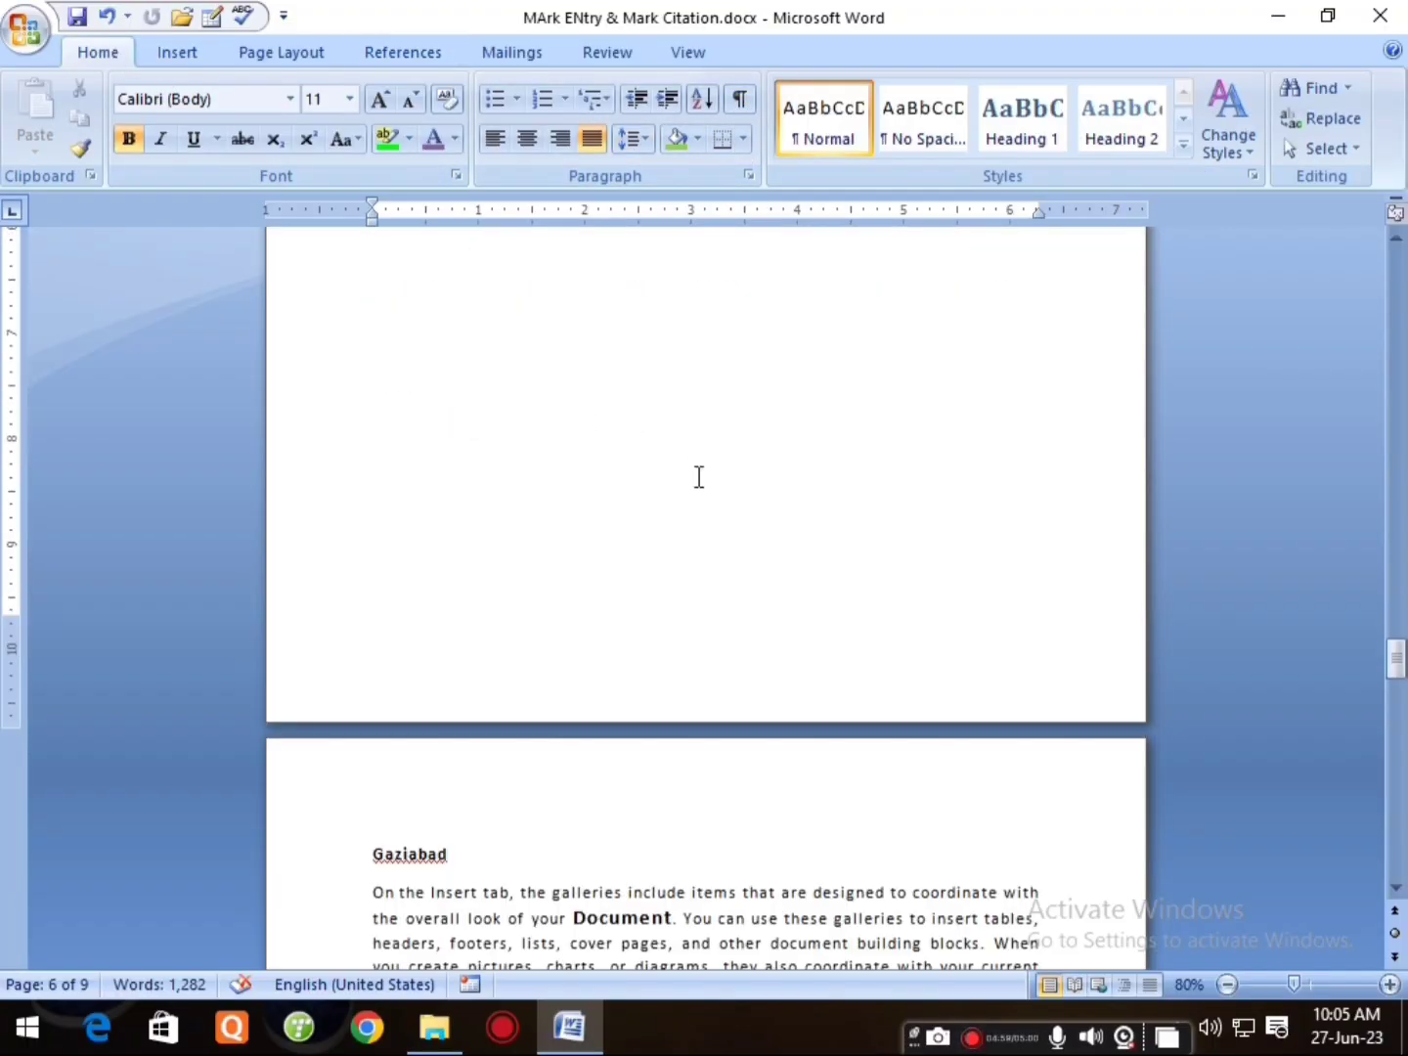
{"action": "left_click", "coordinate": [327, 381]}
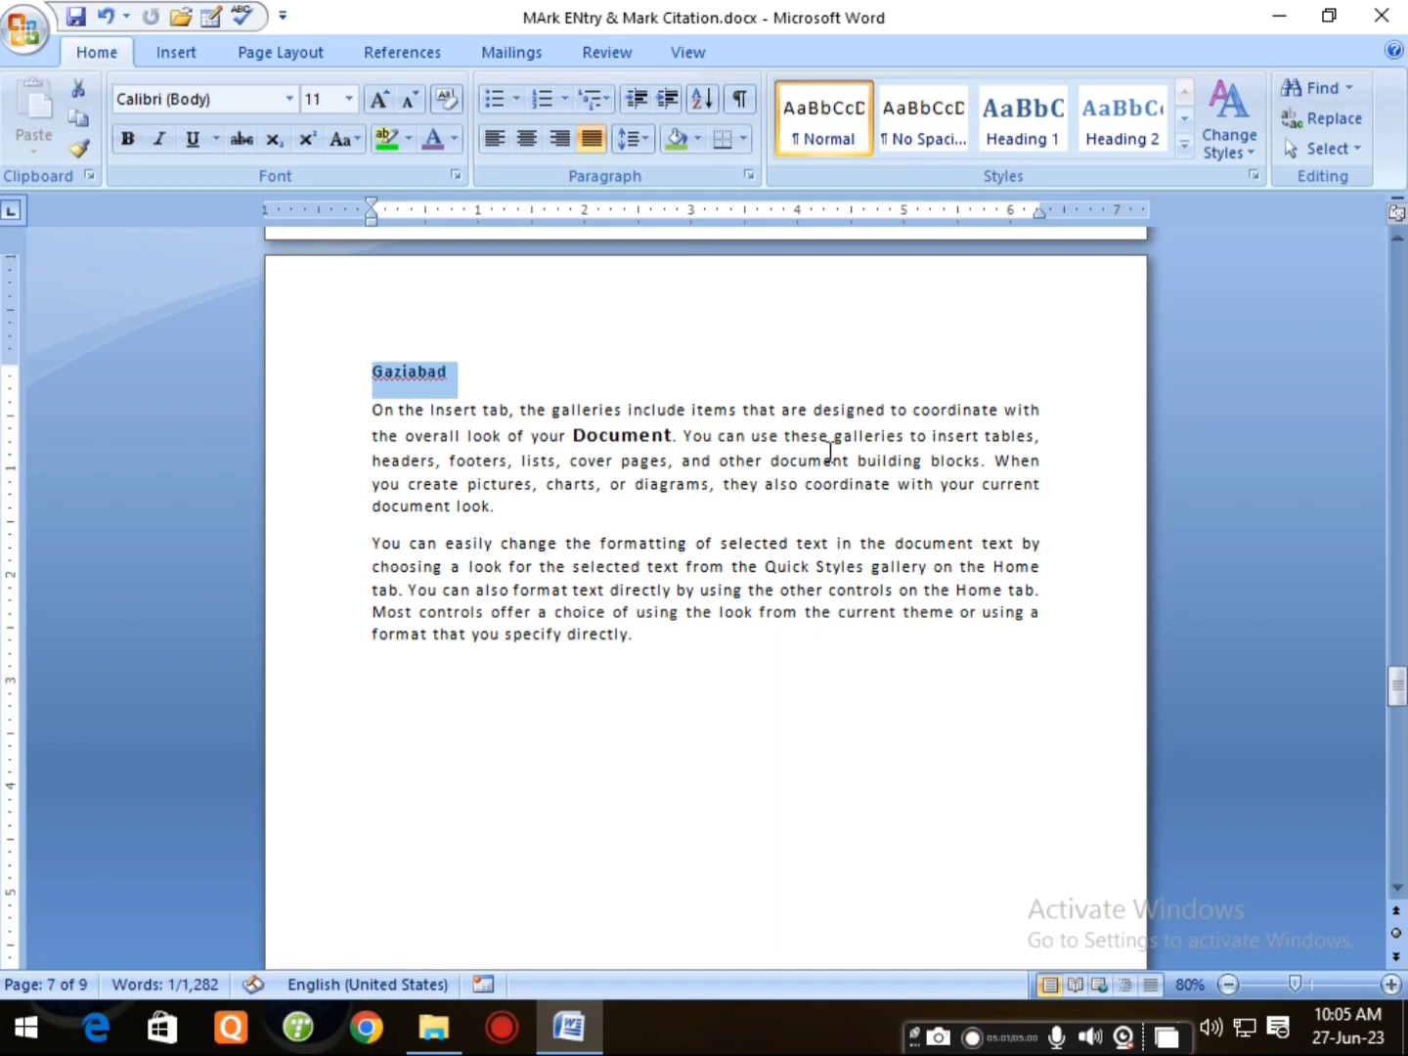
{"action": "left_click", "coordinate": [402, 53]}
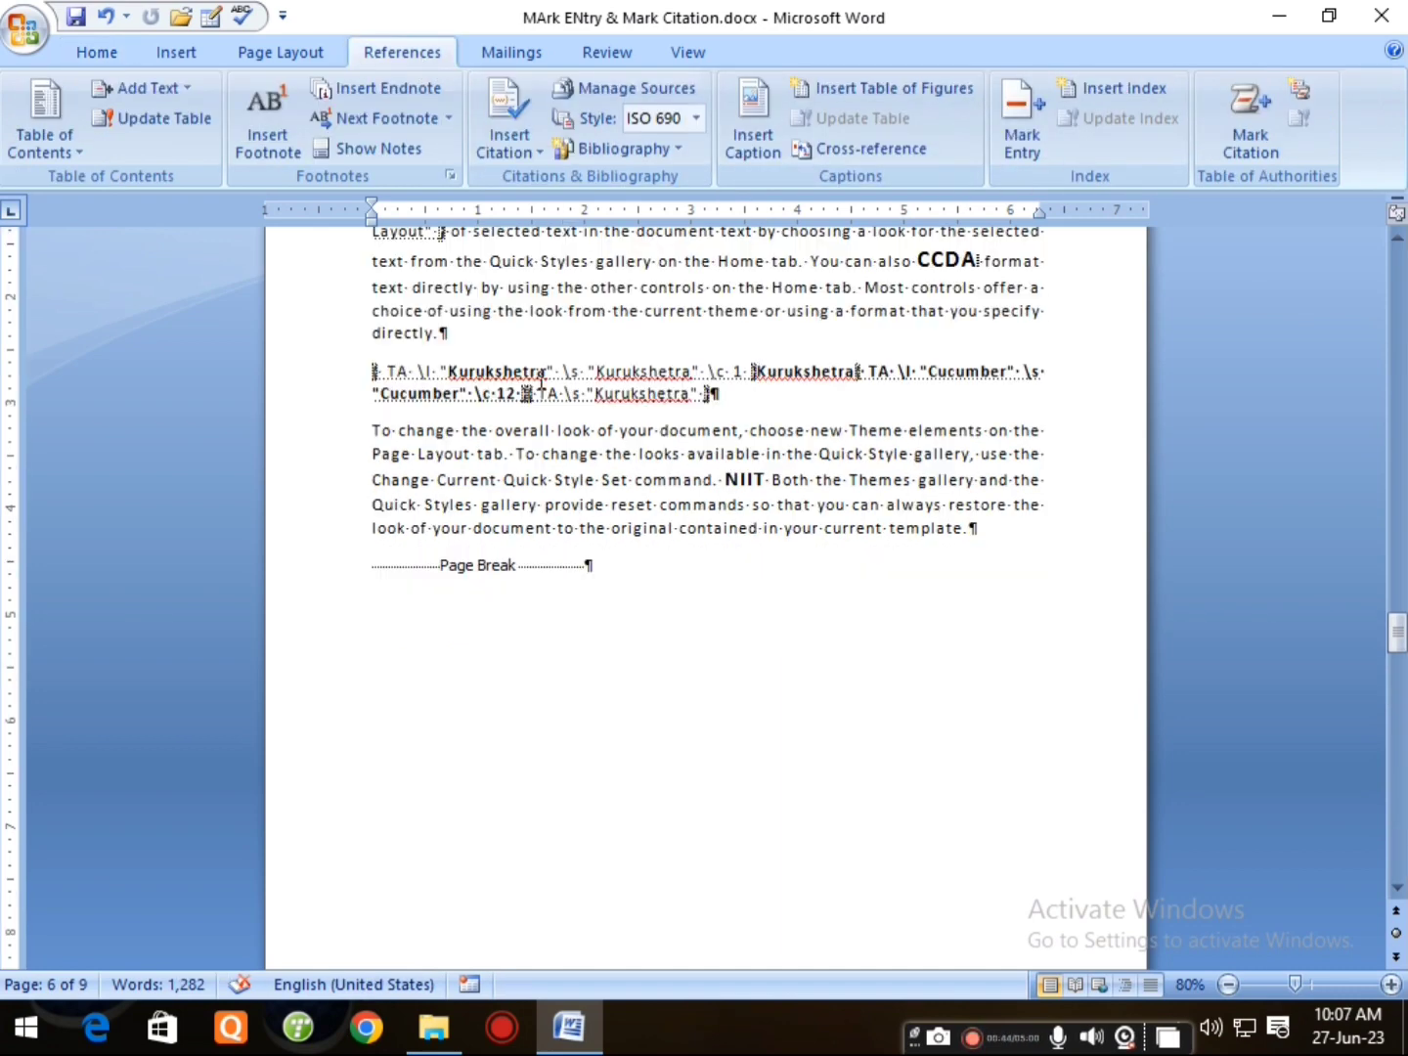
Hide the formatting marks, then open Mark Citation for the Gaziabad heading with the Other Authorities category.
{"action": "left_click", "coordinate": [96, 51]}
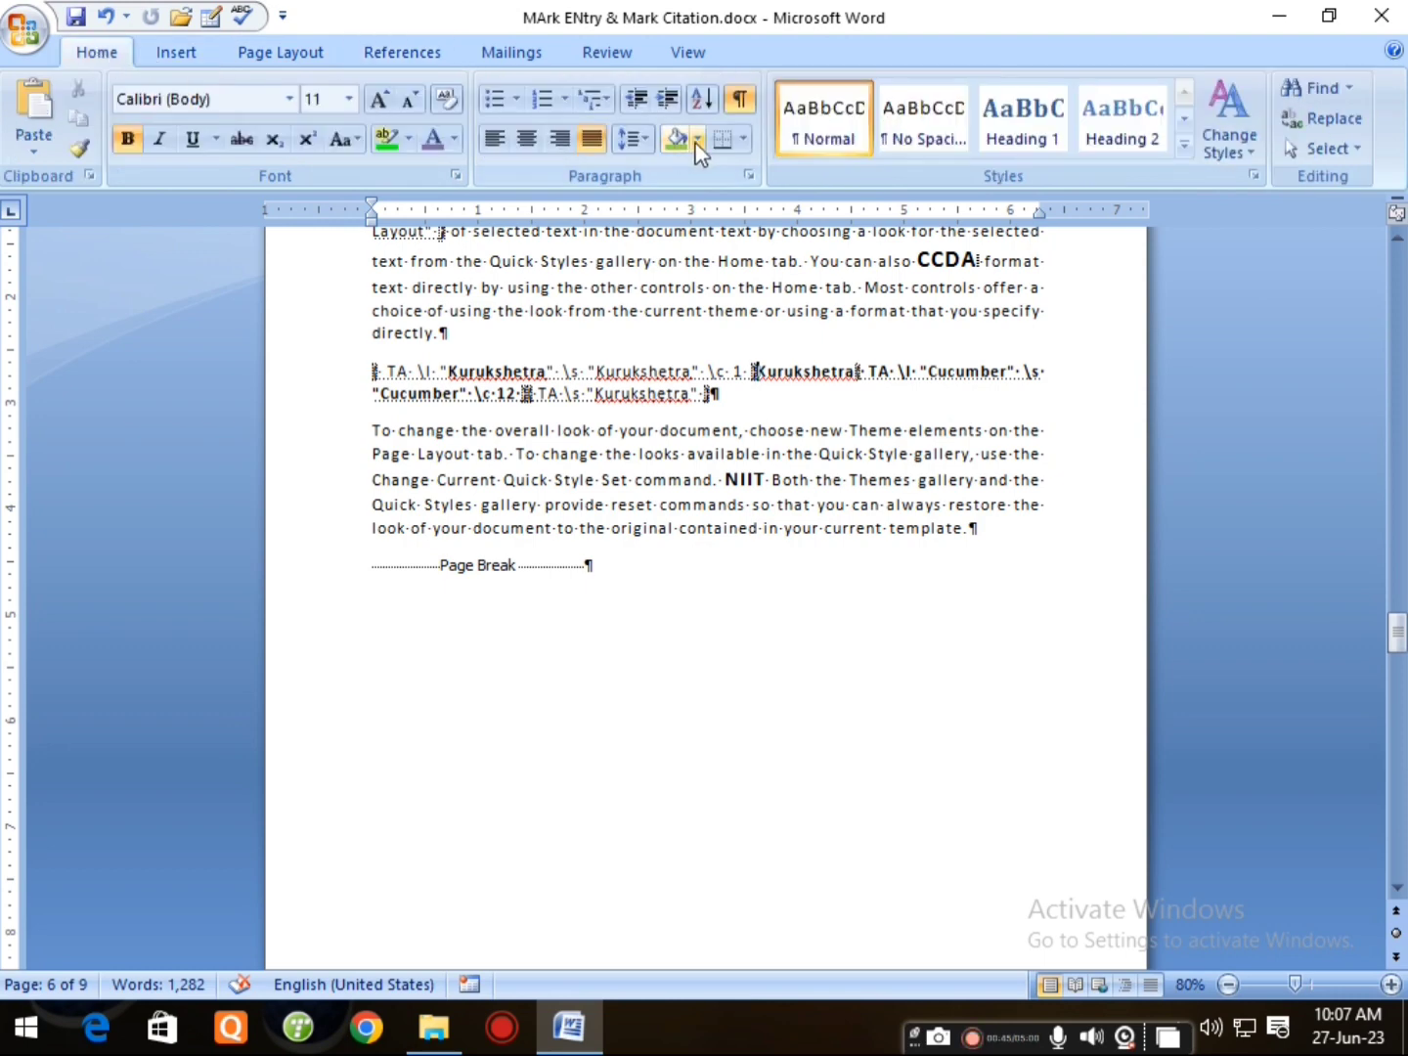
{"action": "left_click", "coordinate": [741, 98]}
{"action": "scroll", "coordinate": [523, 521], "scroll_direction": "down", "scroll_amount": 3}
{"action": "scroll", "coordinate": [523, 521], "scroll_direction": "down", "scroll_amount": 12}
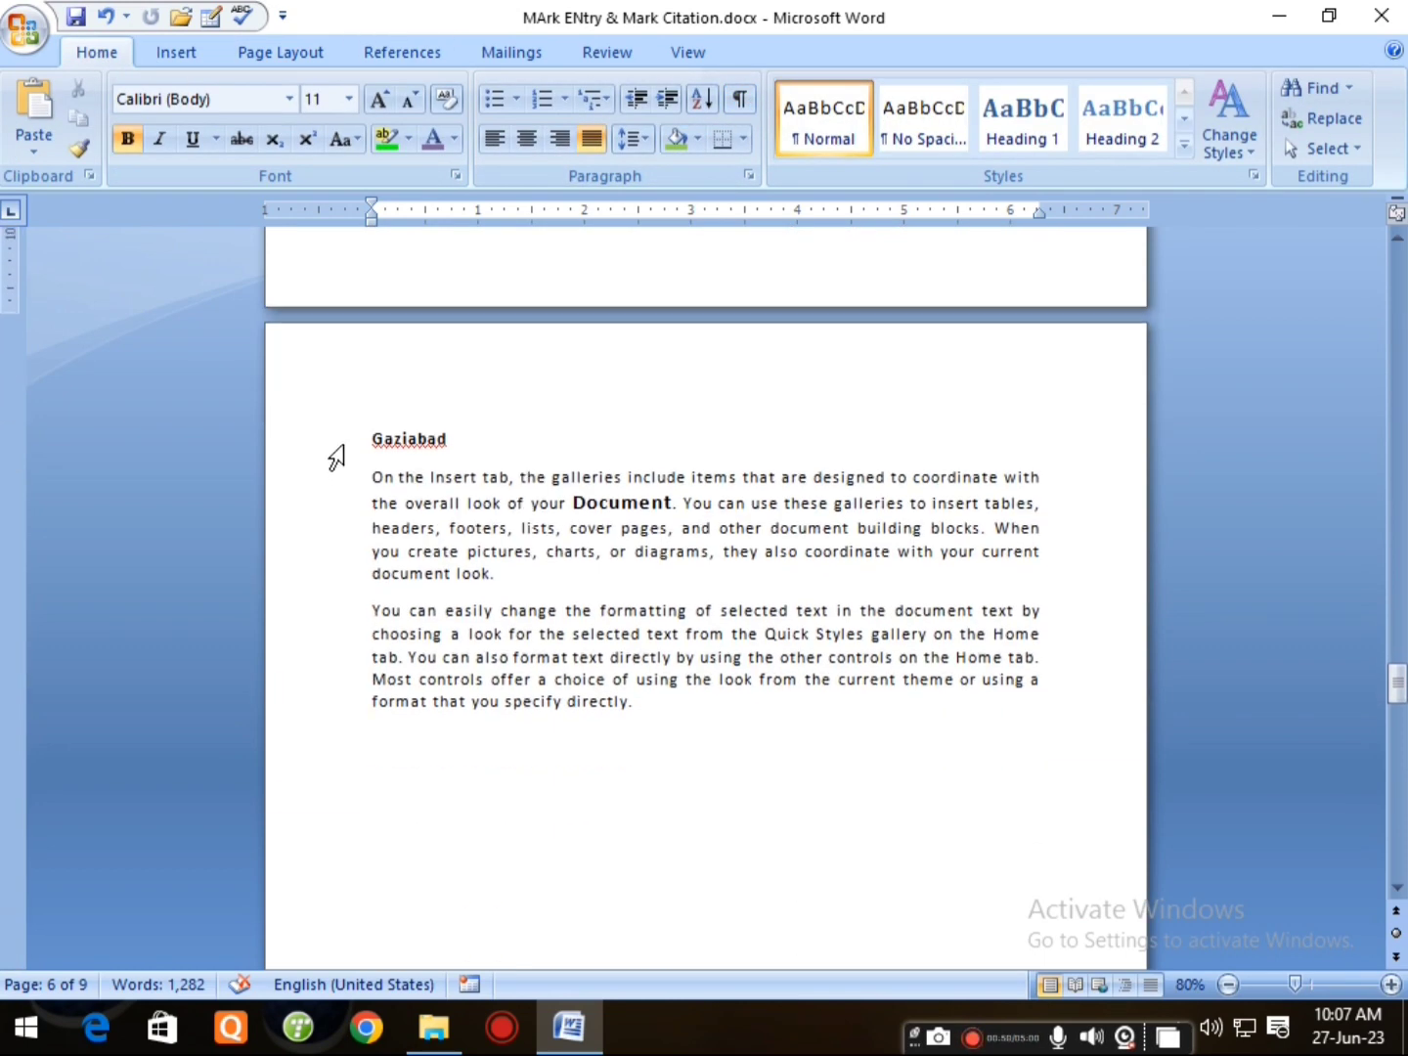
{"action": "left_click", "coordinate": [338, 448]}
{"action": "left_click", "coordinate": [392, 61]}
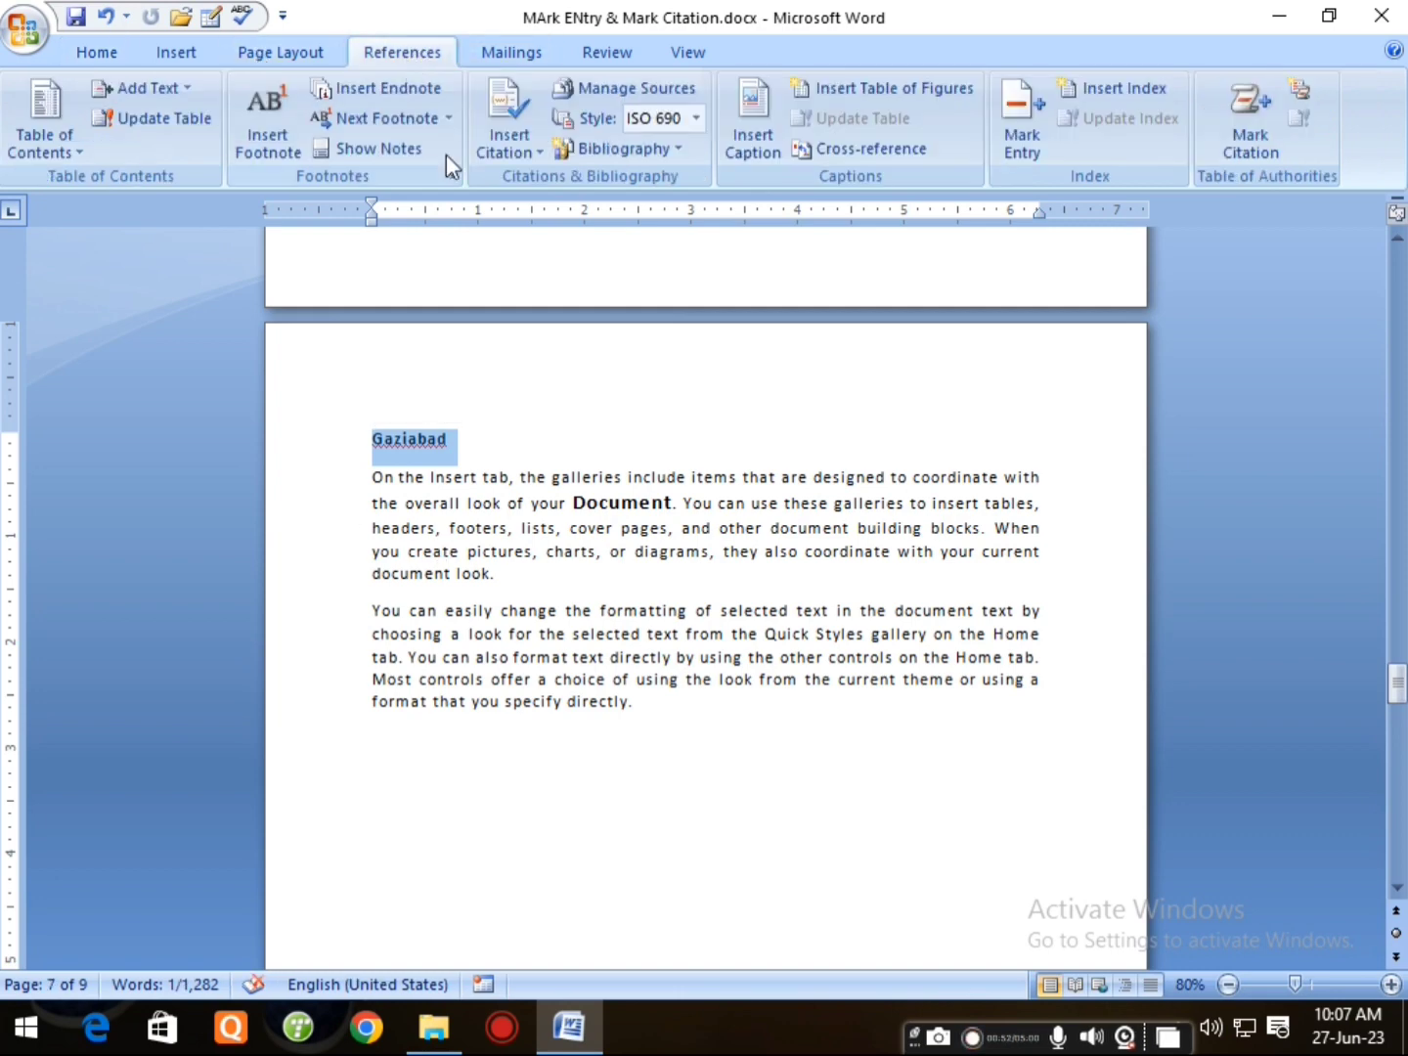
{"action": "left_click", "coordinate": [1261, 118]}
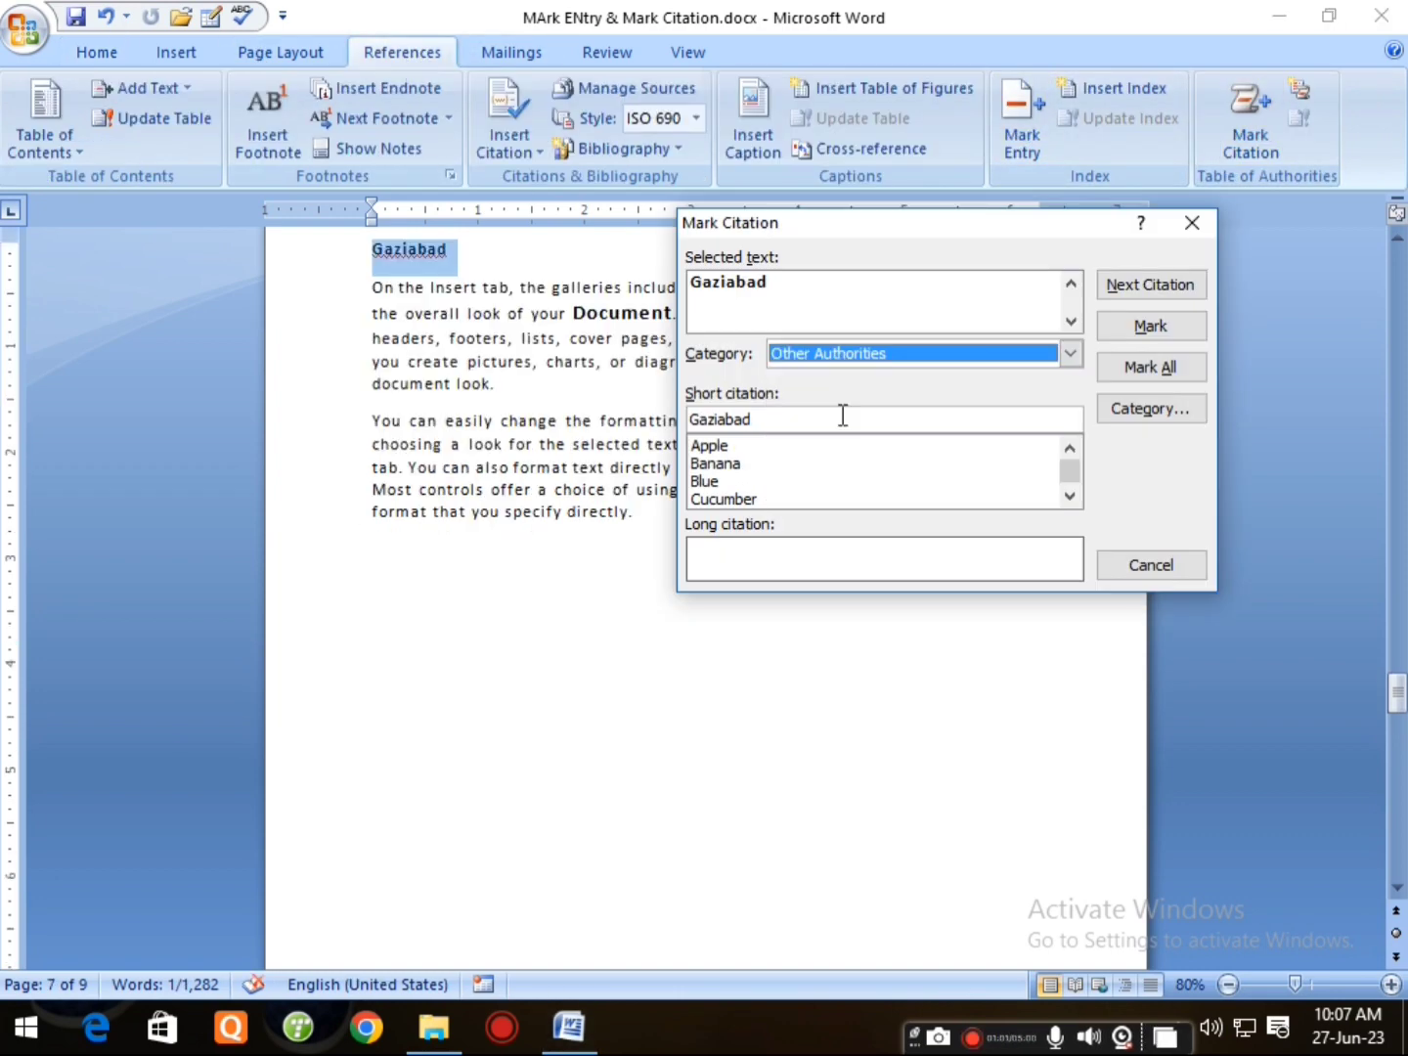
Replace the citation category name Other Authorities with Uttar Pradesh and apply the edited category list.
{"action": "left_click", "coordinate": [1137, 411]}
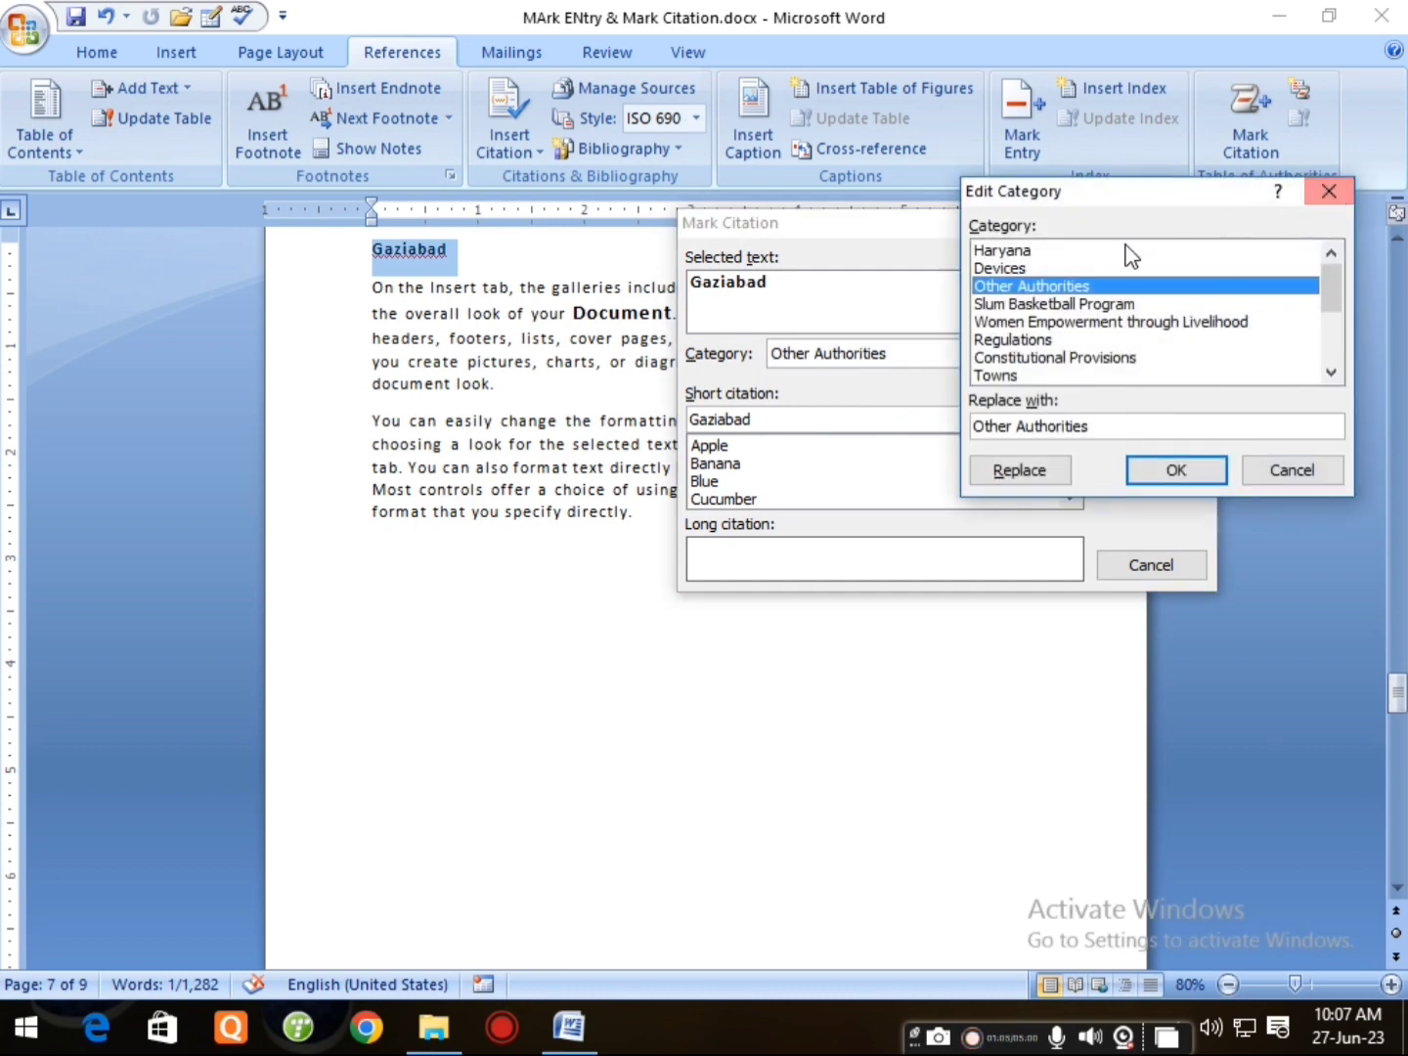
{"action": "left_click_drag", "start_coordinate": [1103, 428], "coordinate": [865, 399]}
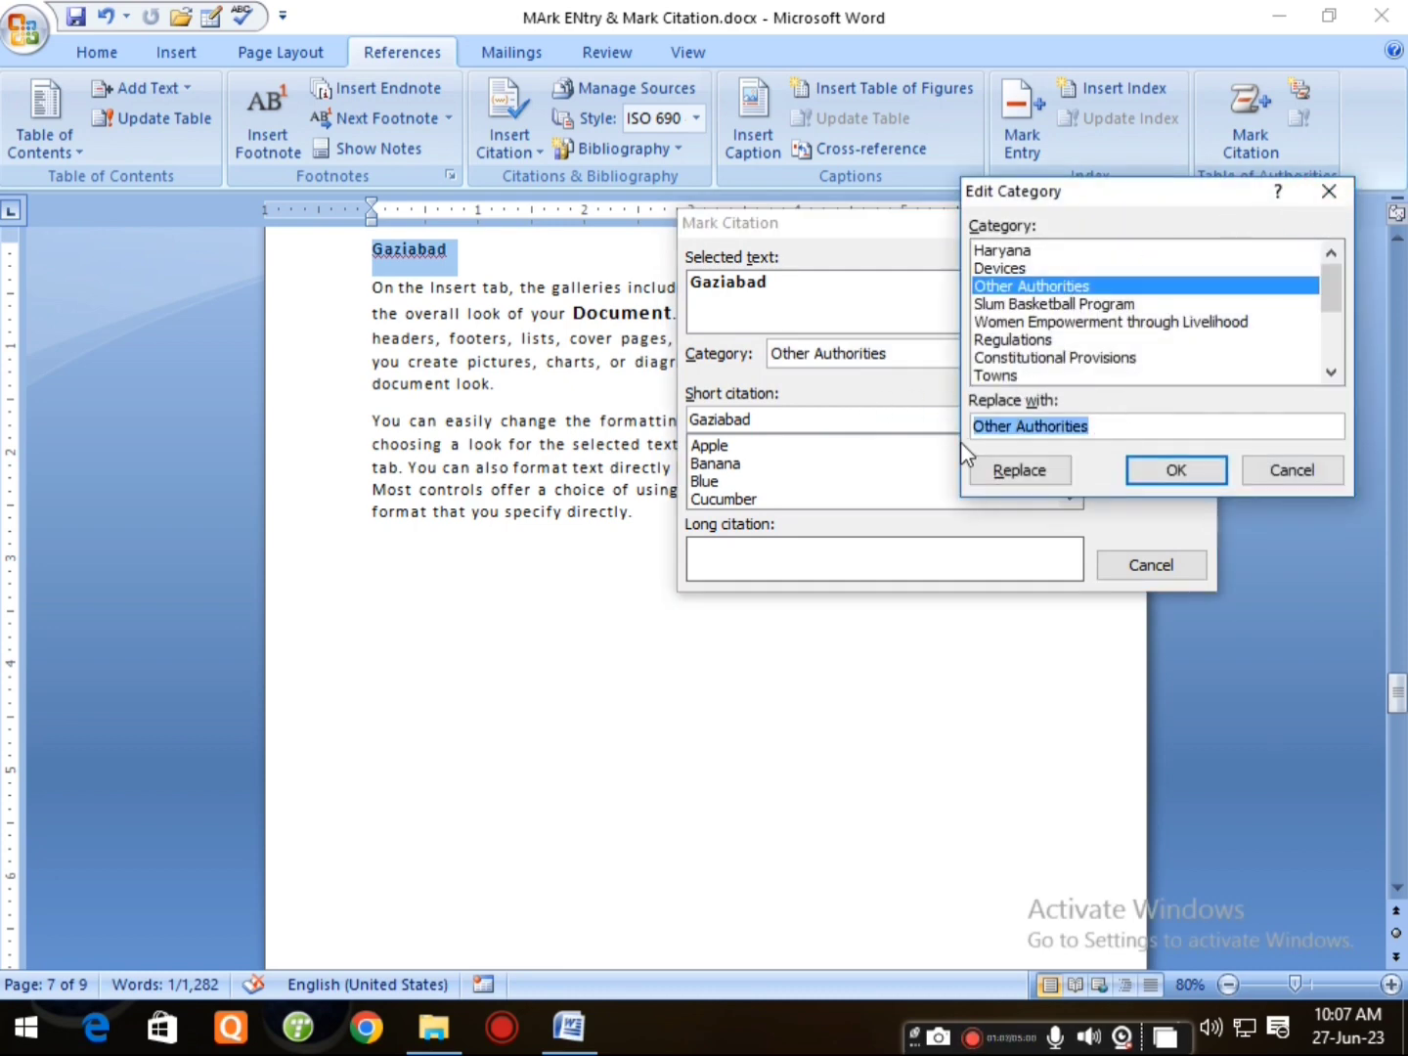
{"action": "type", "text": "Utt"}
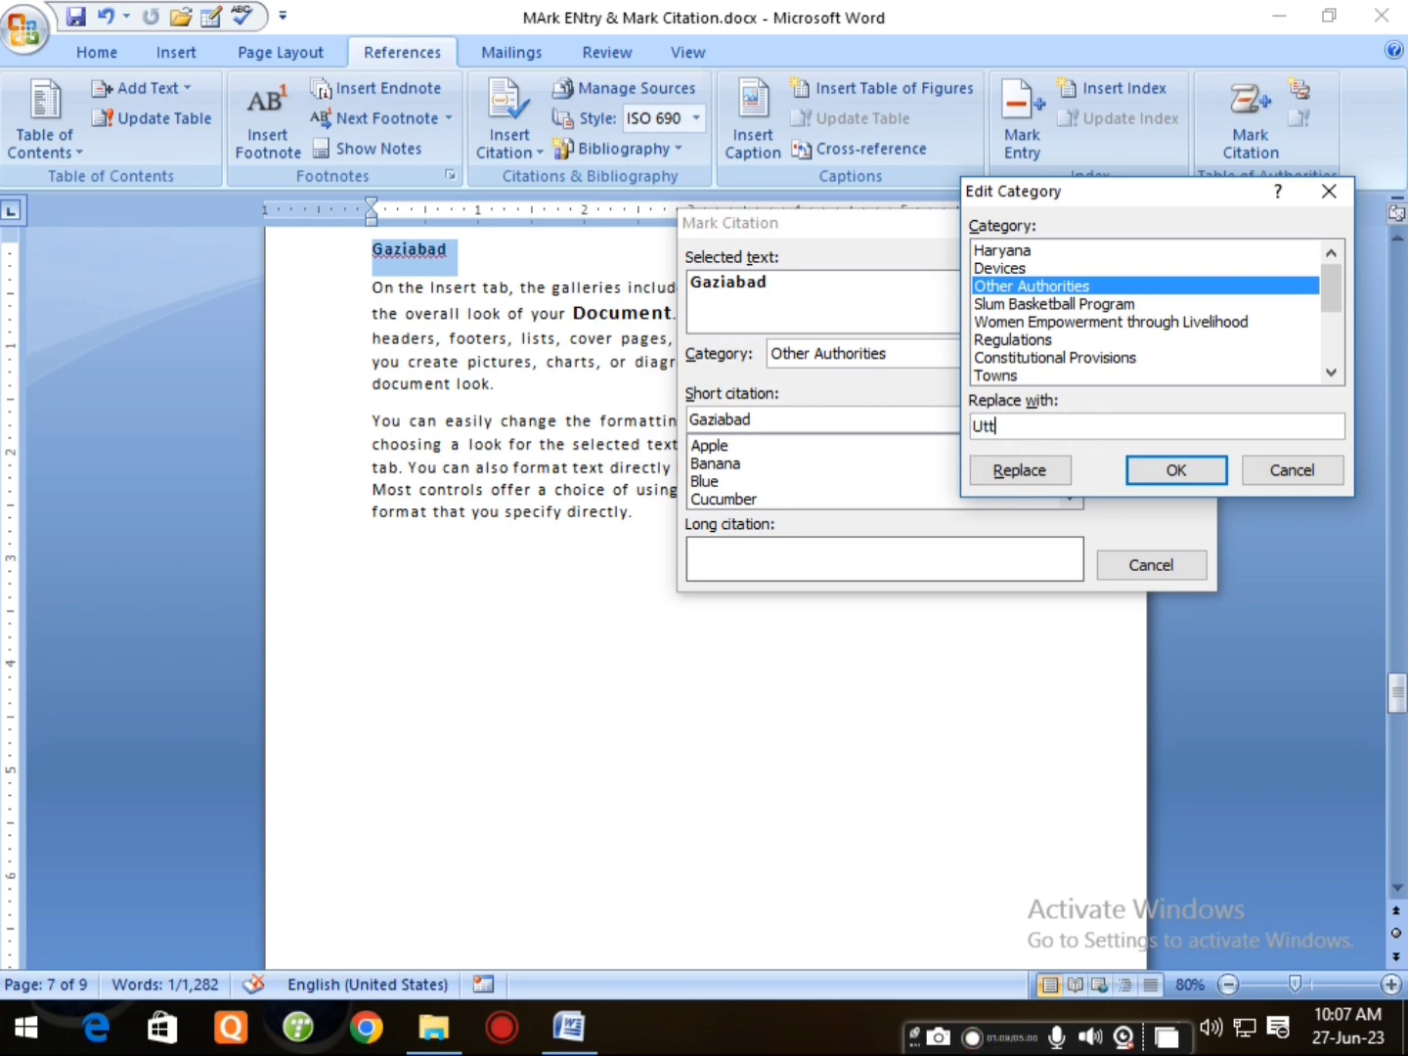
{"action": "type", "text": "ar Pr"}
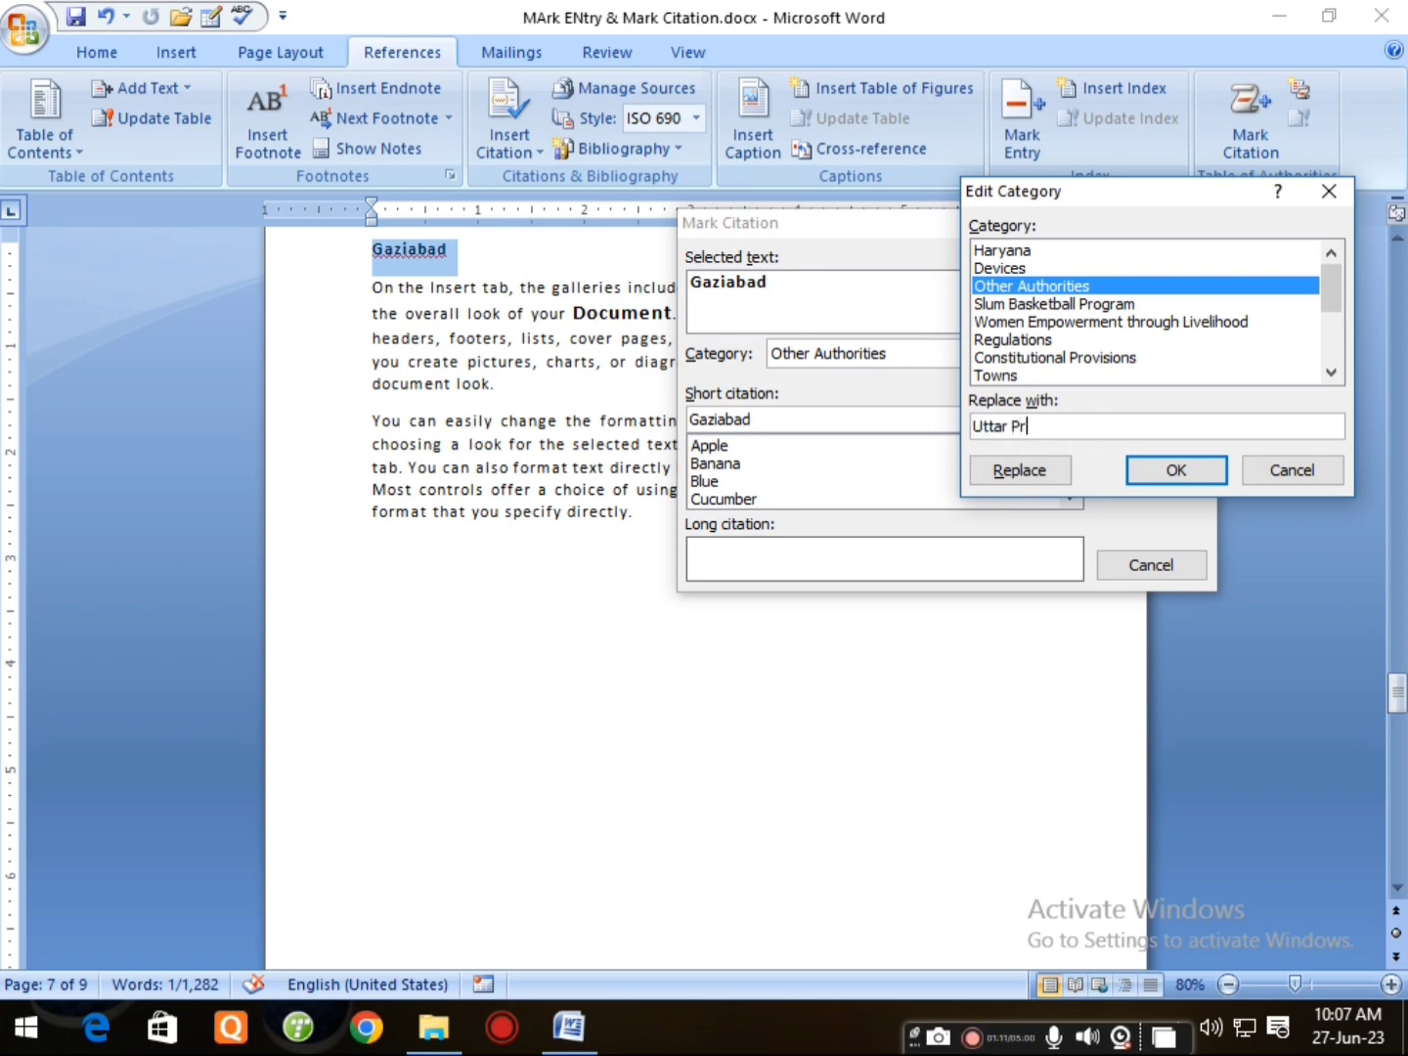
{"action": "type", "text": "adesh"}
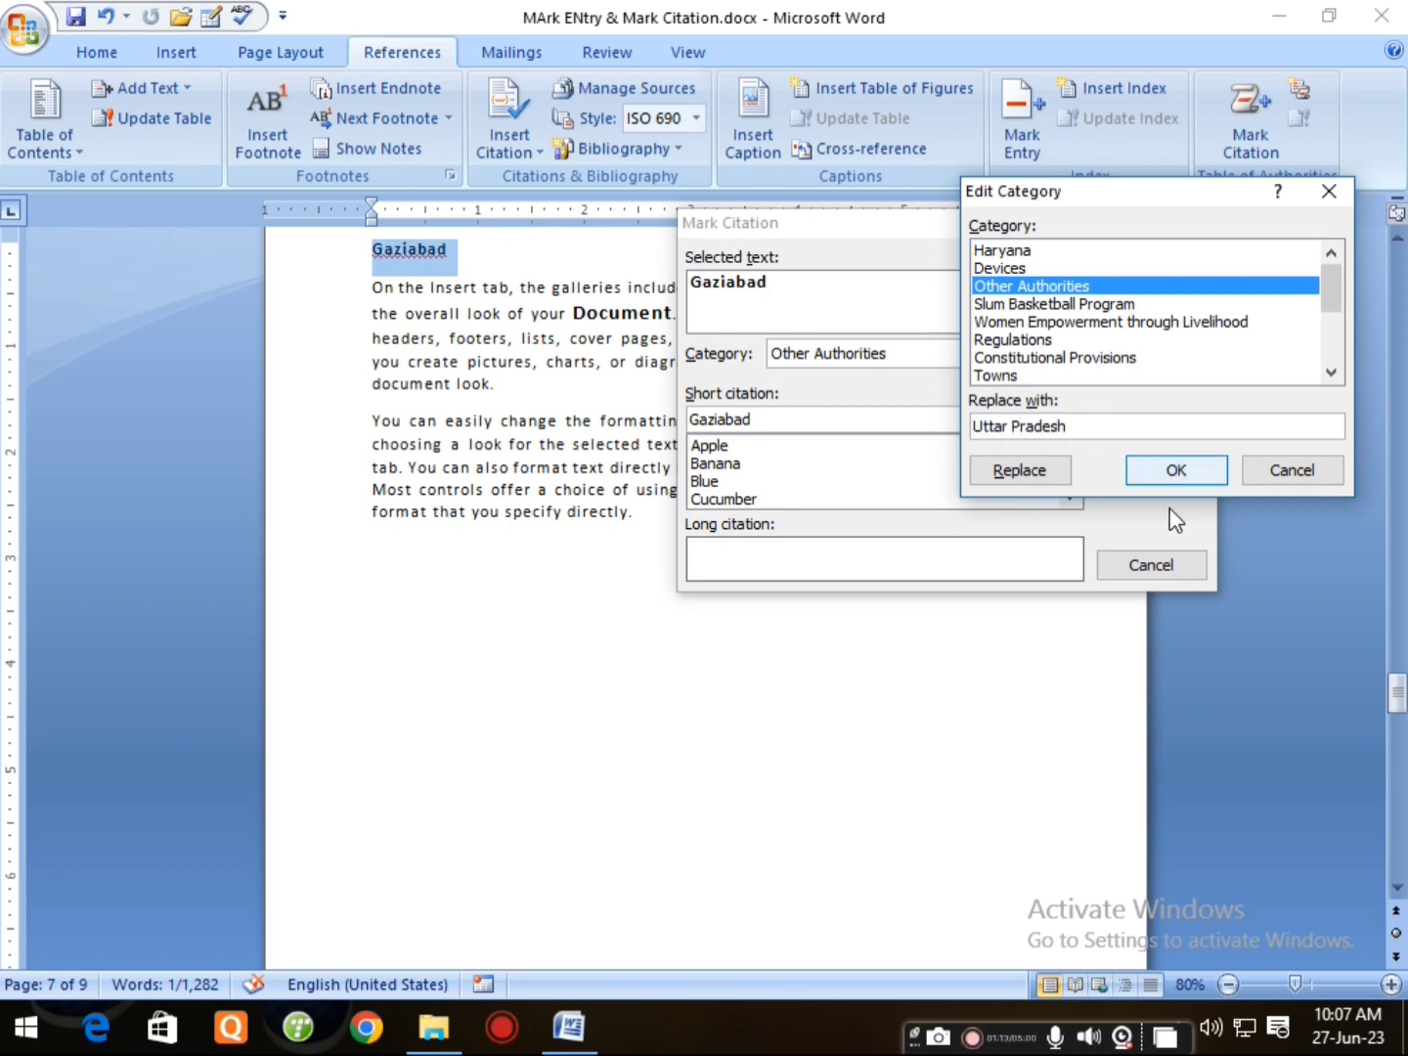
{"action": "left_click", "coordinate": [1016, 466]}
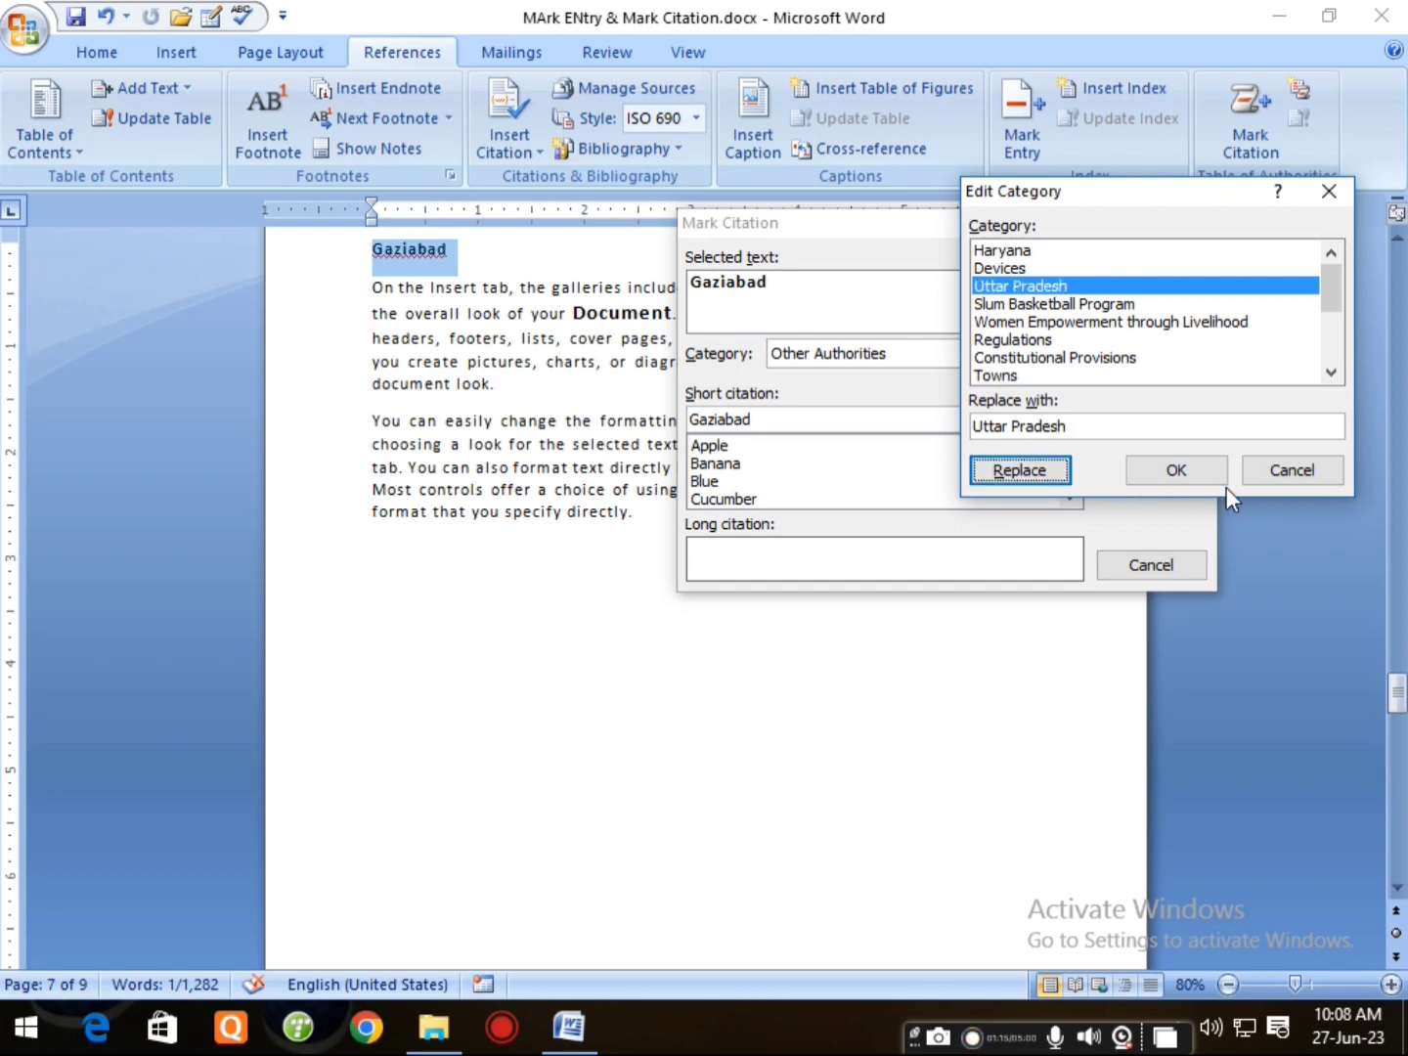
{"action": "left_click", "coordinate": [1173, 472]}
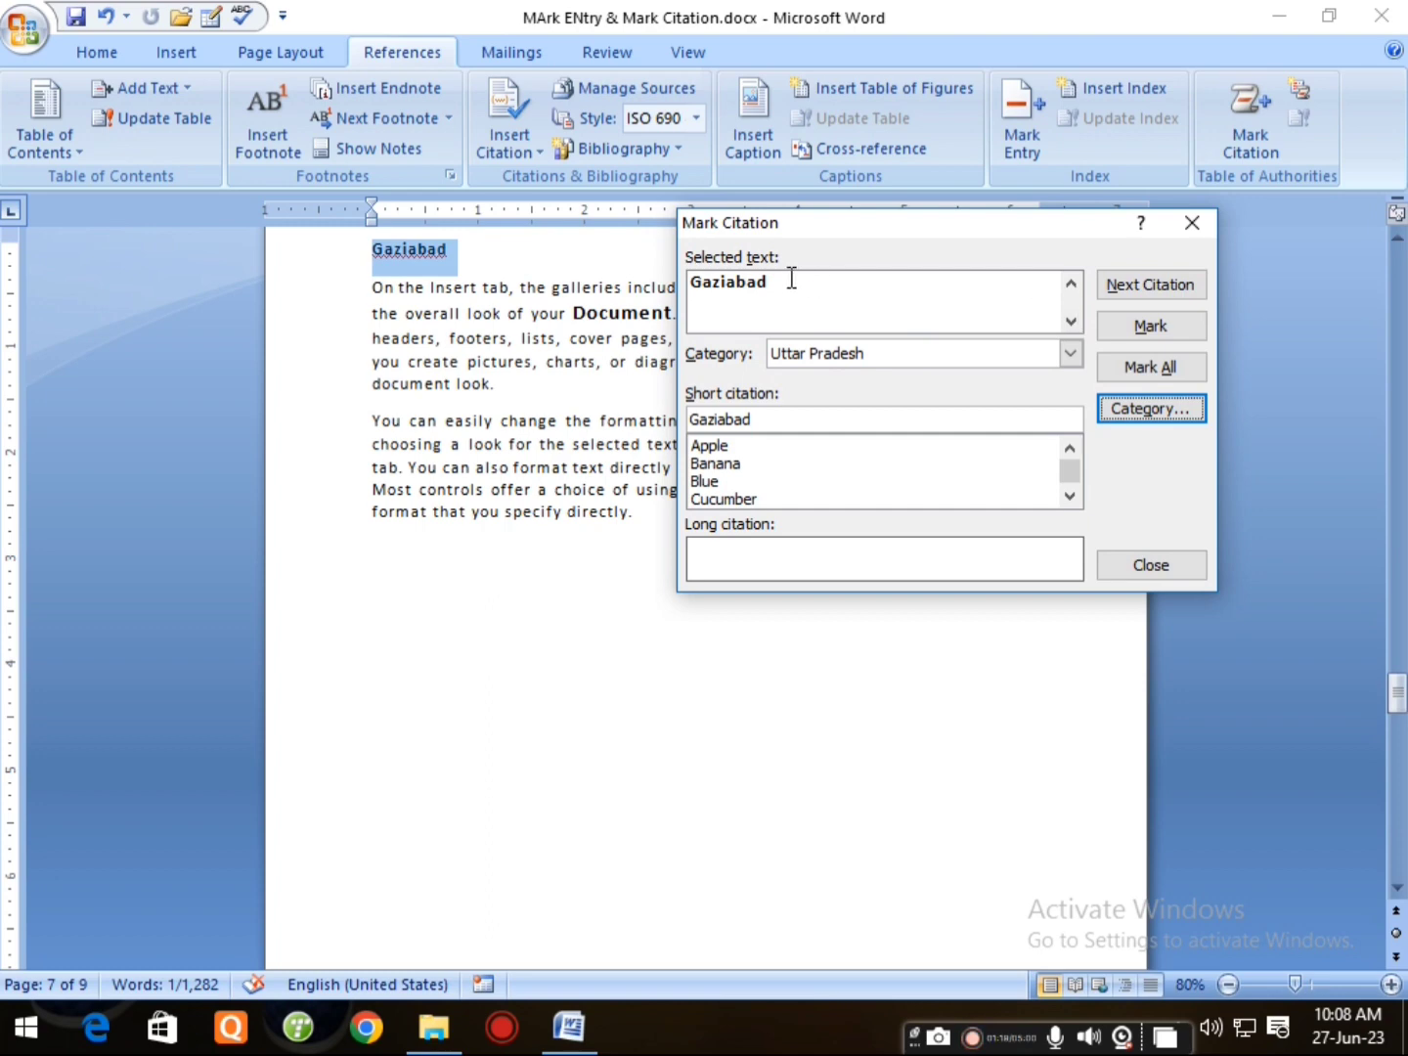
Mark the Gaziabad heading as an Uttar Pradesh citation and hide the formatting marks.
{"action": "left_click", "coordinate": [1172, 334]}
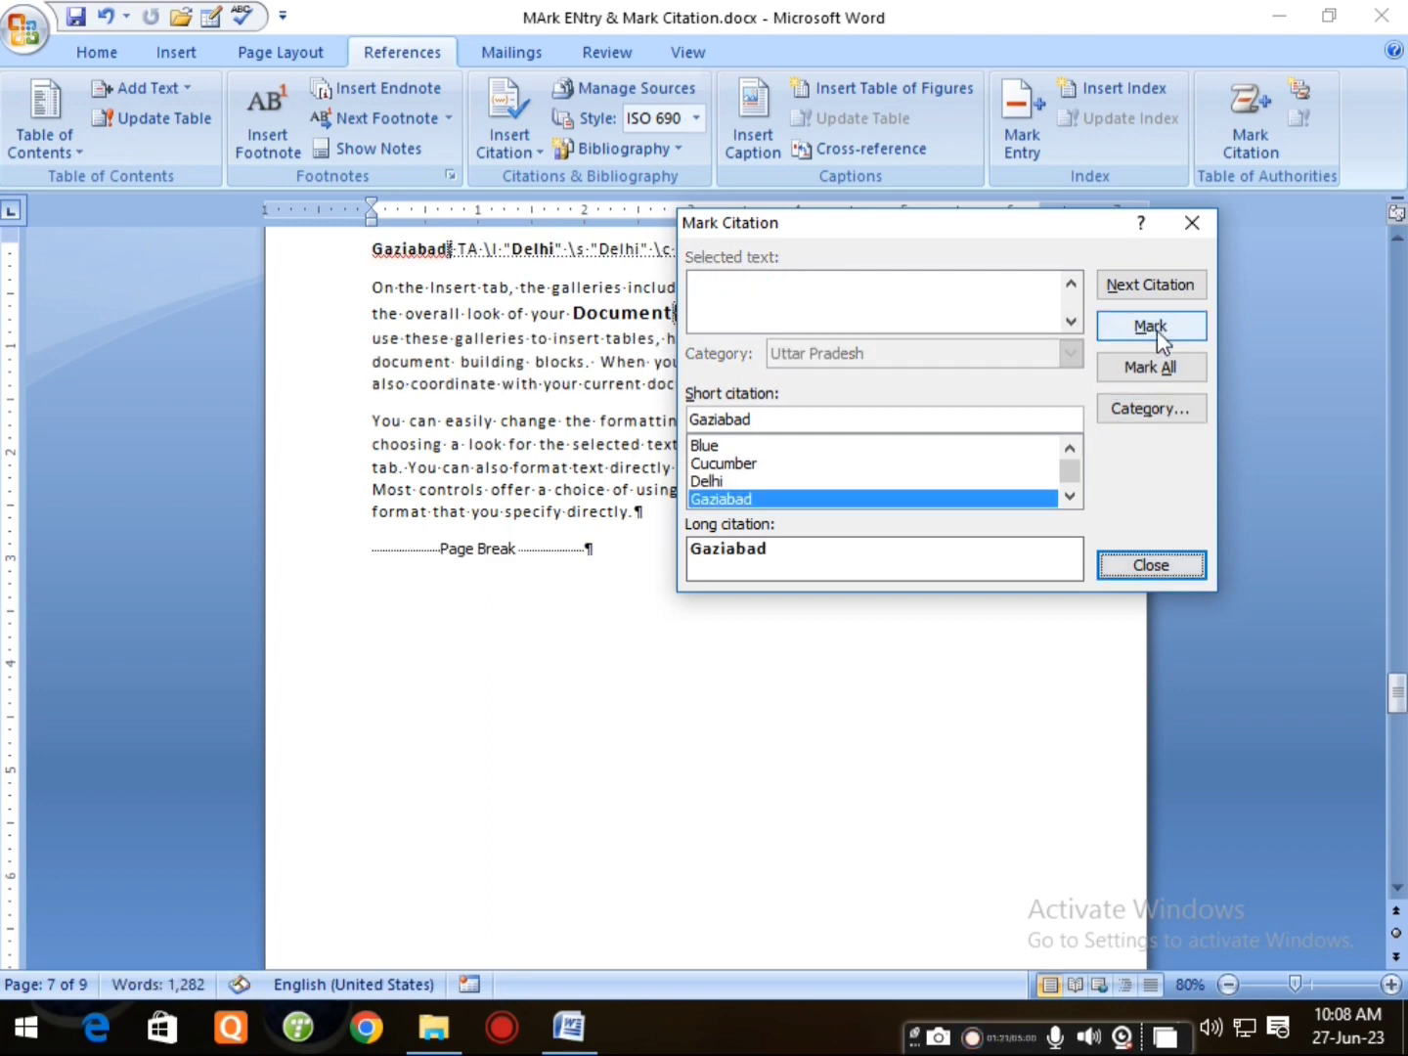
{"action": "left_click", "coordinate": [1167, 568]}
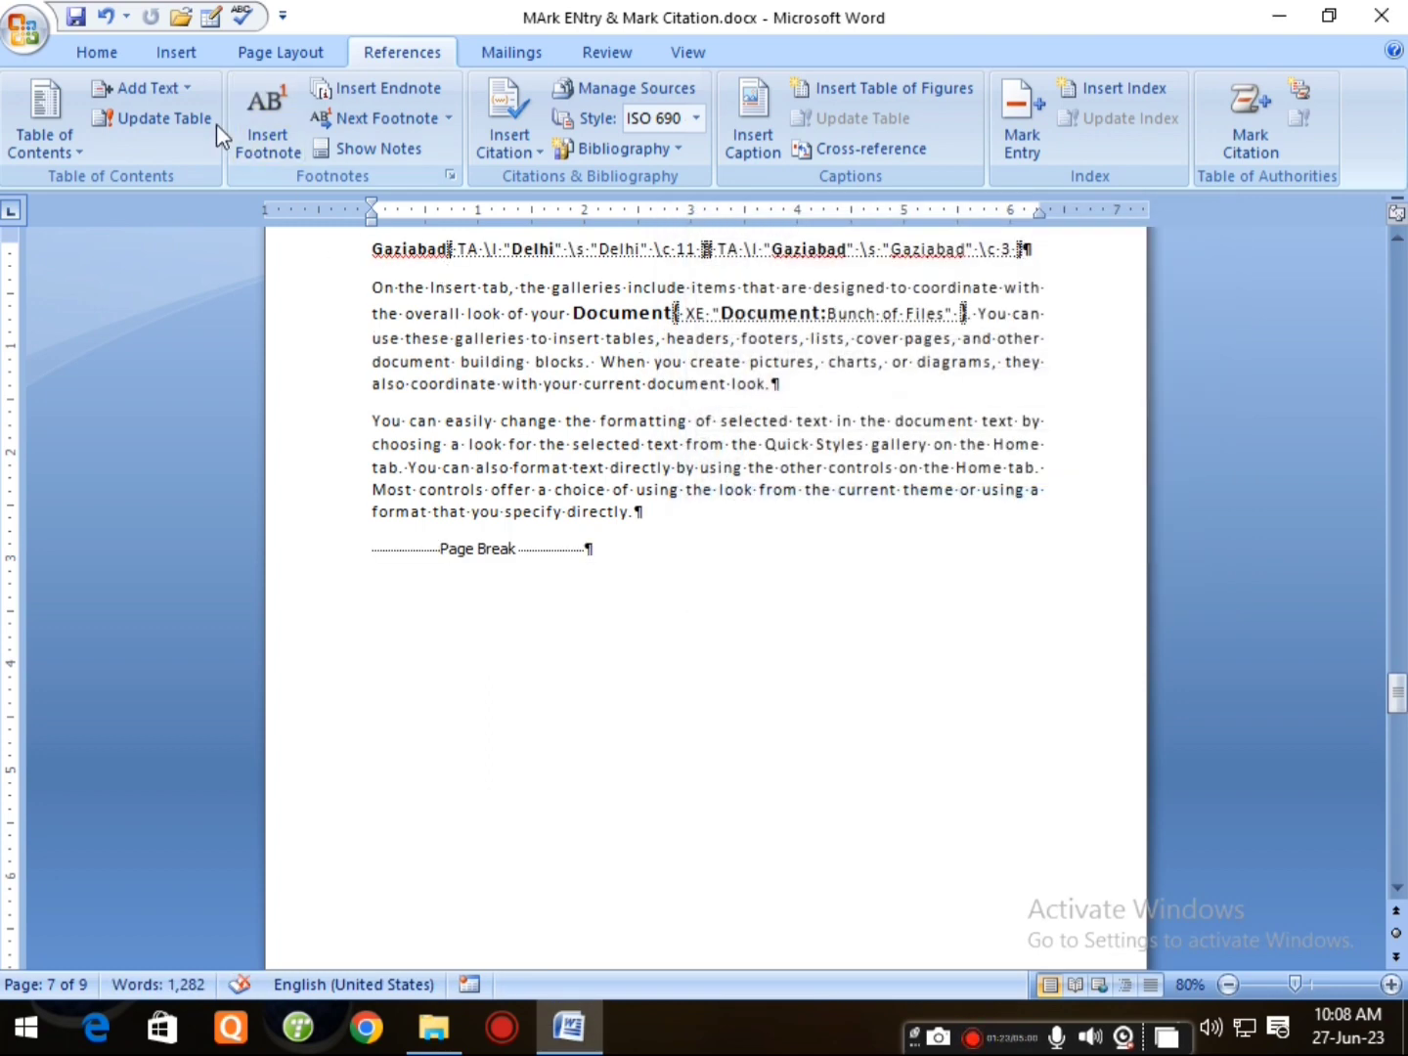
{"action": "left_click", "coordinate": [97, 51]}
{"action": "left_click", "coordinate": [744, 100]}
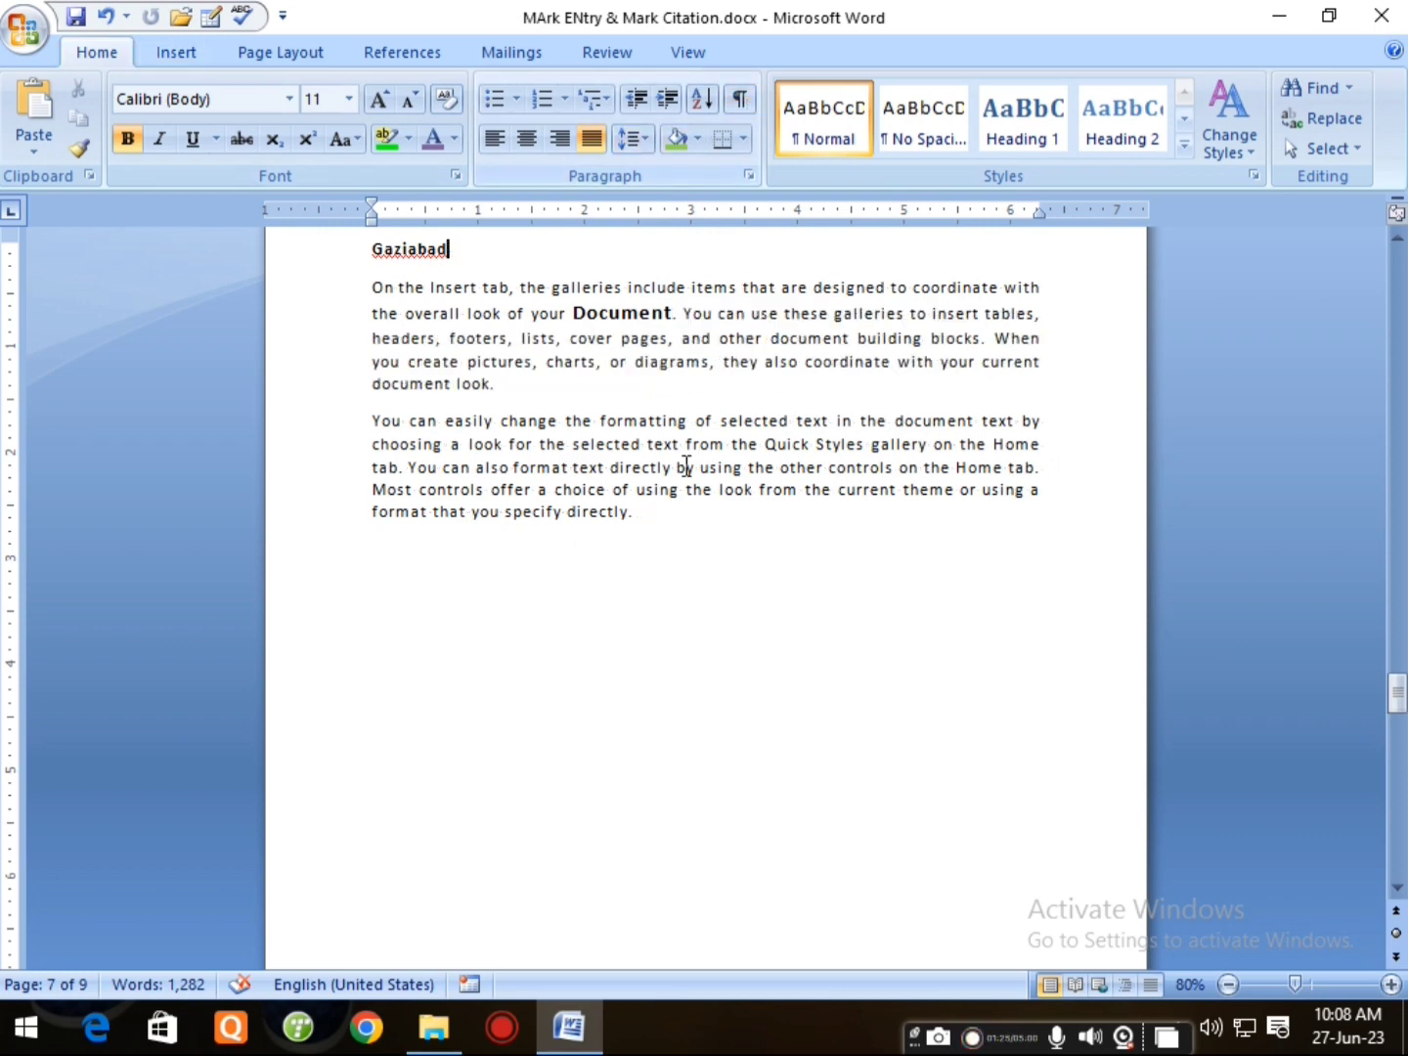
Mark the Gurugram heading as a citation in the Haryana category and hide the formatting marks.
{"action": "scroll", "coordinate": [686, 696], "scroll_direction": "down", "scroll_amount": 2}
{"action": "scroll", "coordinate": [638, 603], "scroll_direction": "down", "scroll_amount": 10}
{"action": "triple_click", "coordinate": [411, 529]}
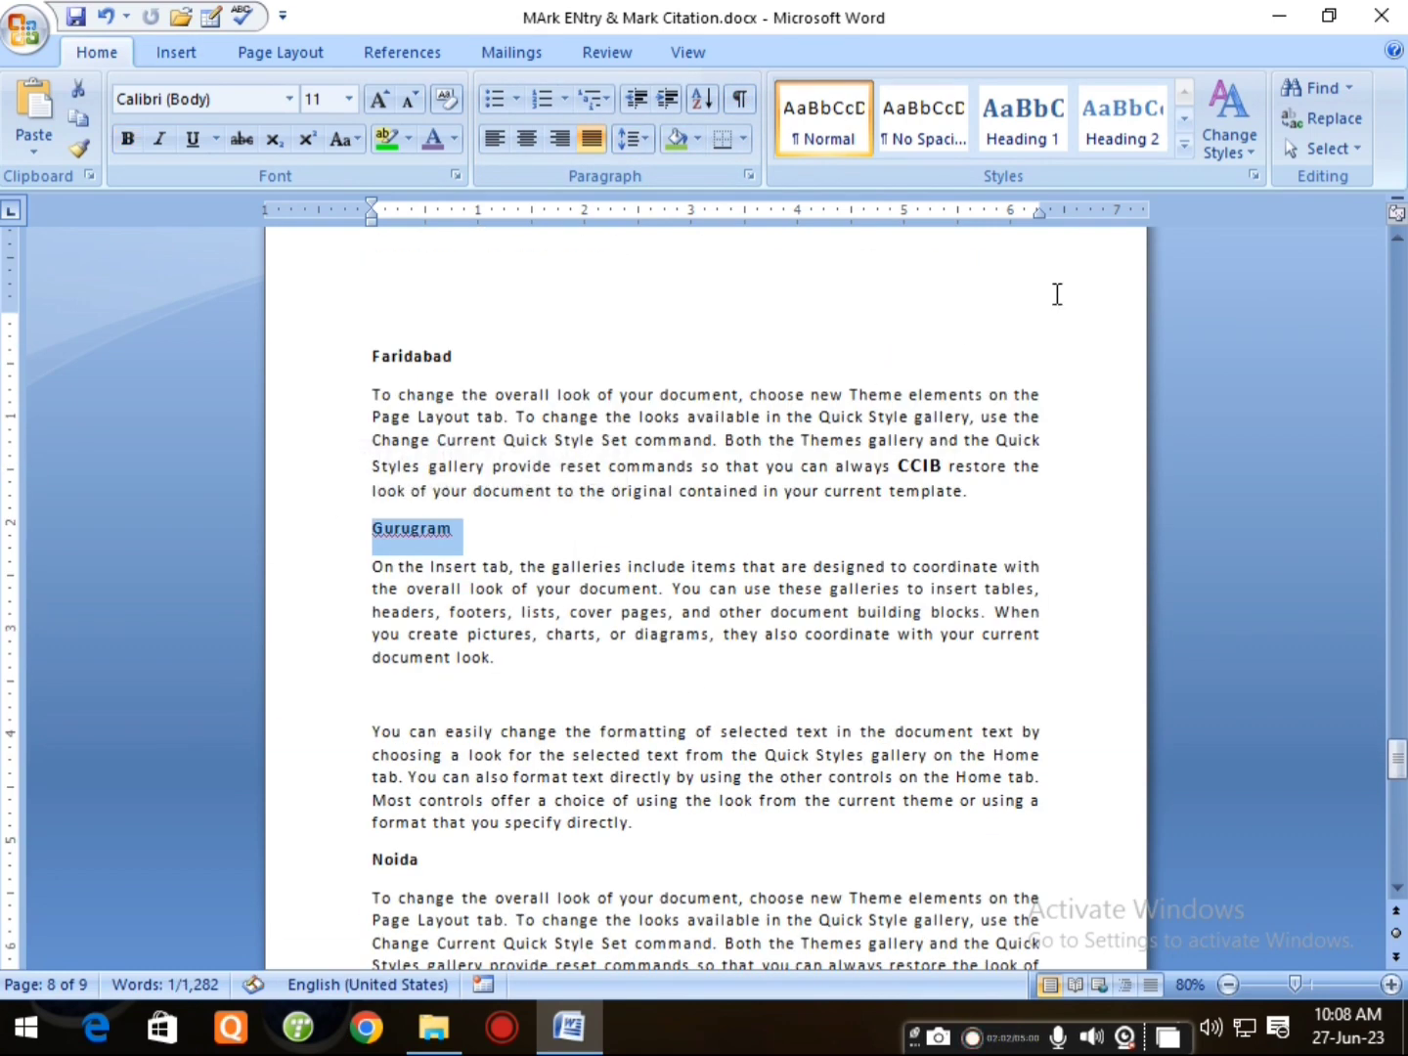
{"action": "left_click", "coordinate": [402, 53]}
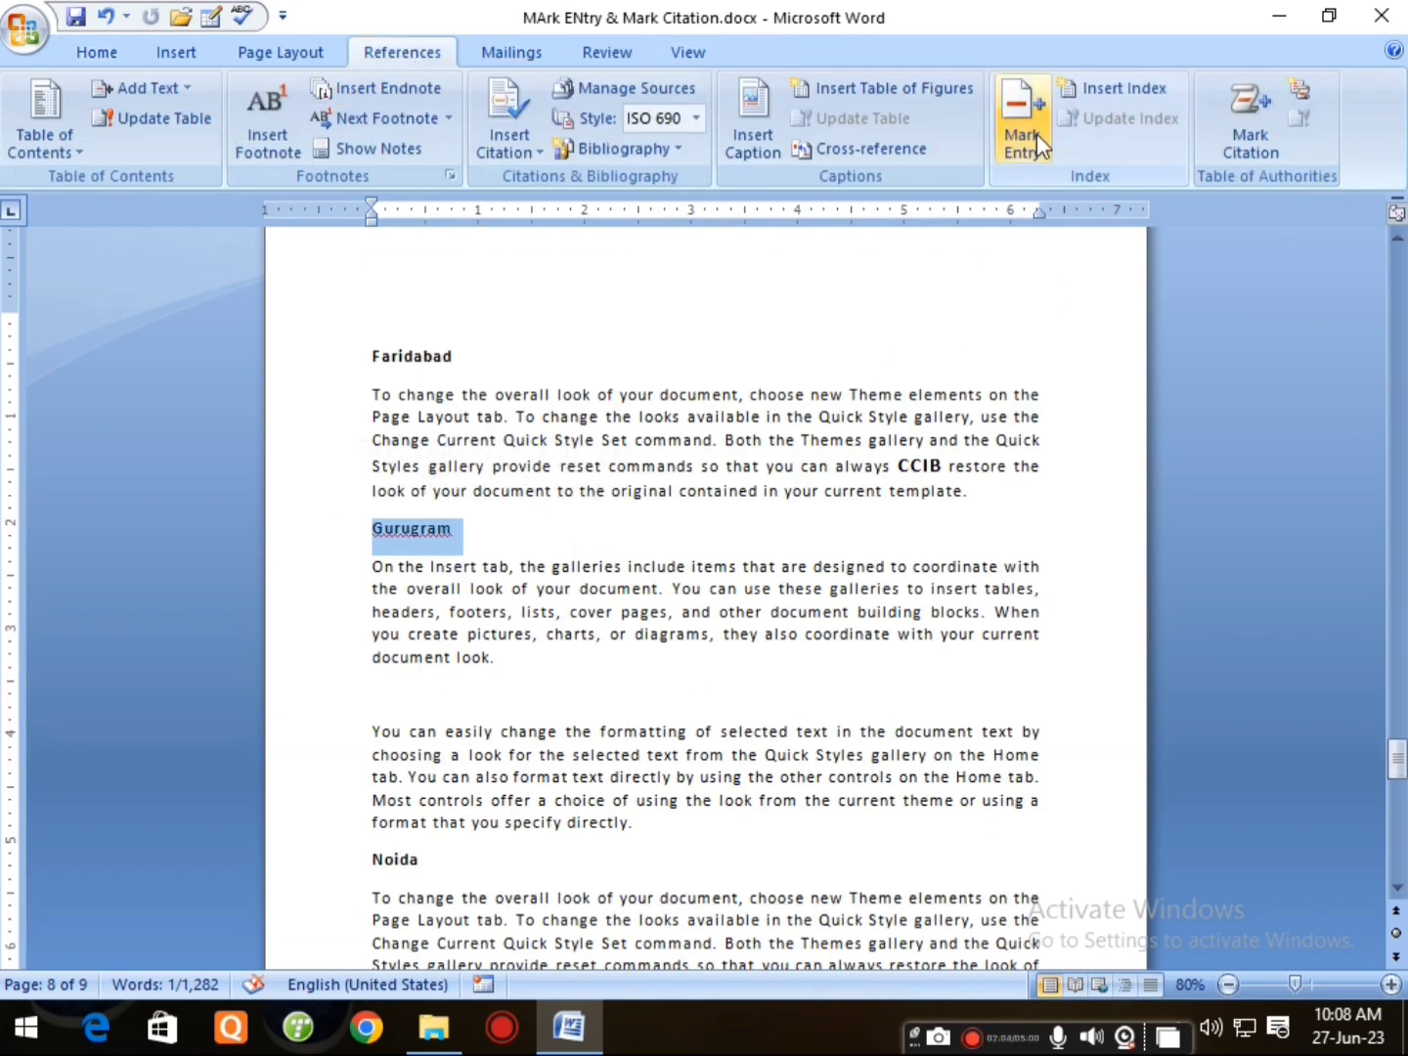
{"action": "left_click", "coordinate": [1233, 145]}
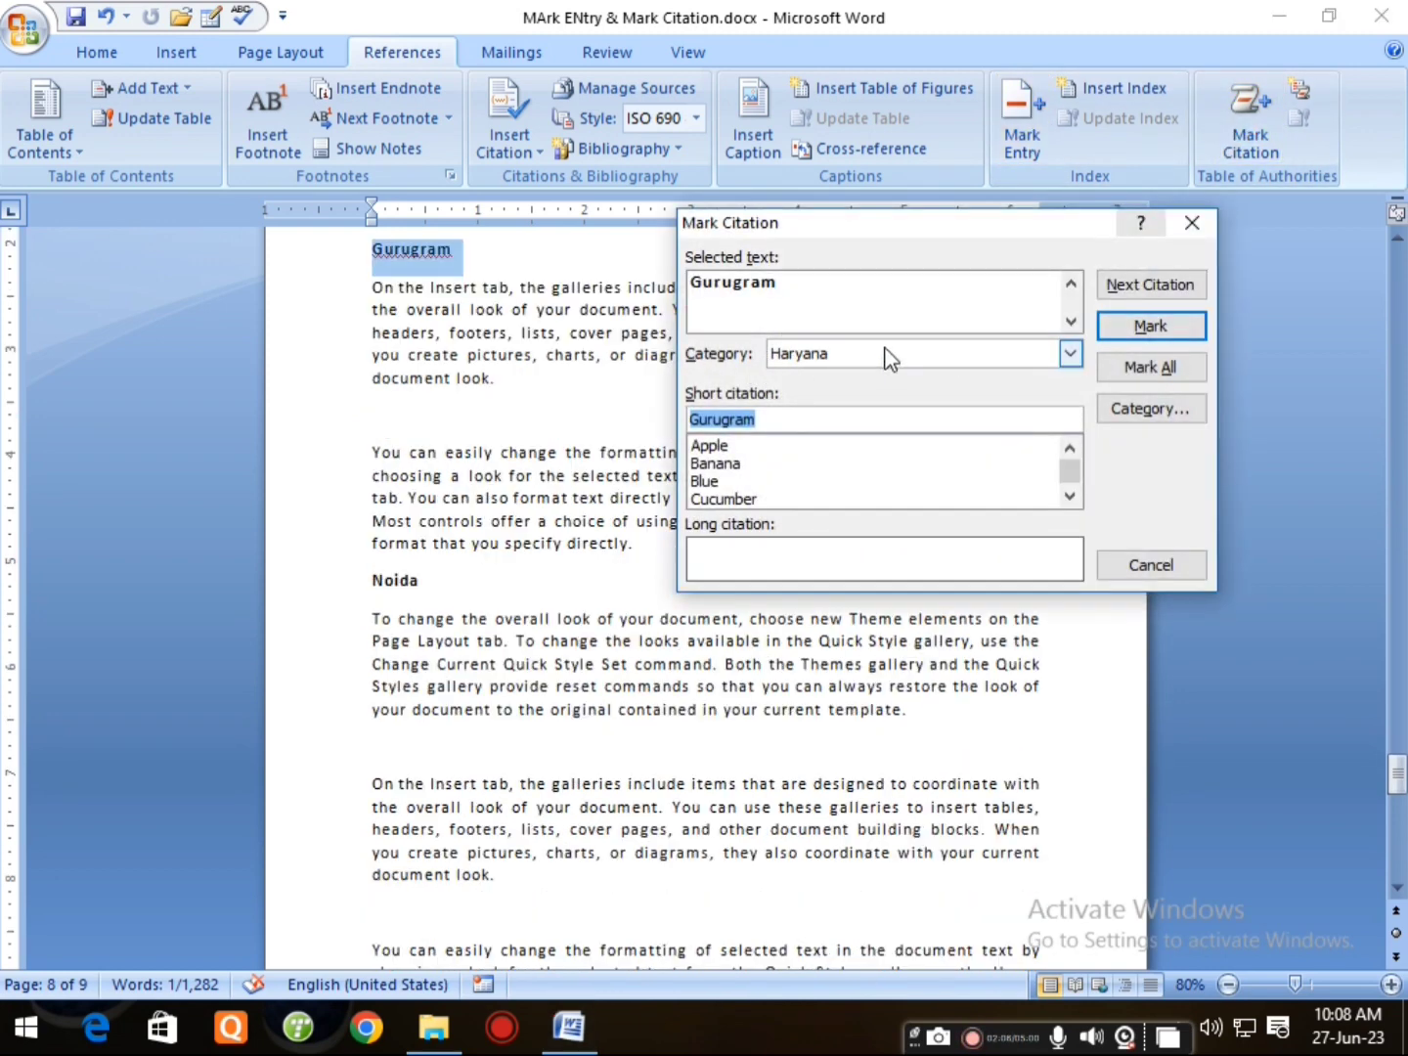
{"action": "left_click", "coordinate": [1127, 323]}
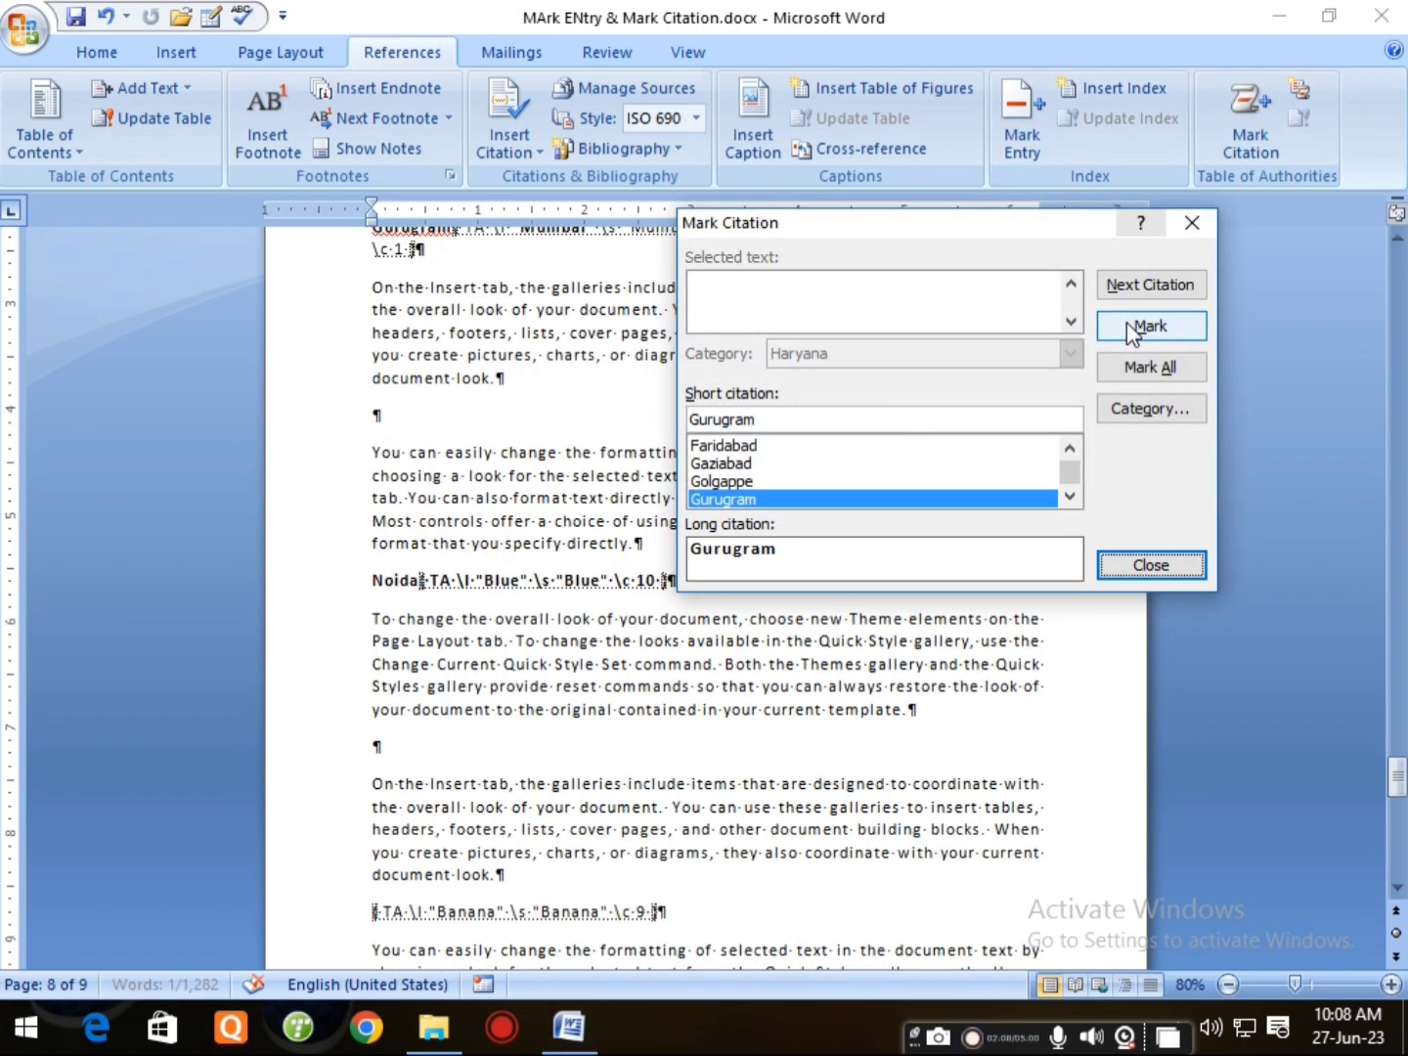
{"action": "left_click", "coordinate": [1129, 576]}
{"action": "scroll", "coordinate": [455, 408], "scroll_direction": "up", "scroll_amount": 2}
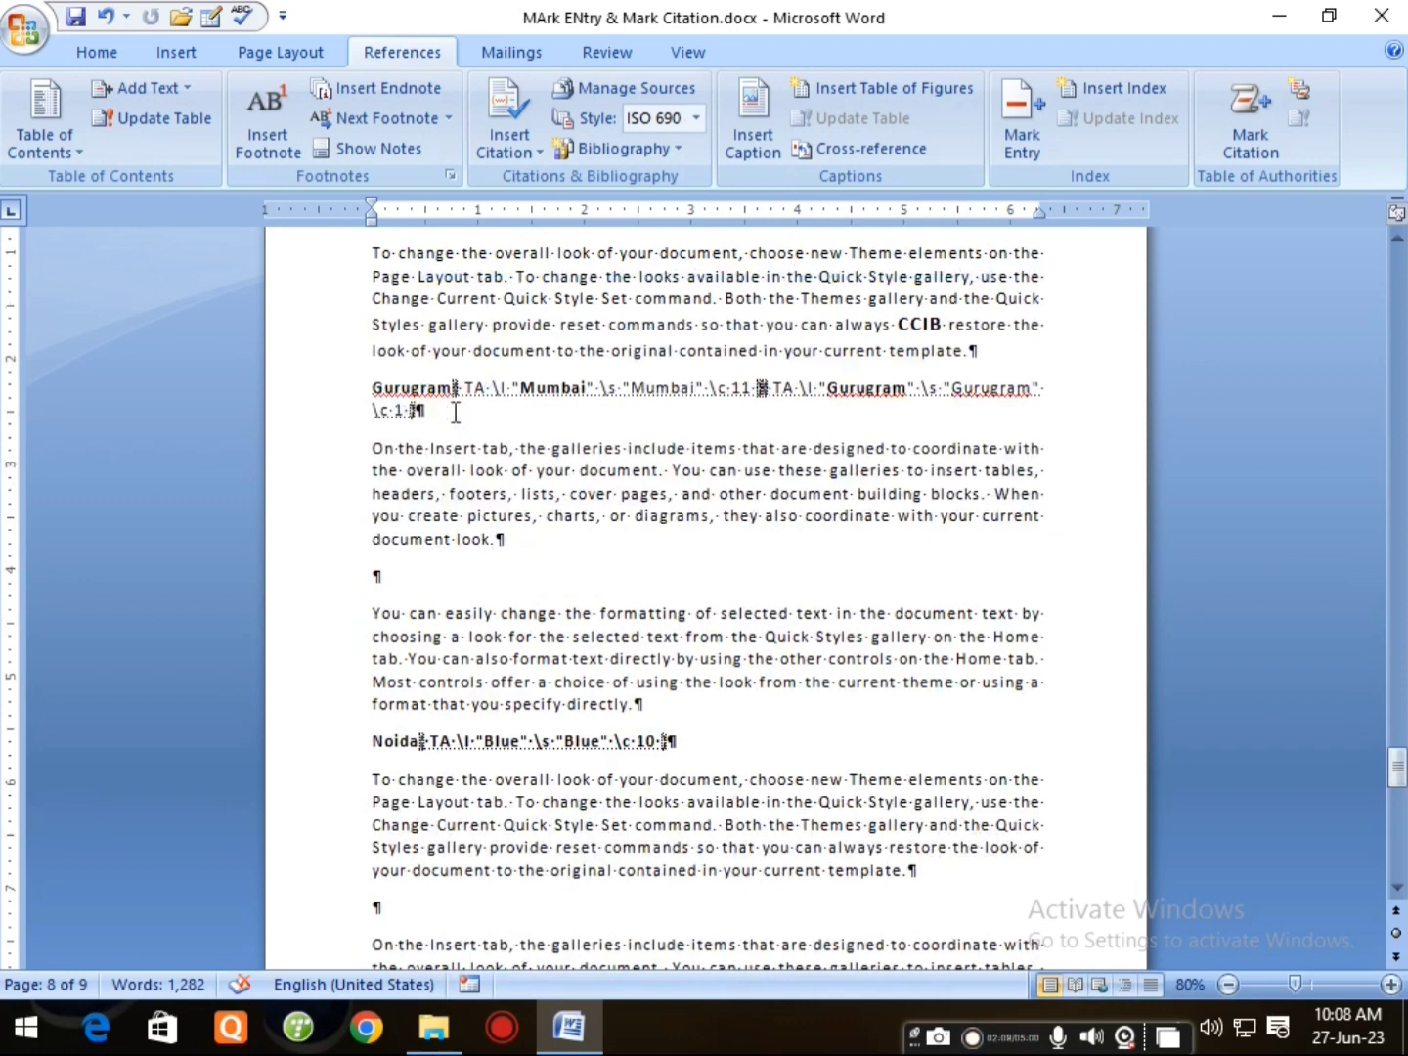
{"action": "left_click", "coordinate": [94, 53]}
{"action": "left_click", "coordinate": [739, 98]}
Open Mark Citation for the Noida heading and assign it the Uttar Pradesh category.
{"action": "scroll", "coordinate": [666, 488], "scroll_direction": "down", "scroll_amount": 2}
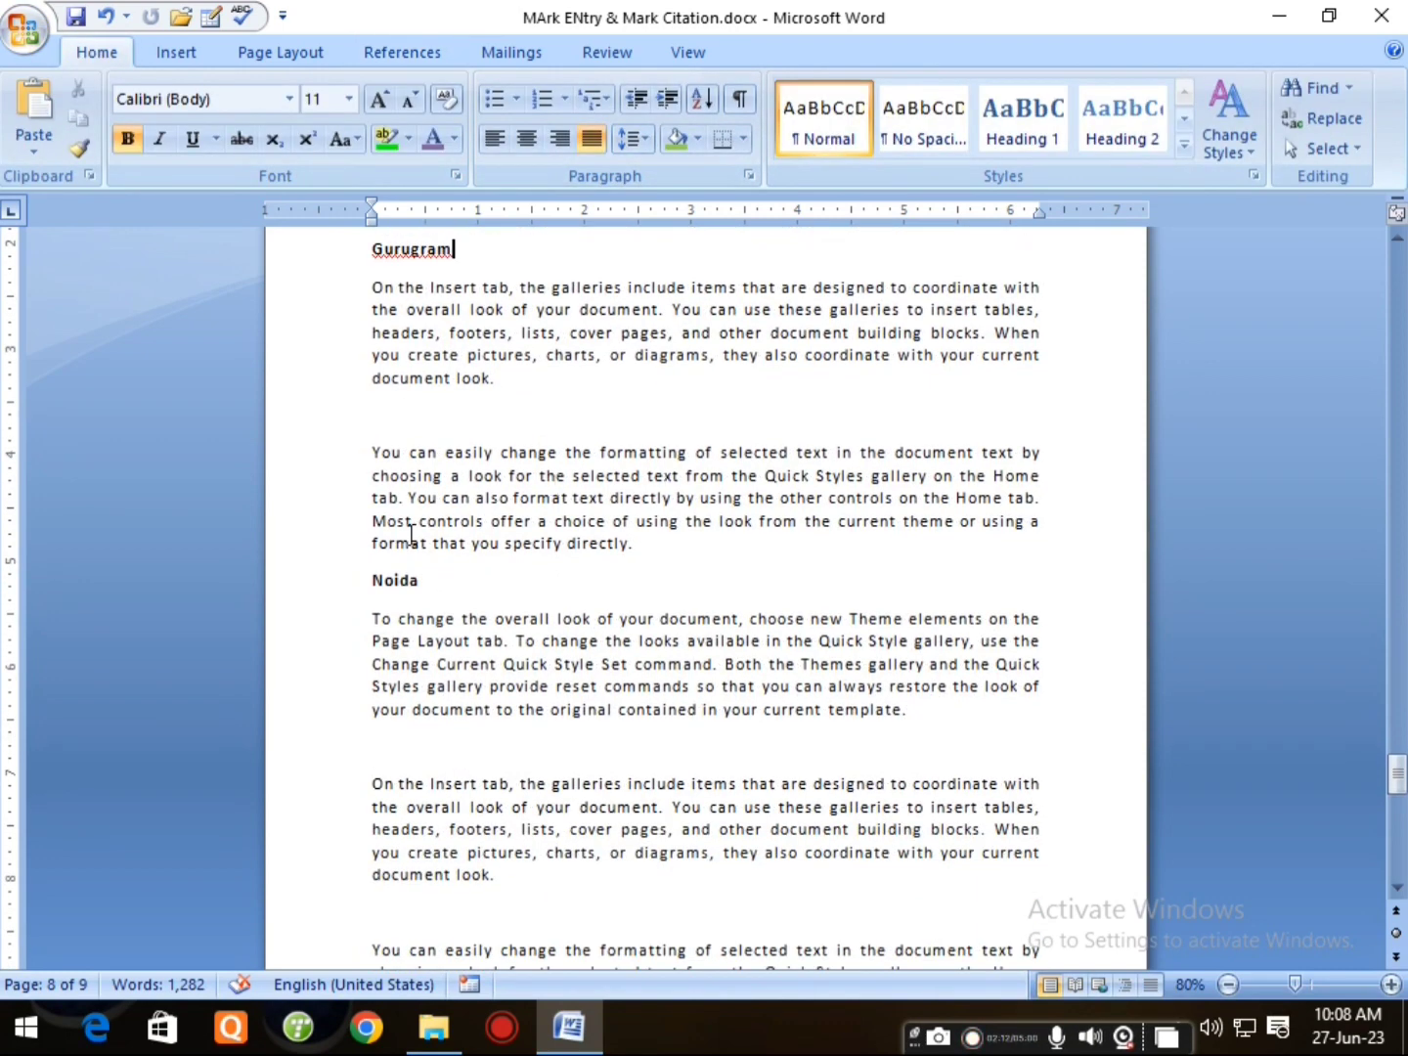
{"action": "left_click", "coordinate": [329, 595]}
{"action": "left_click", "coordinate": [402, 52]}
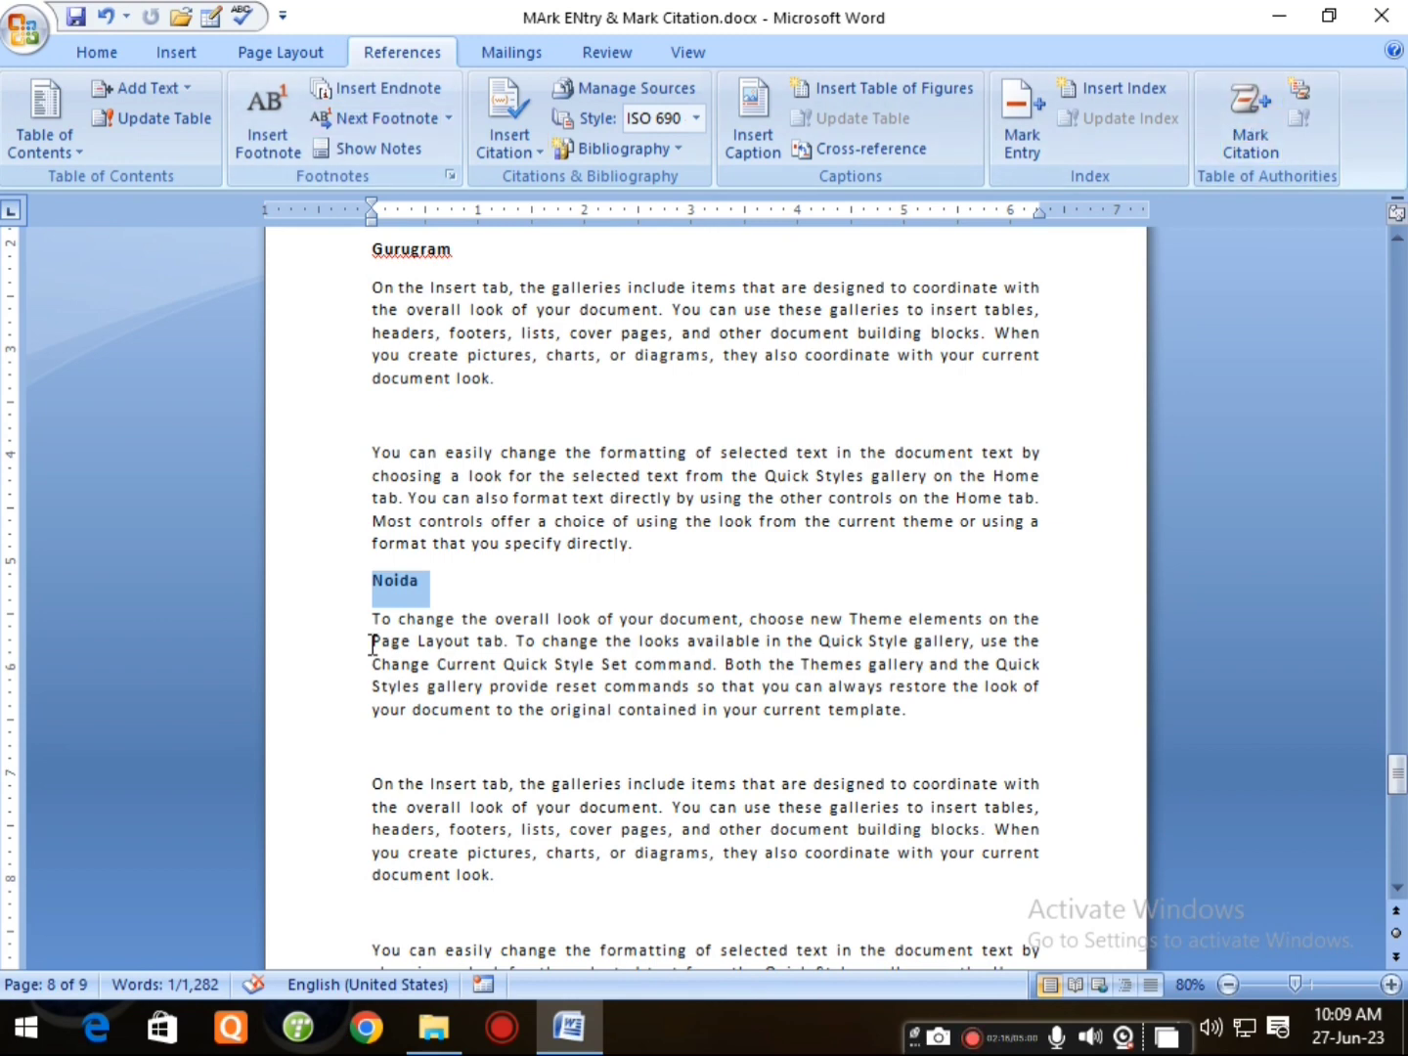
{"action": "left_click", "coordinate": [1248, 139]}
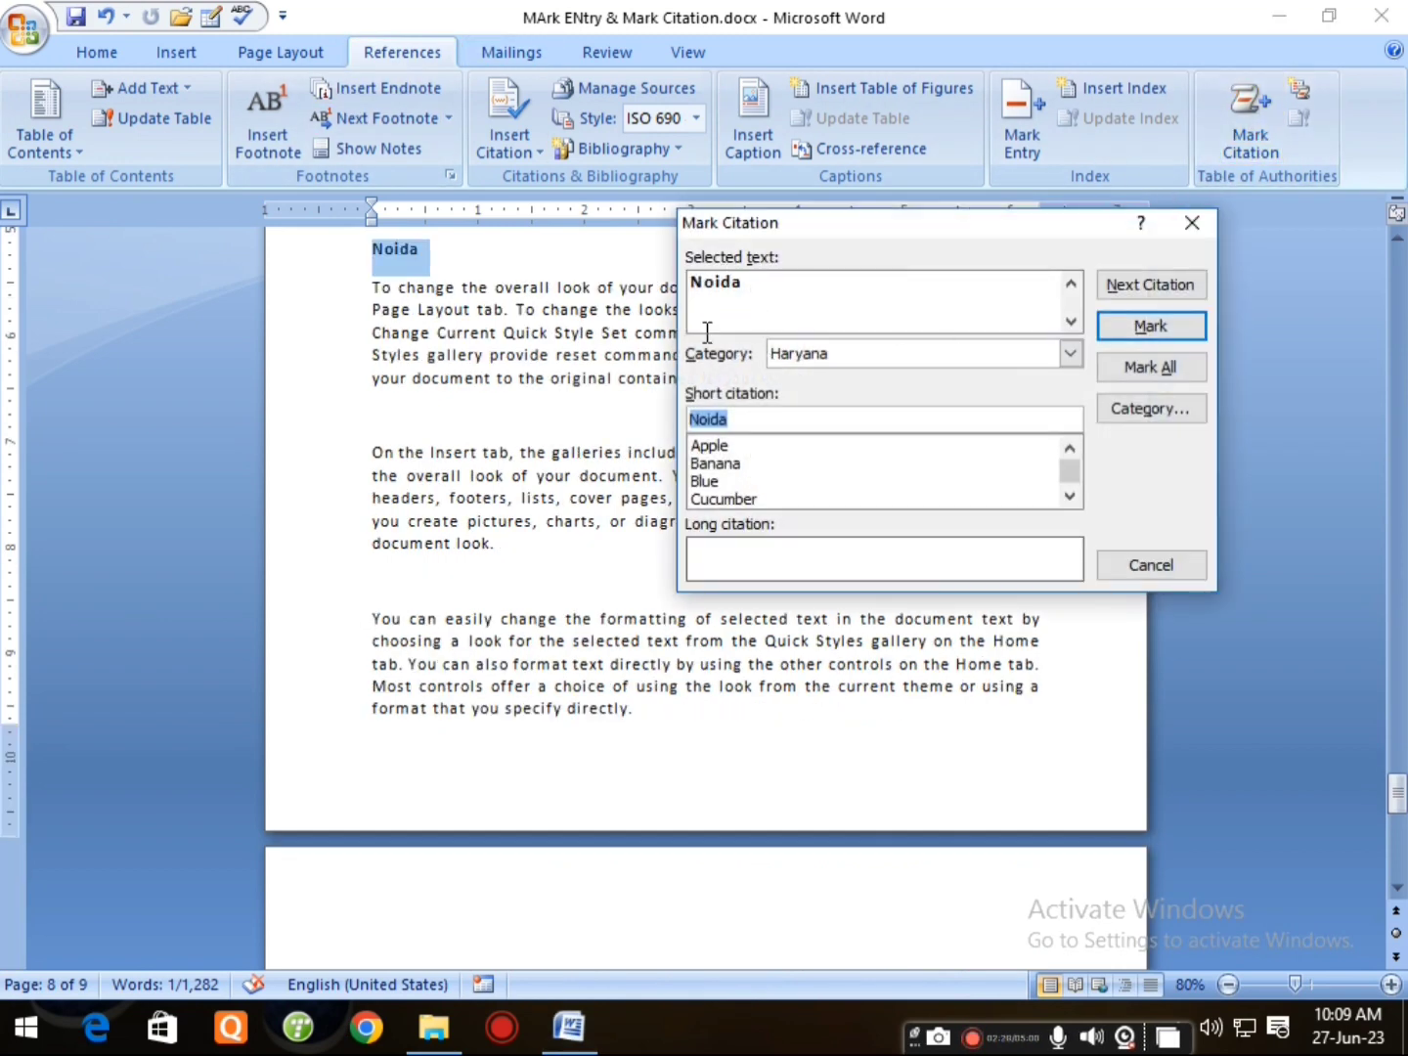
{"action": "left_click", "coordinate": [874, 350]}
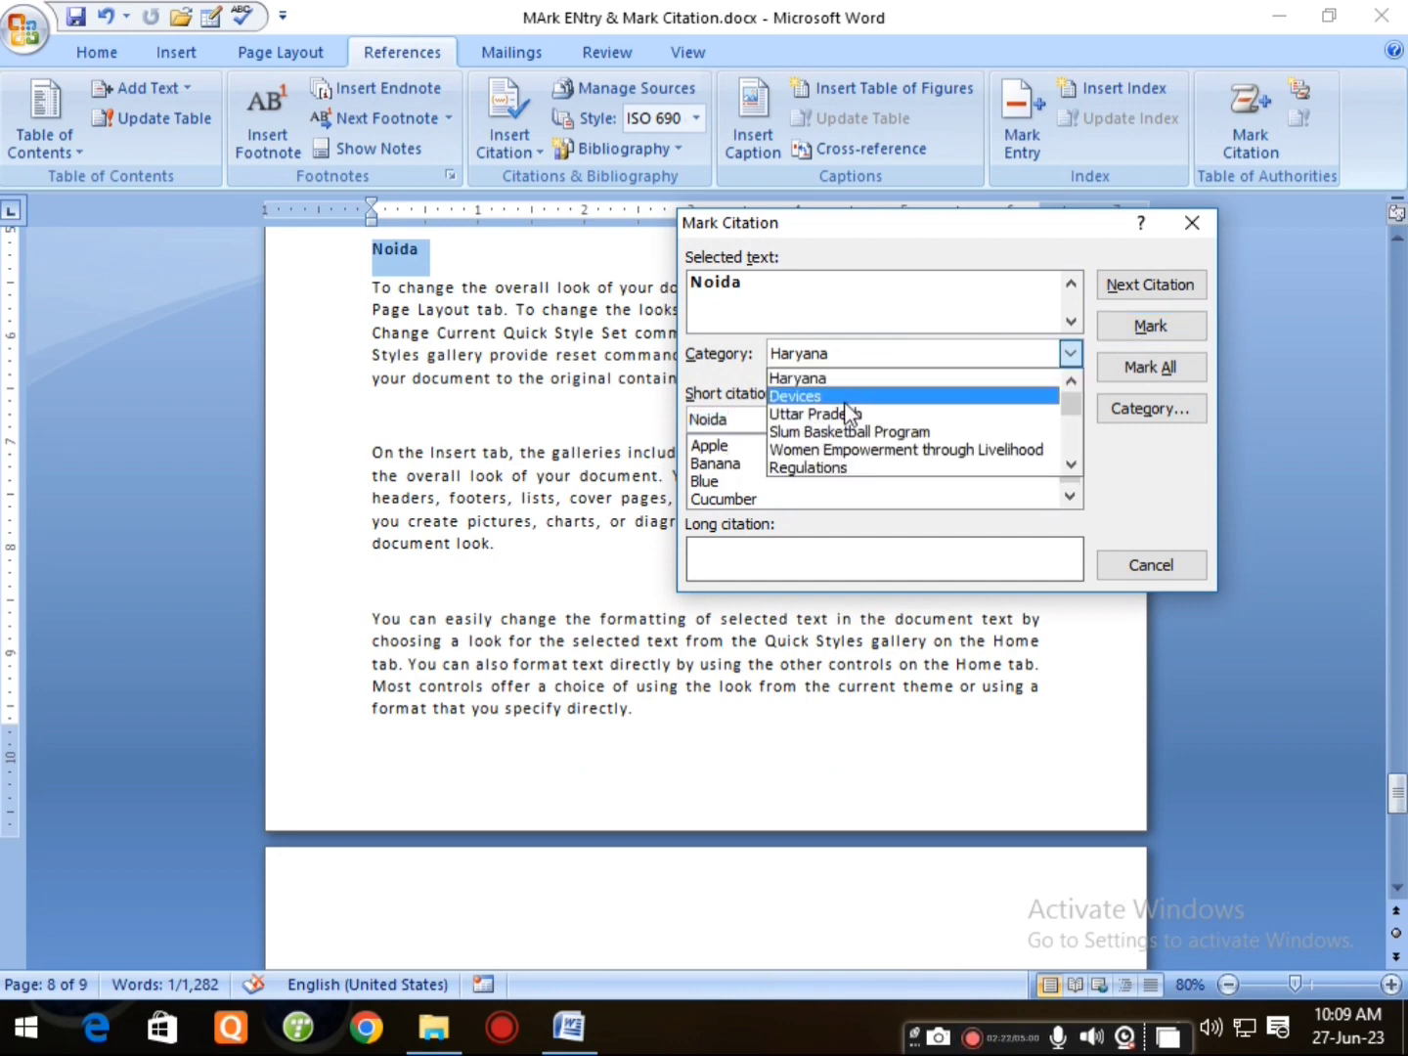
{"action": "scroll", "coordinate": [832, 450], "scroll_direction": "down", "scroll_amount": 1}
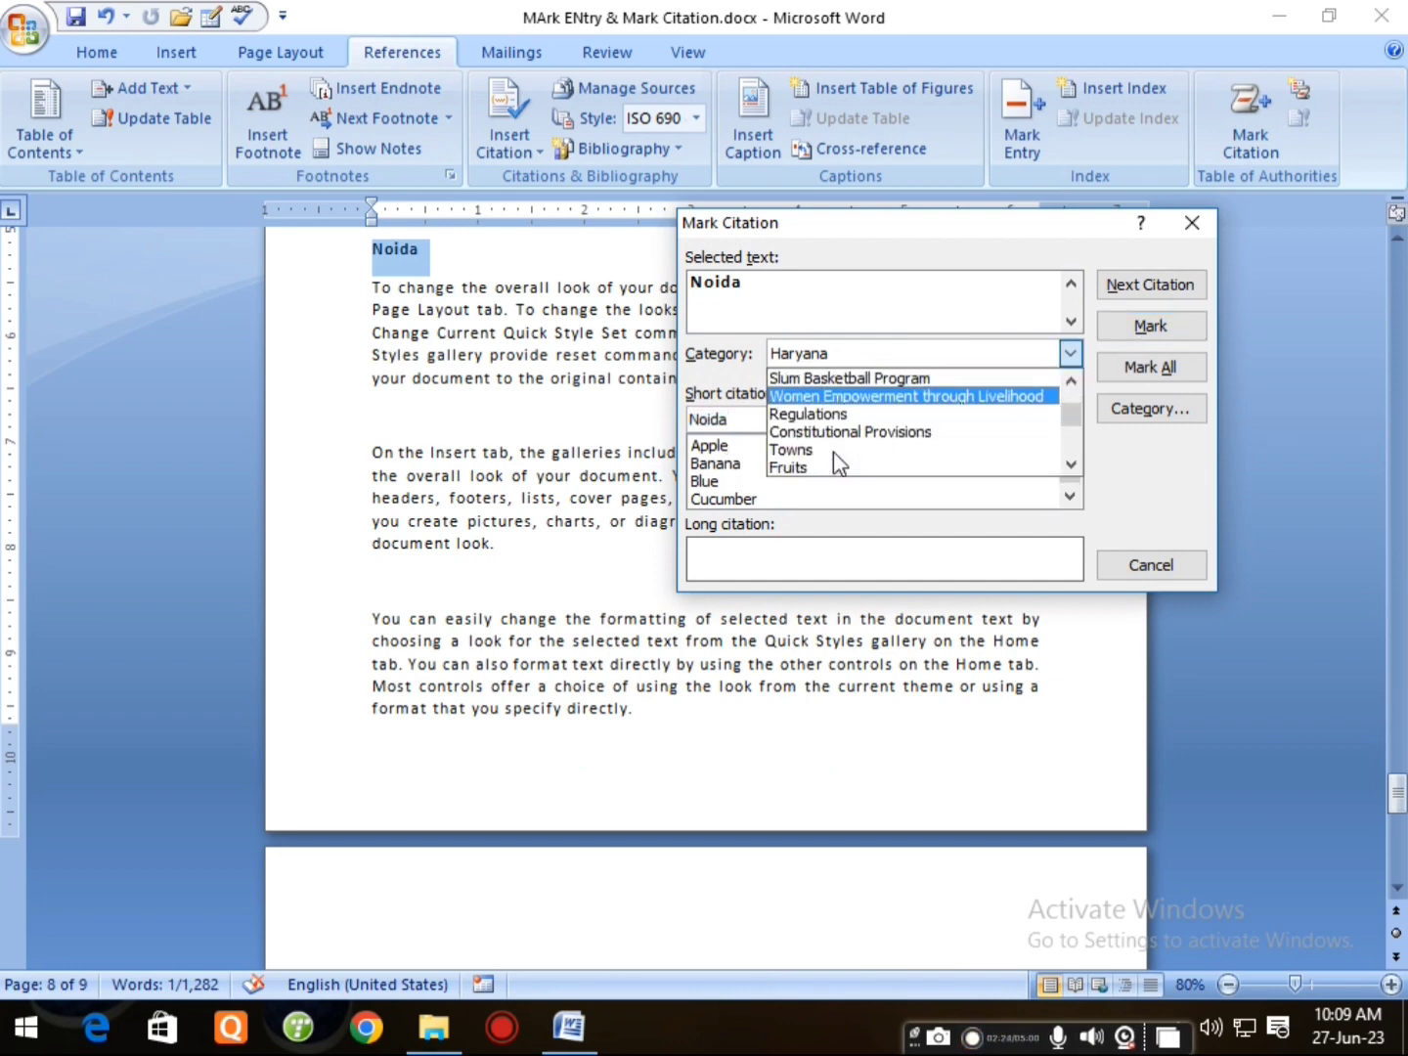
{"action": "scroll", "coordinate": [833, 453], "scroll_direction": "up", "scroll_amount": 1}
{"action": "scroll", "coordinate": [836, 458], "scroll_direction": "up", "scroll_amount": 1}
{"action": "left_click", "coordinate": [838, 416]}
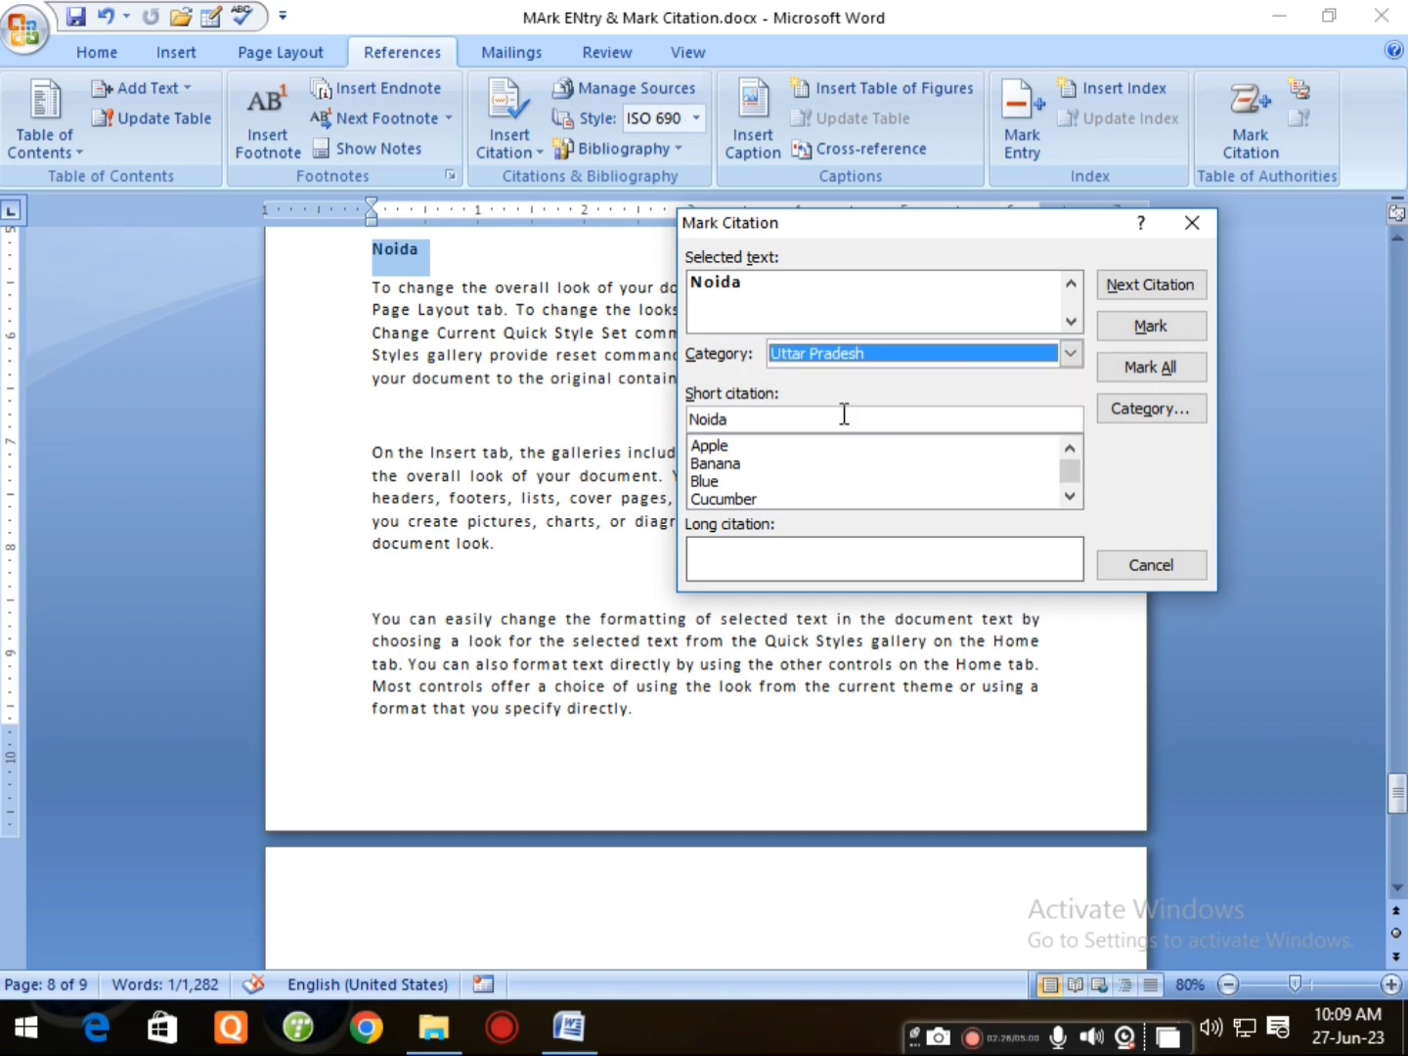
Mark the Noida heading as an Uttar Pradesh citation and hide the formatting marks.
{"action": "left_click", "coordinate": [1146, 325]}
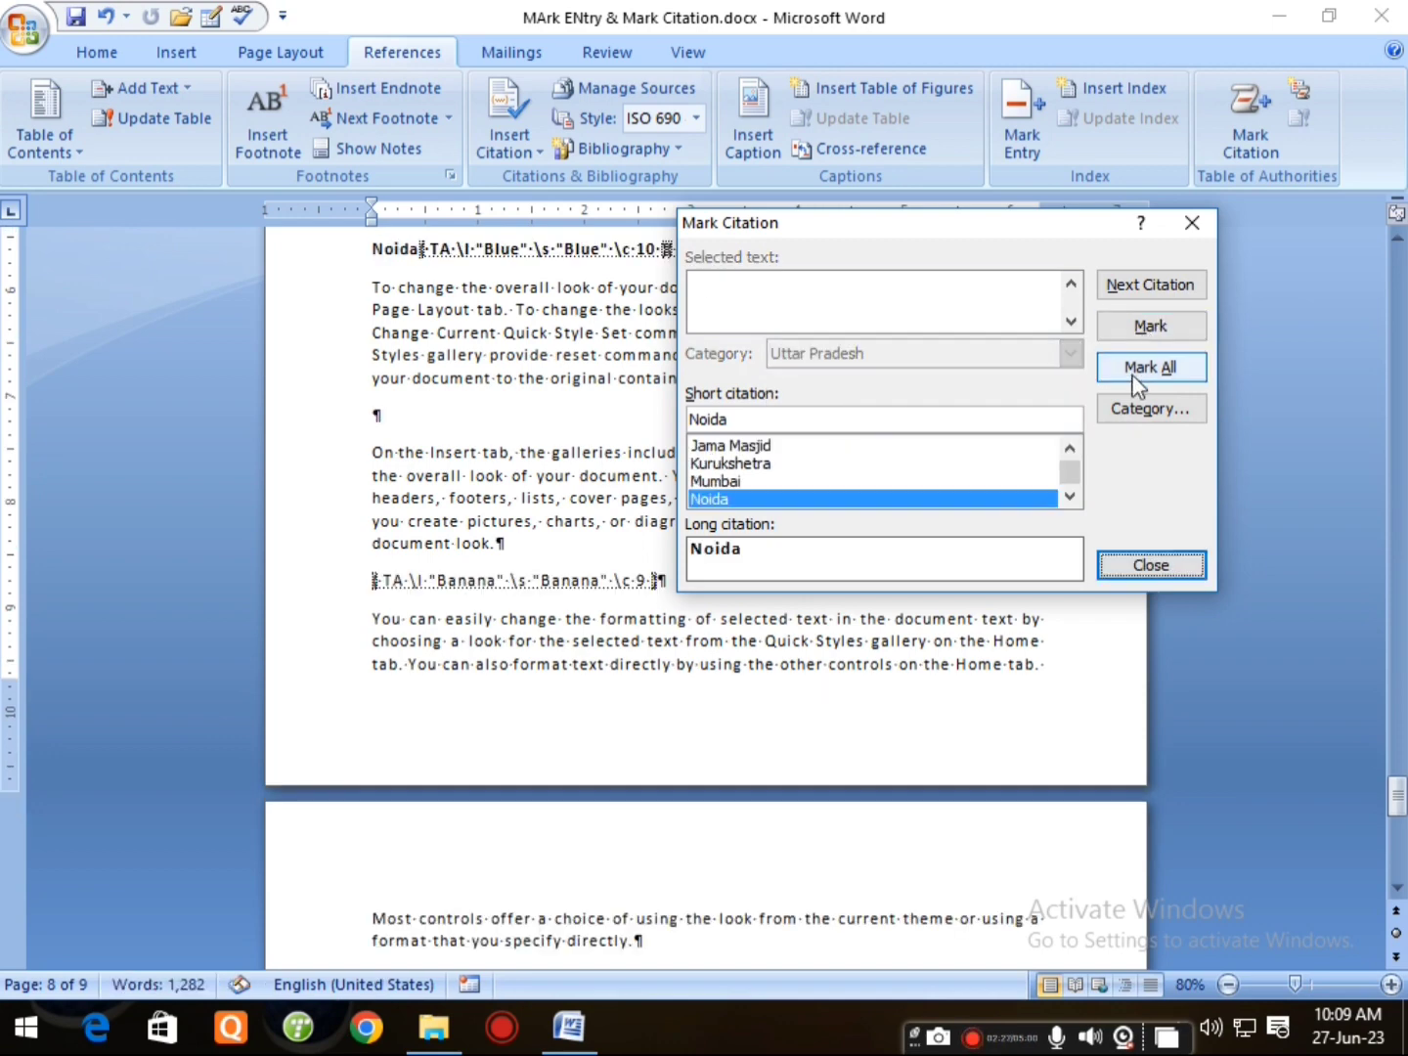
{"action": "left_click", "coordinate": [1134, 567]}
{"action": "left_click", "coordinate": [111, 55]}
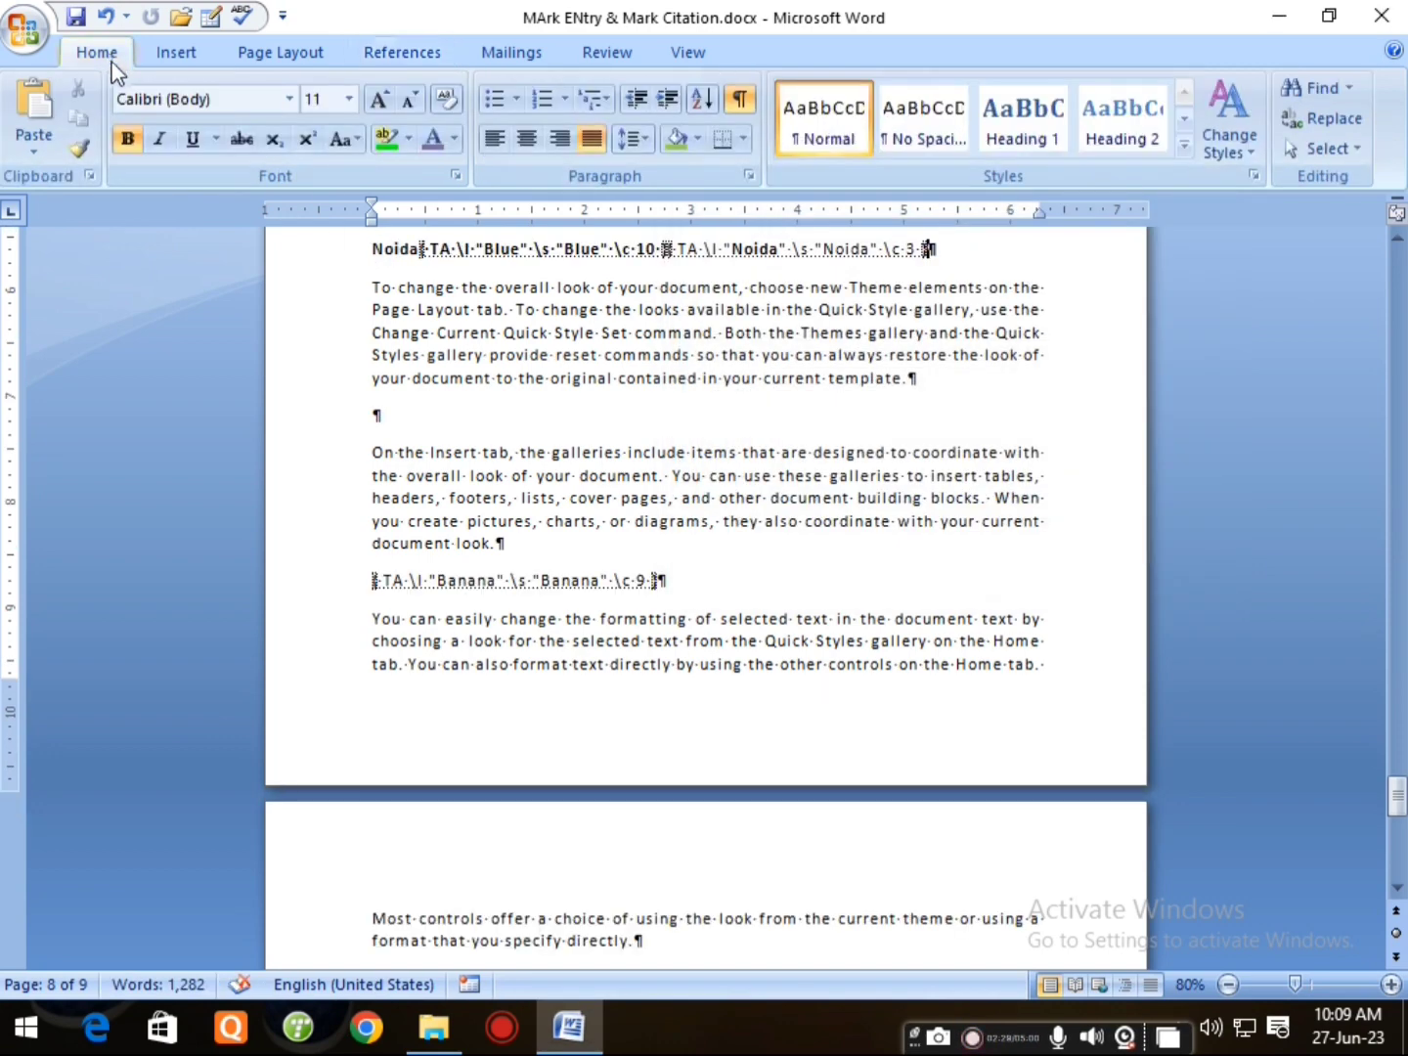
{"action": "left_click", "coordinate": [742, 99]}
{"action": "scroll", "coordinate": [622, 644], "scroll_direction": "down", "scroll_amount": 4}
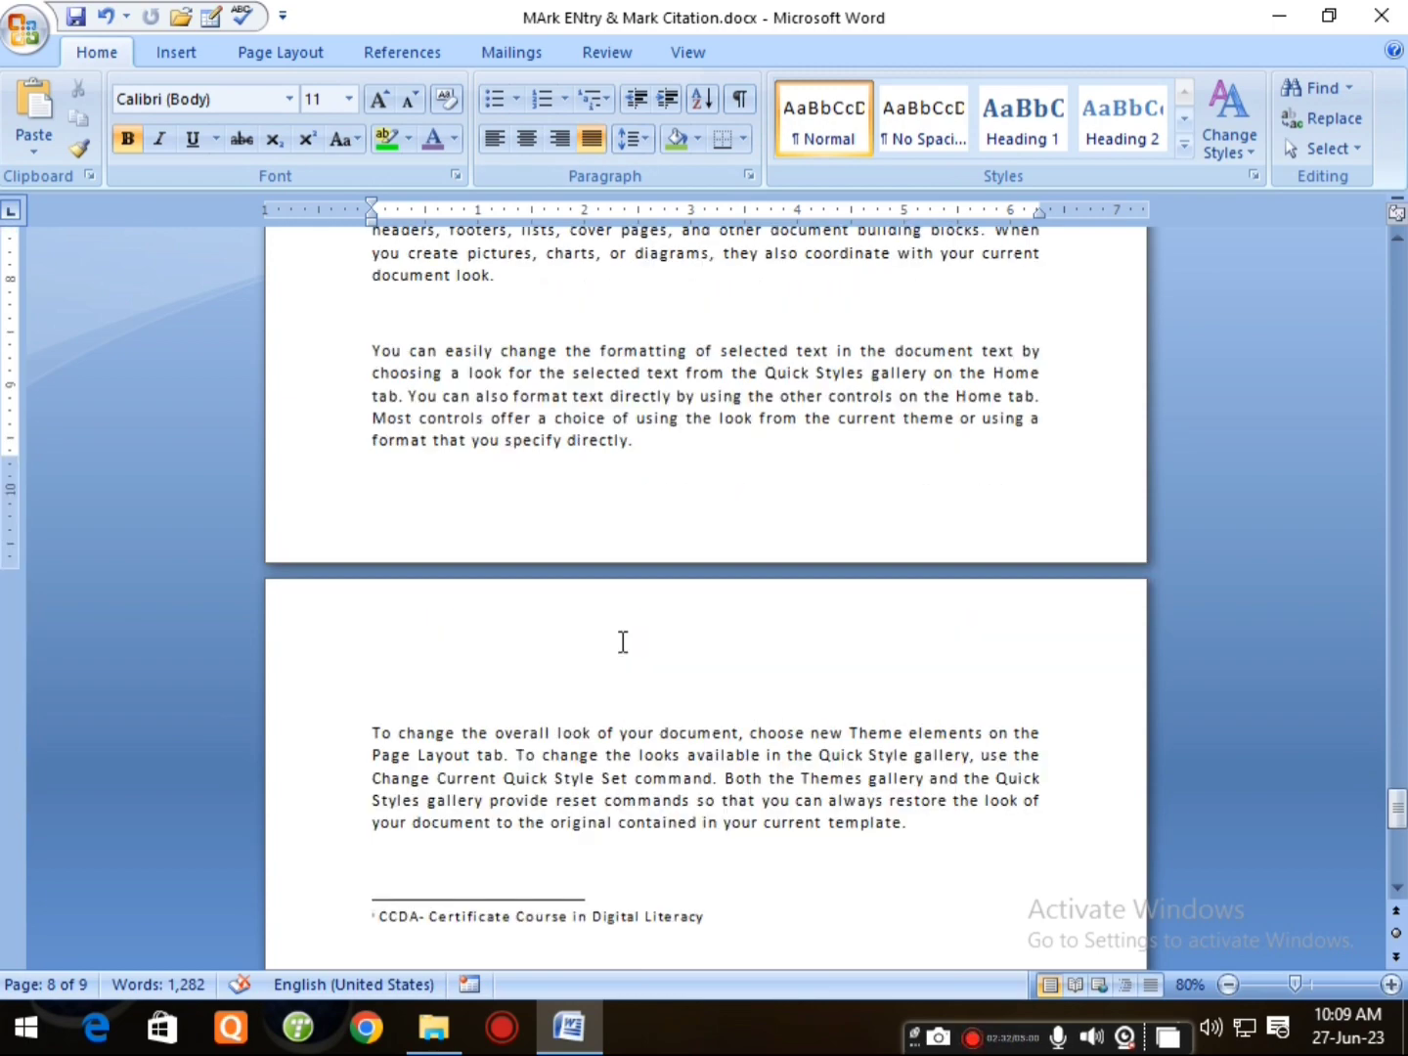
{"action": "scroll", "coordinate": [621, 643], "scroll_direction": "up", "scroll_amount": 8}
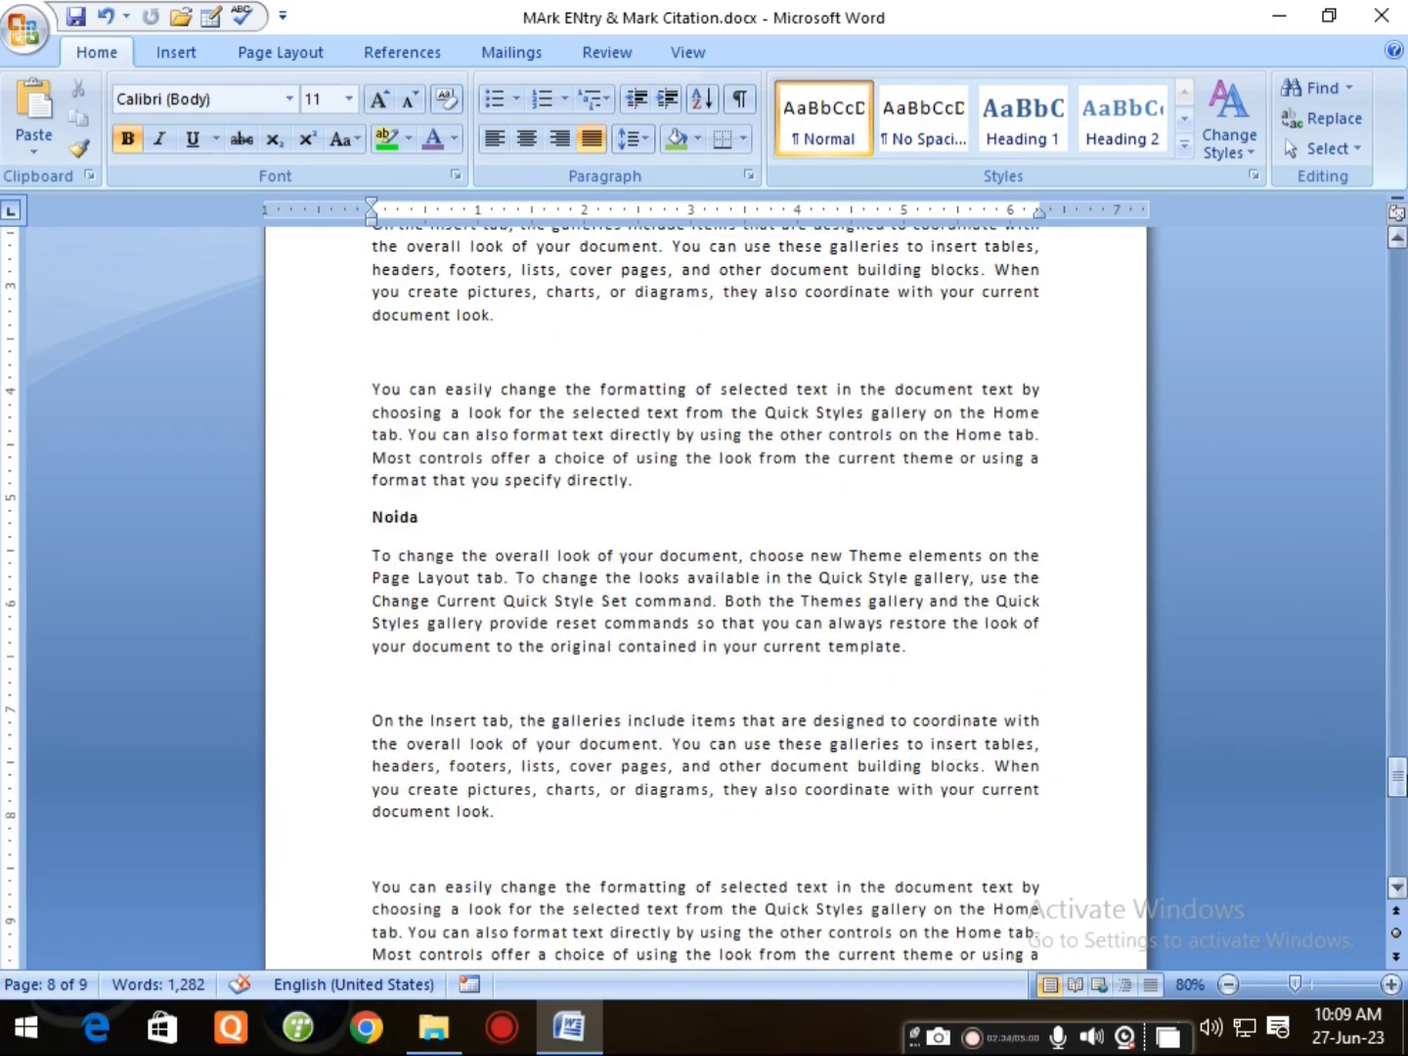
{"action": "left_click_drag", "start_coordinate": [1398, 782], "coordinate": [1395, 401]}
{"action": "left_click", "coordinate": [403, 55]}
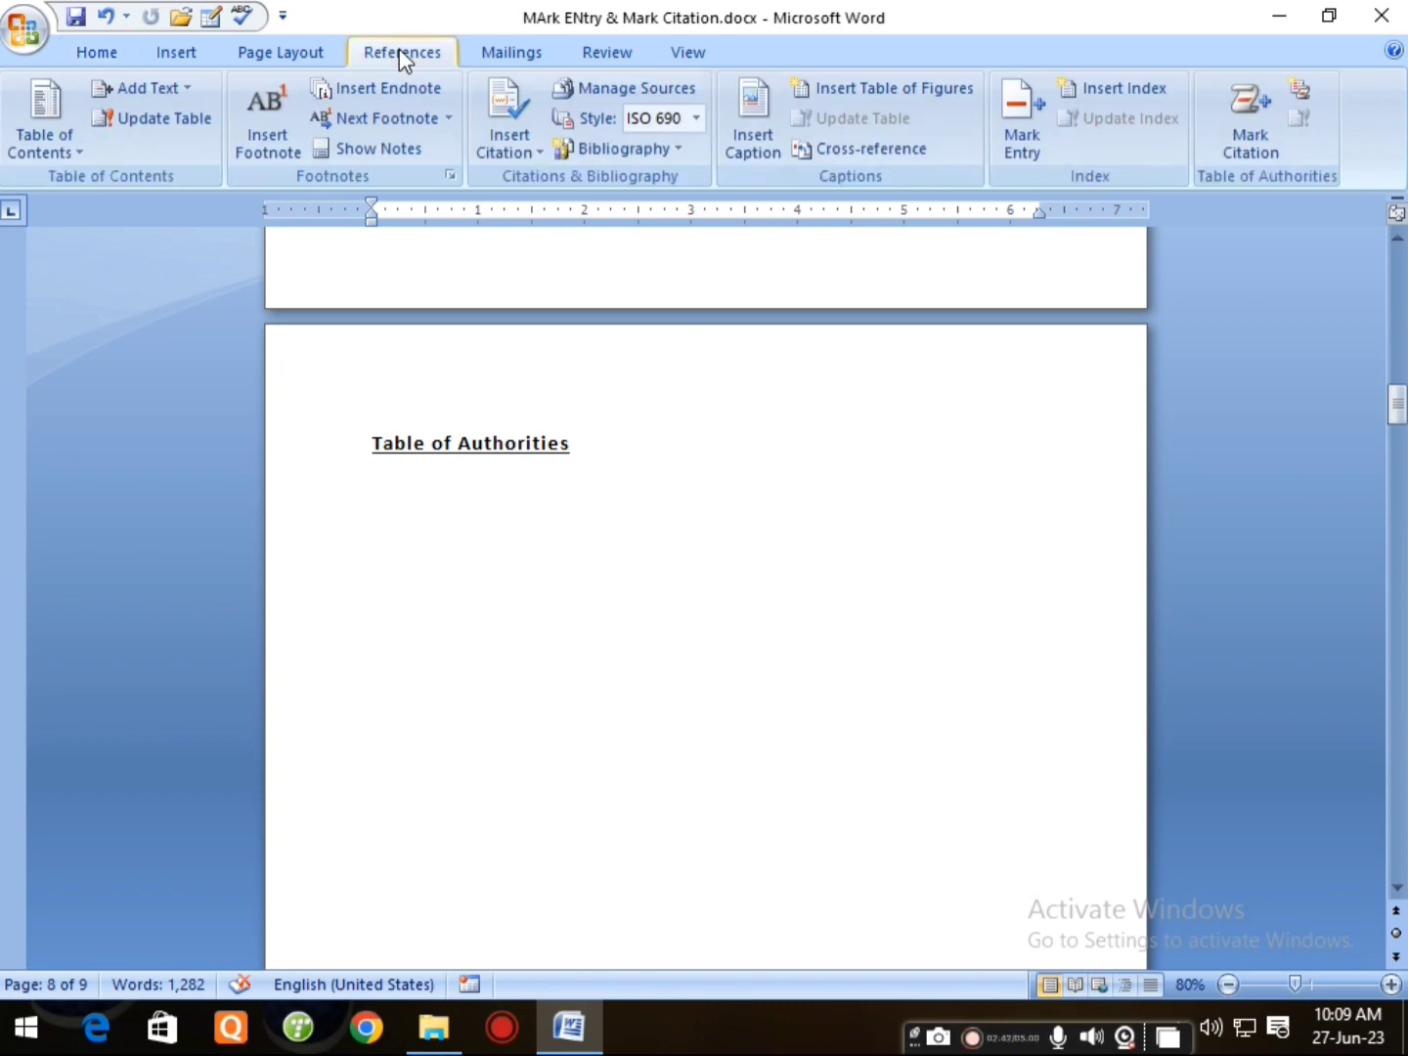
{"action": "left_click", "coordinate": [1245, 141]}
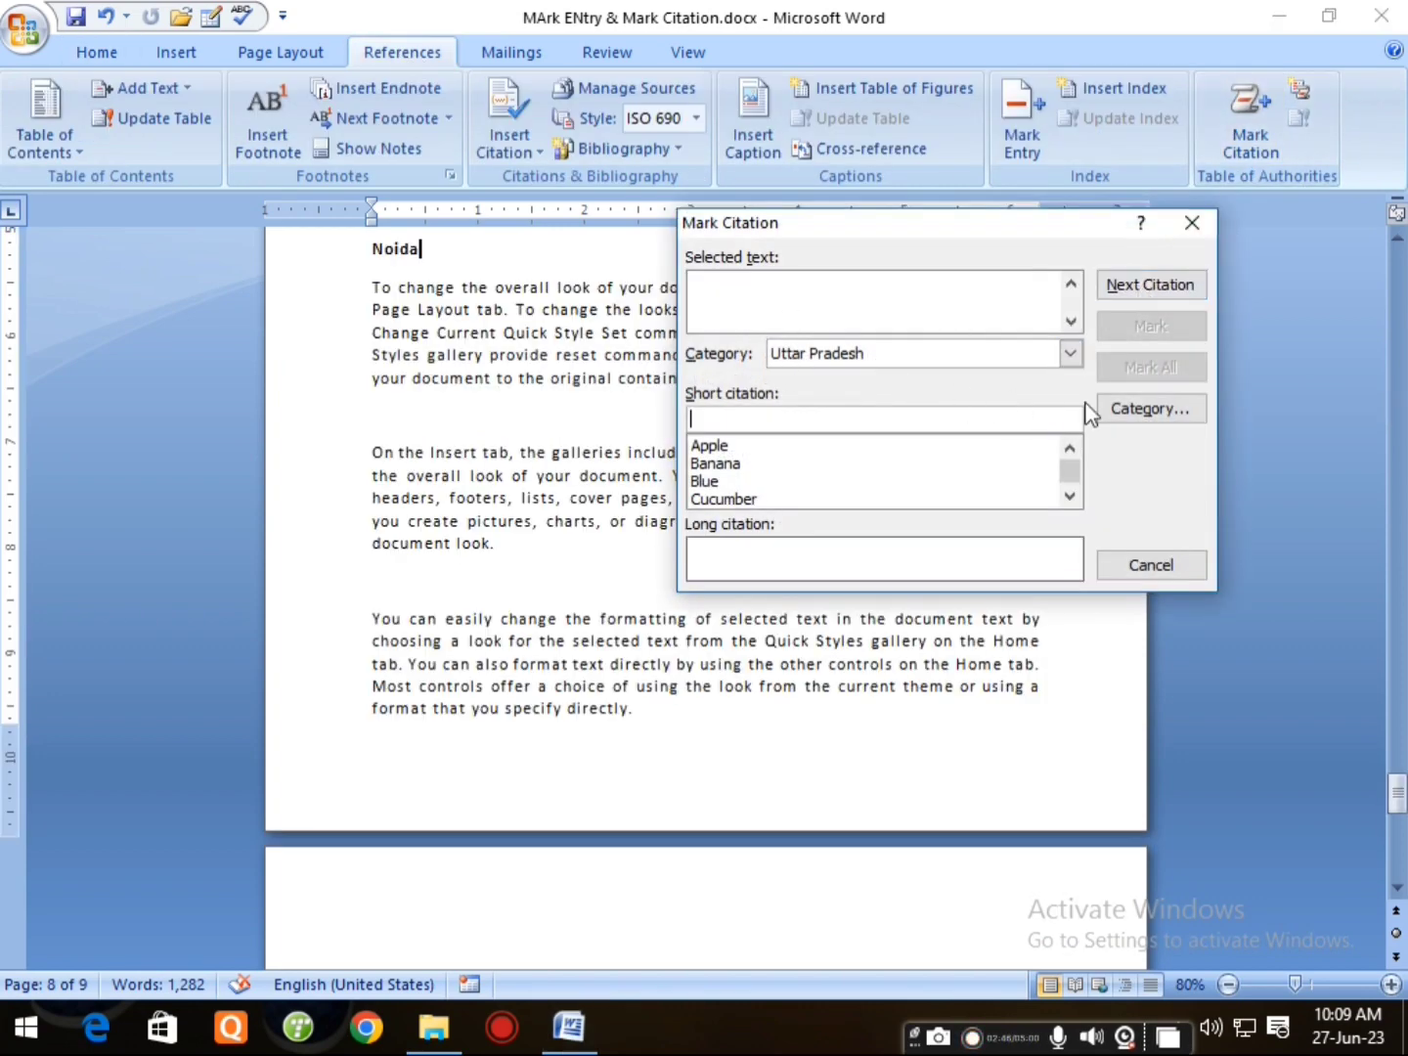
{"action": "left_click", "coordinate": [1208, 225]}
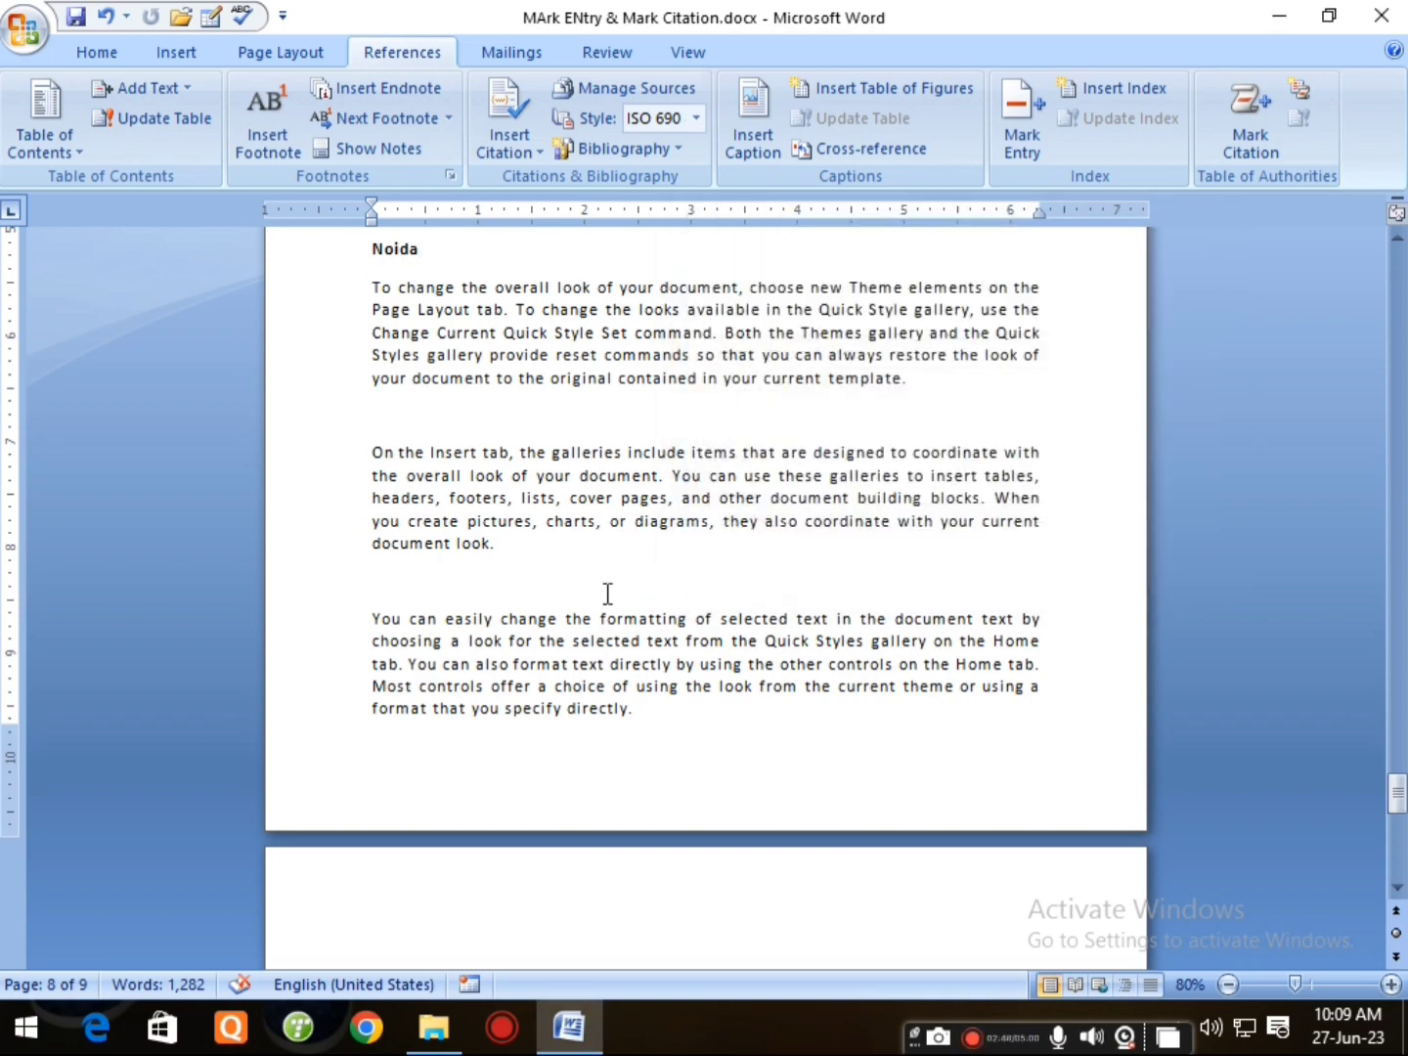
Insert a table of authorities limited to the Haryana category directly below the Table of Authorities heading.
{"action": "scroll", "coordinate": [606, 594], "scroll_direction": "up", "scroll_amount": 10}
{"action": "scroll", "coordinate": [975, 611], "scroll_direction": "up", "scroll_amount": 3}
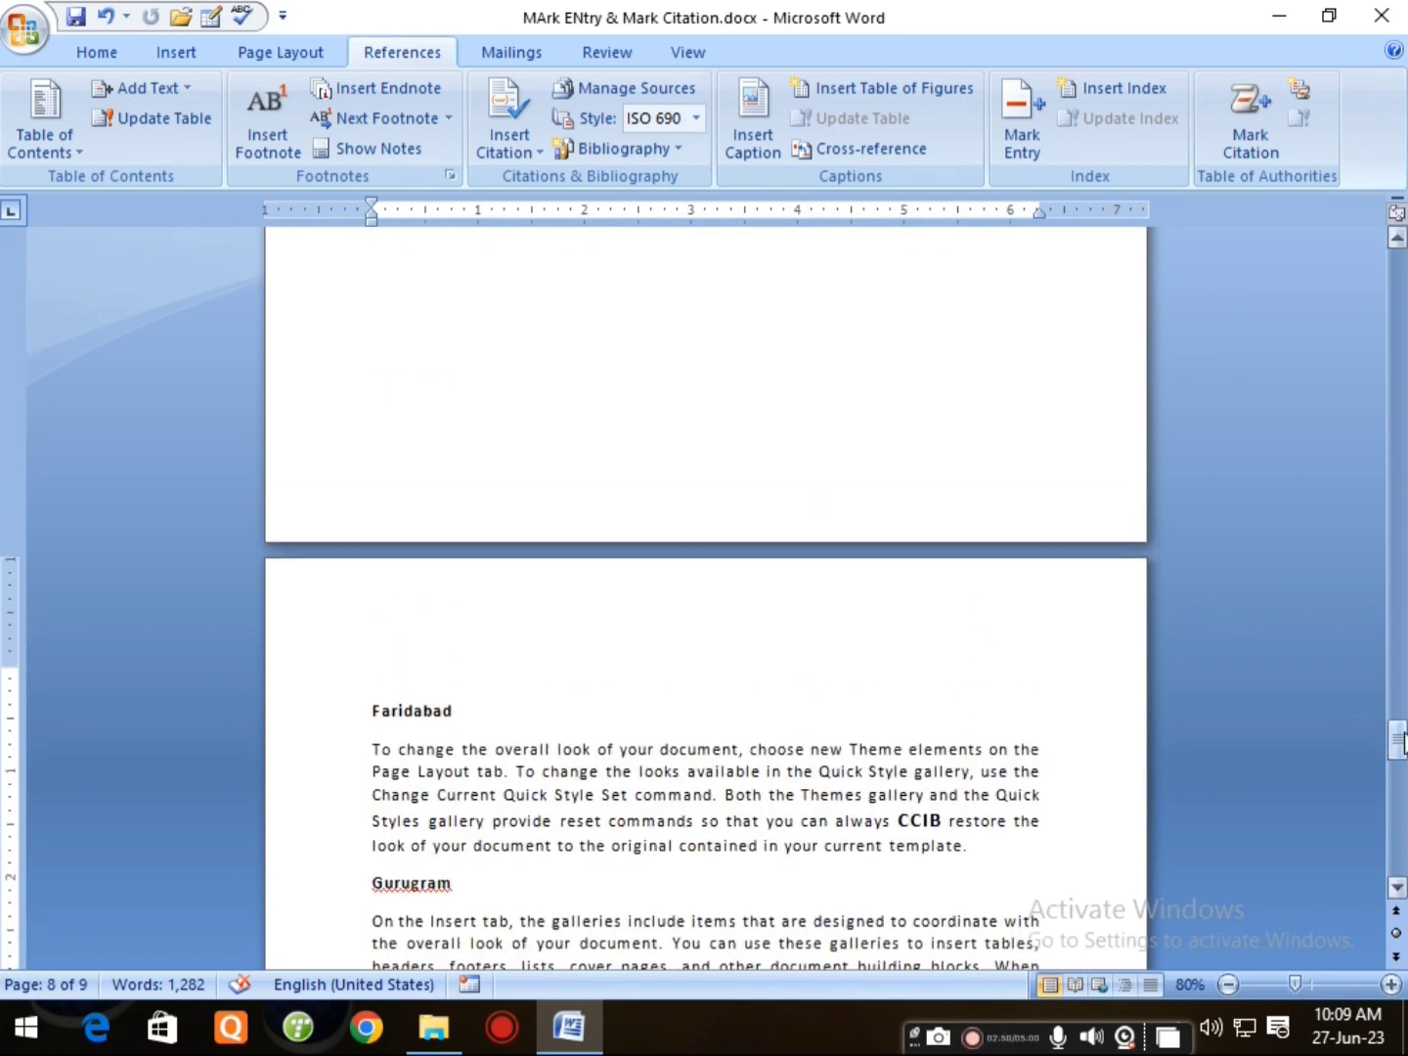
{"action": "left_click_drag", "start_coordinate": [1395, 755], "coordinate": [1396, 400]}
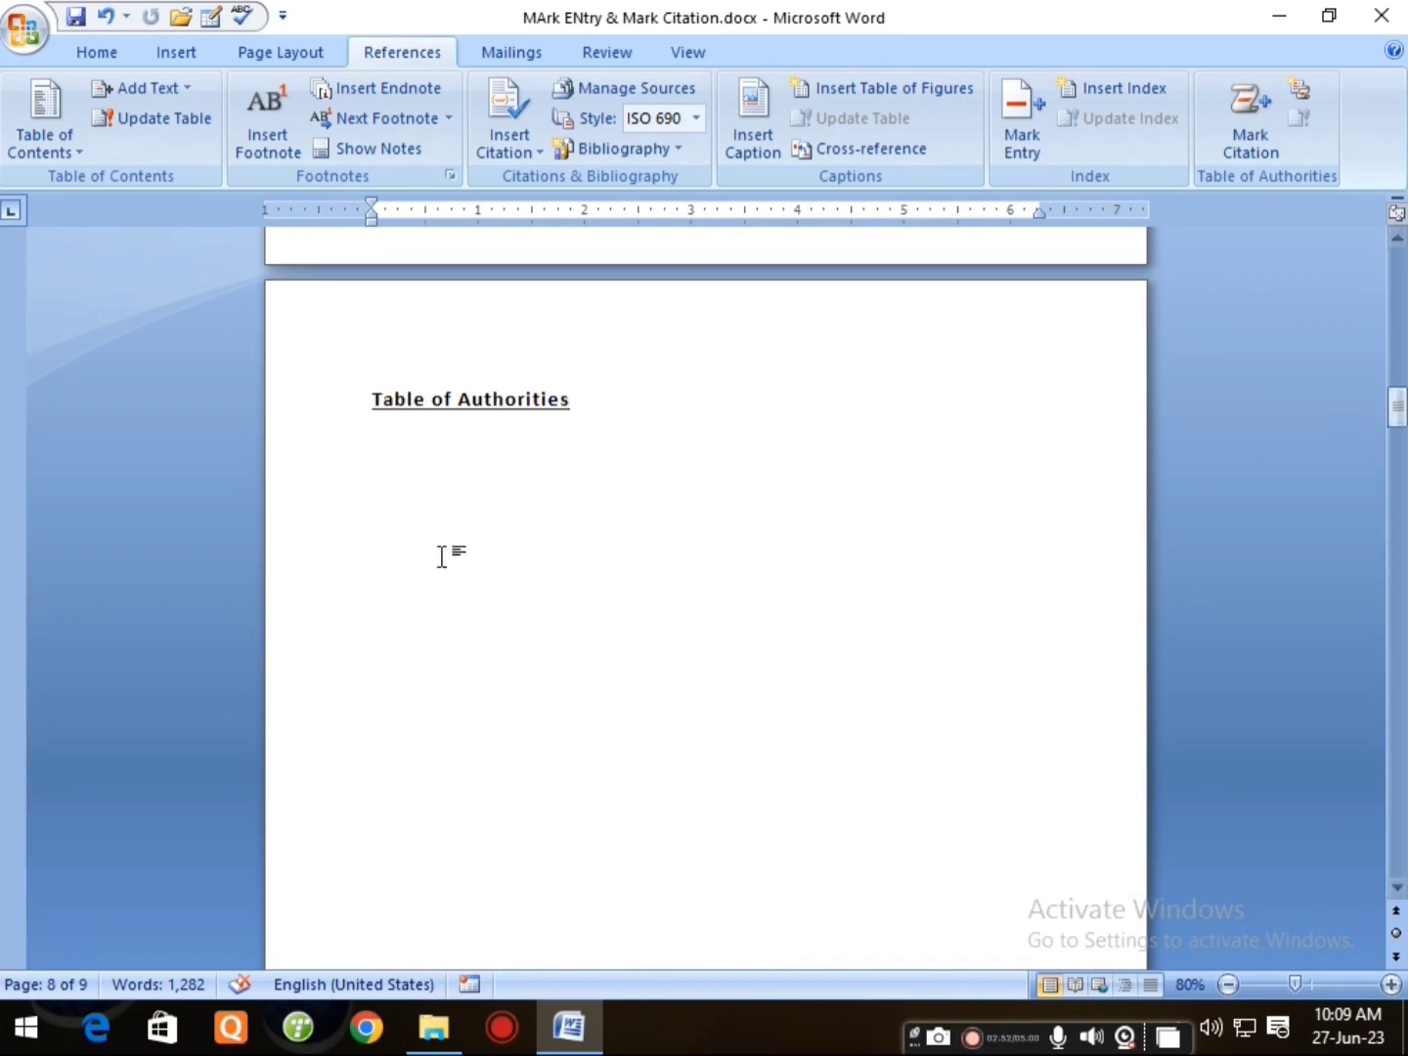
{"action": "left_click", "coordinate": [364, 446]}
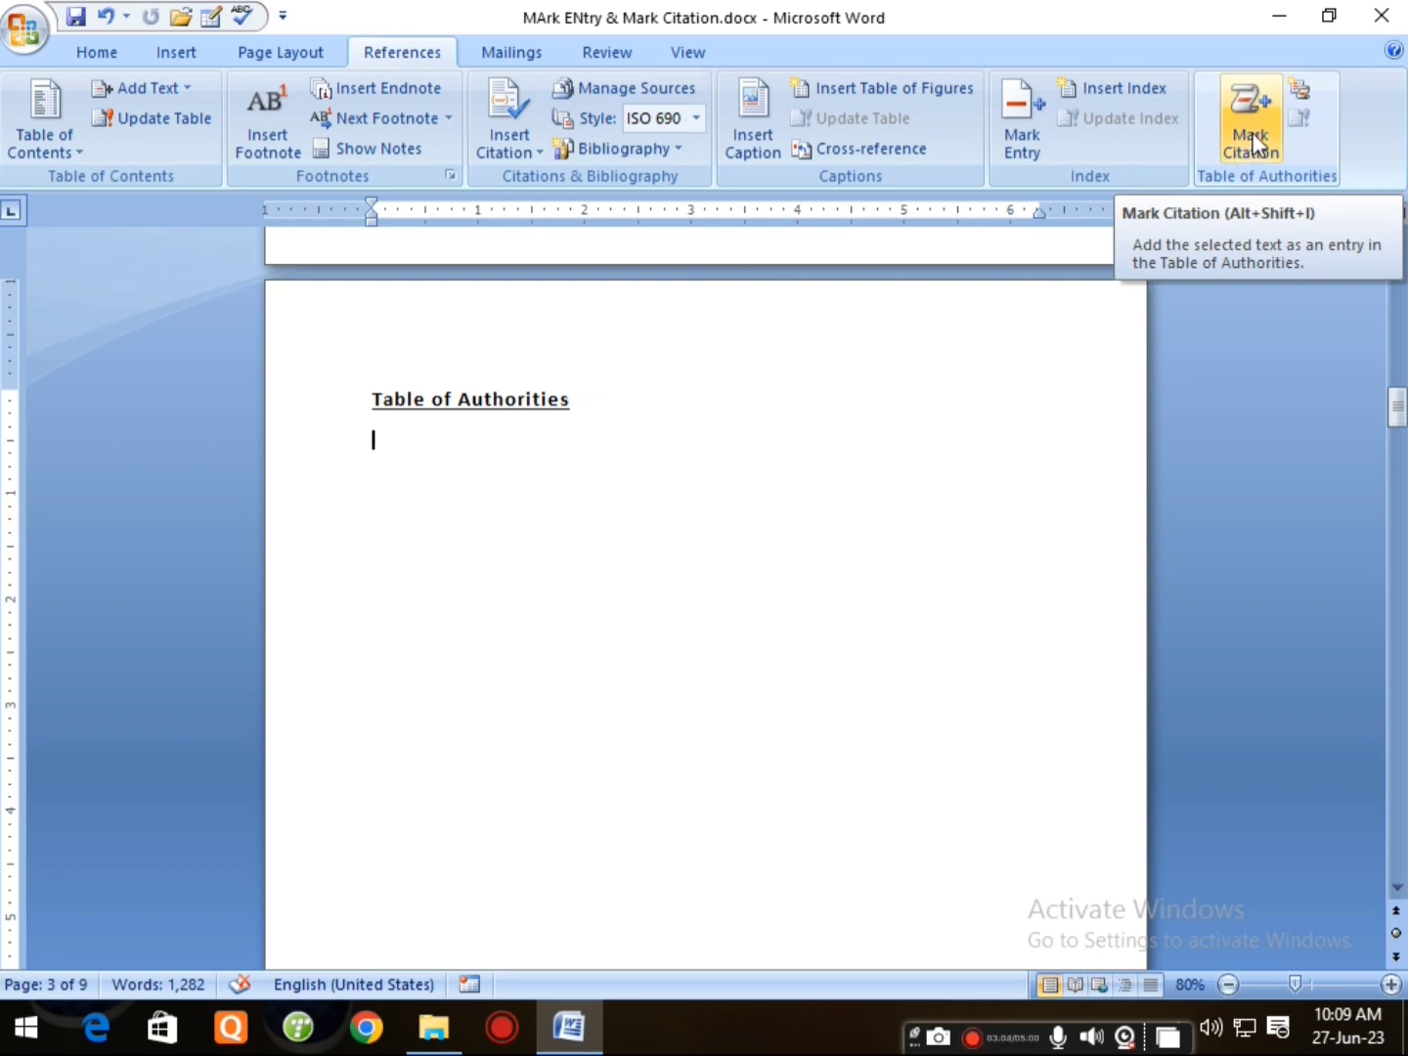
{"action": "left_click", "coordinate": [1298, 89]}
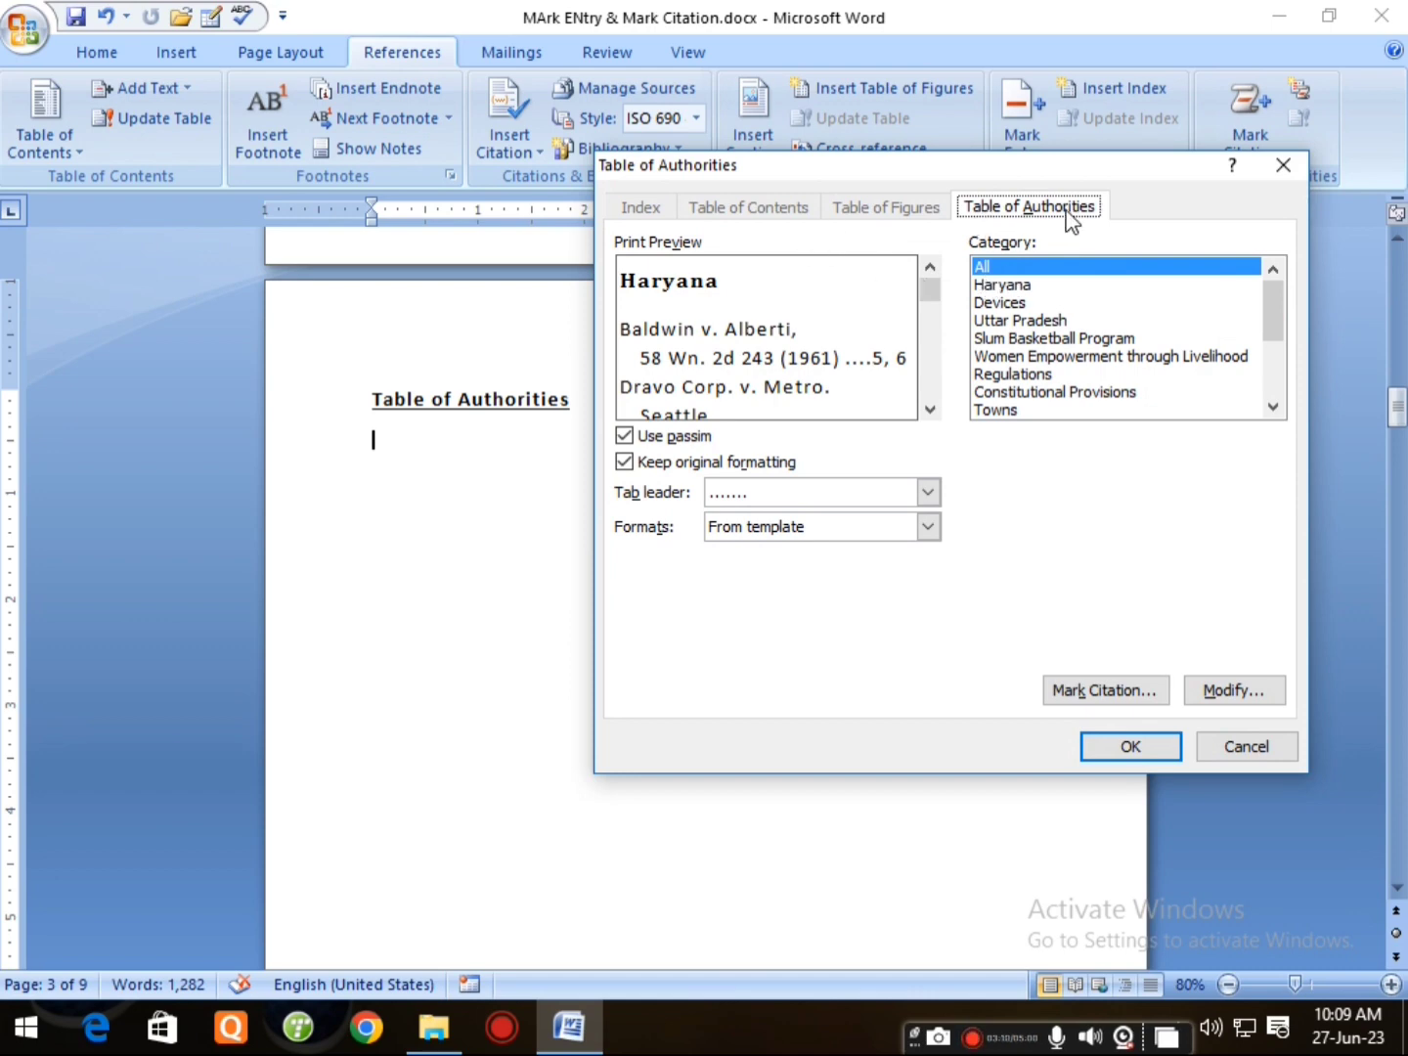
{"action": "left_click", "coordinate": [1014, 291]}
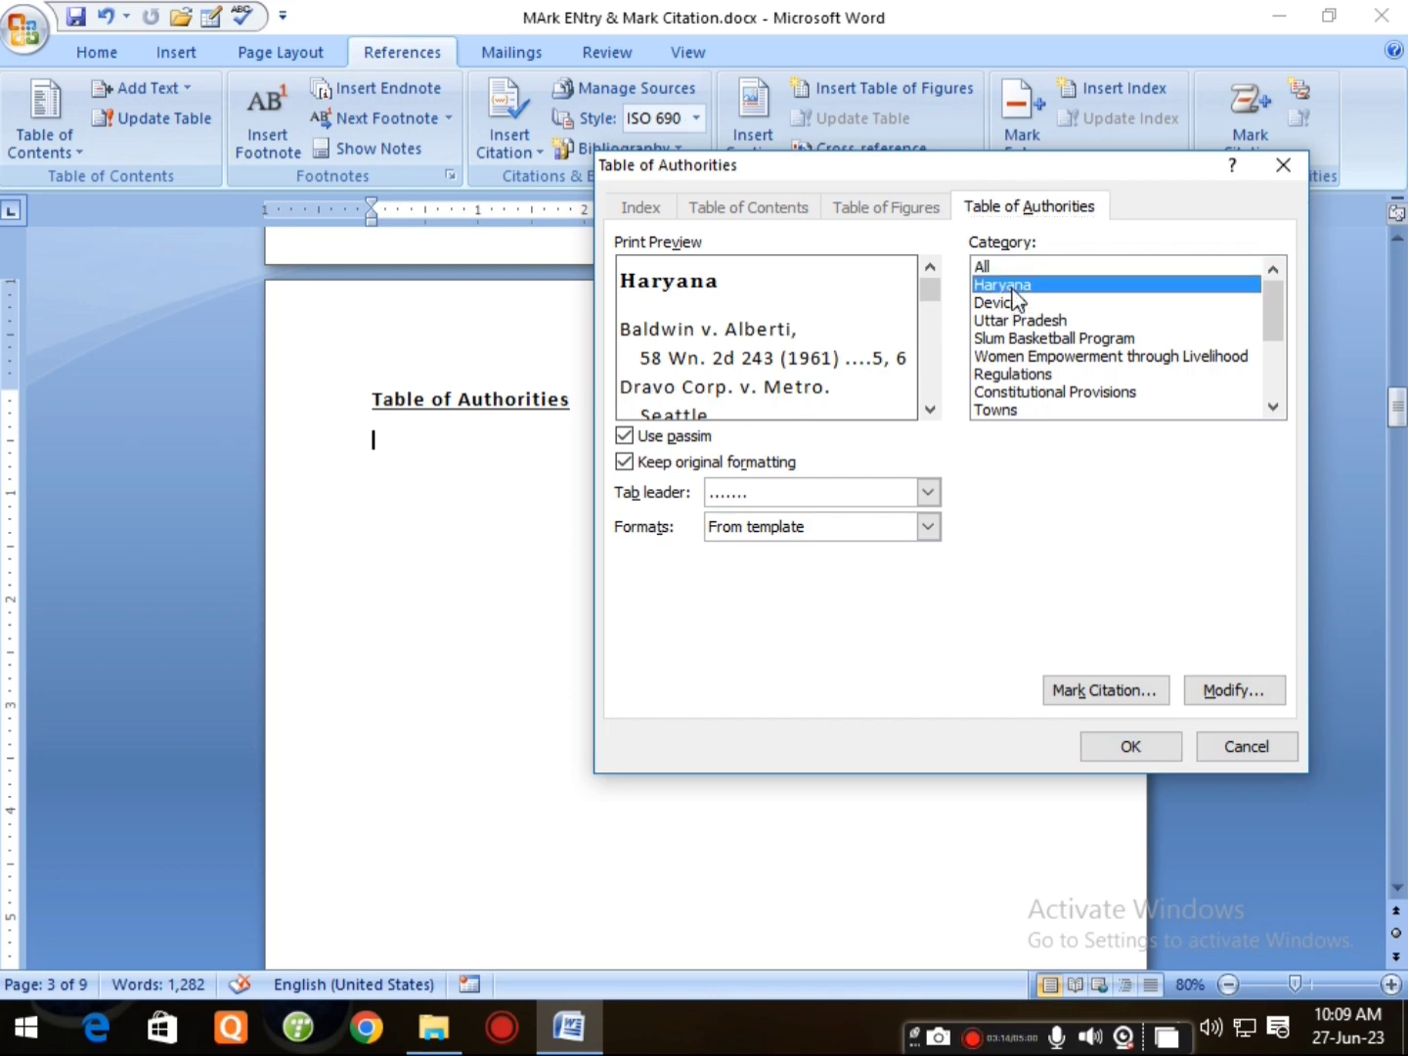
{"action": "left_click", "coordinate": [1121, 749]}
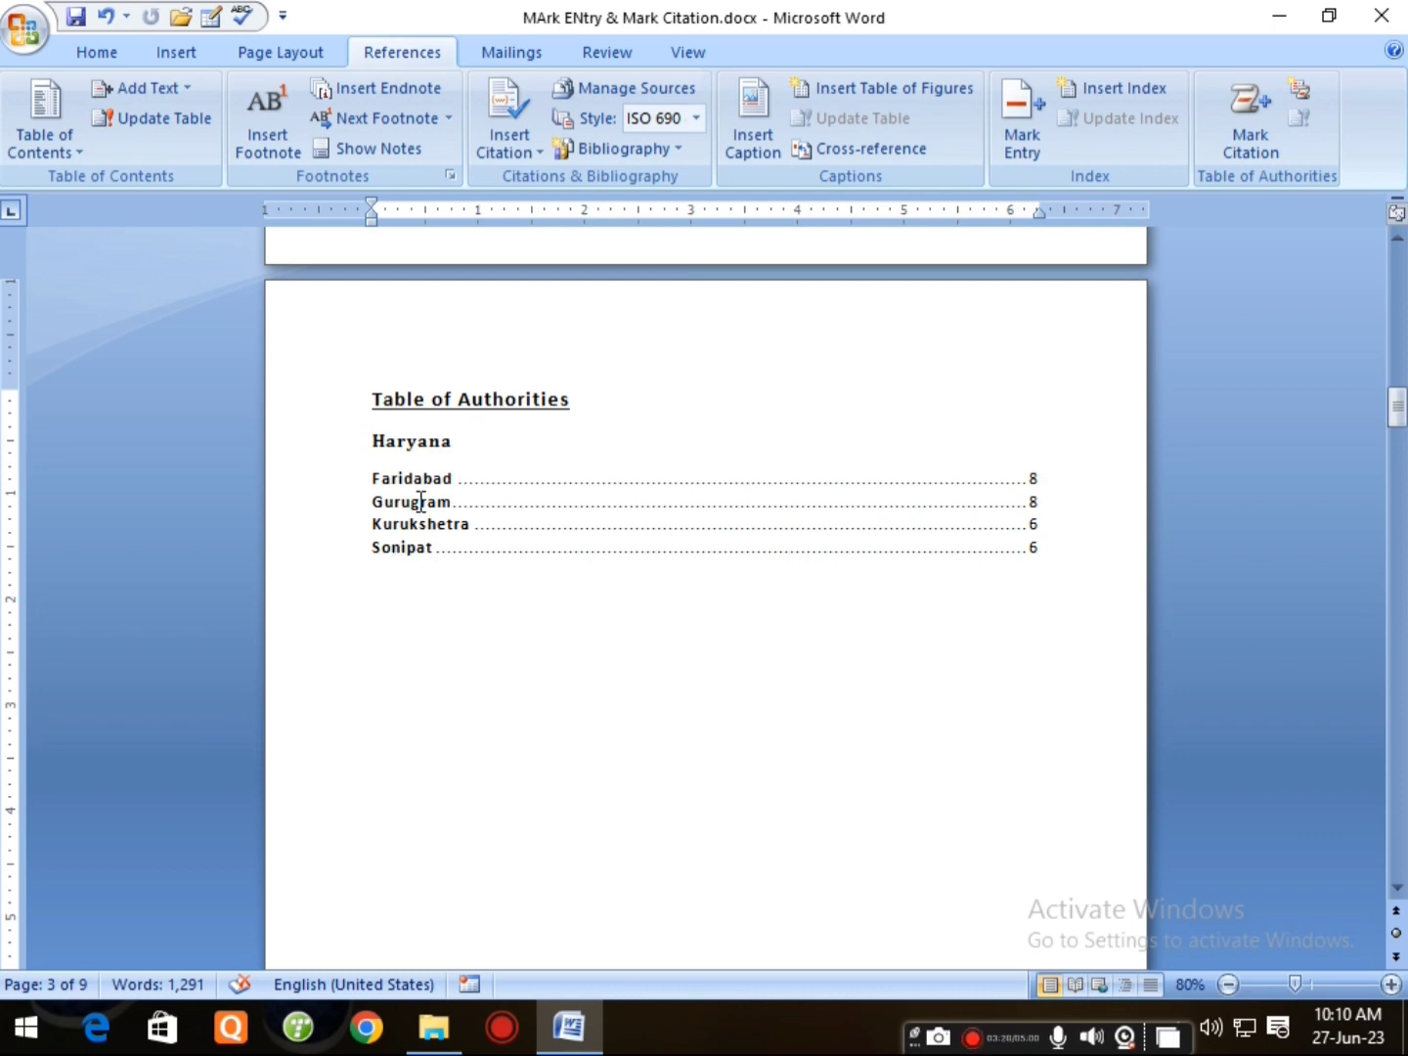
Insert a table of authorities for the Uttar Pradesh category below the Haryana table.
{"action": "key", "text": "Return"}
{"action": "left_click", "coordinate": [1299, 91]}
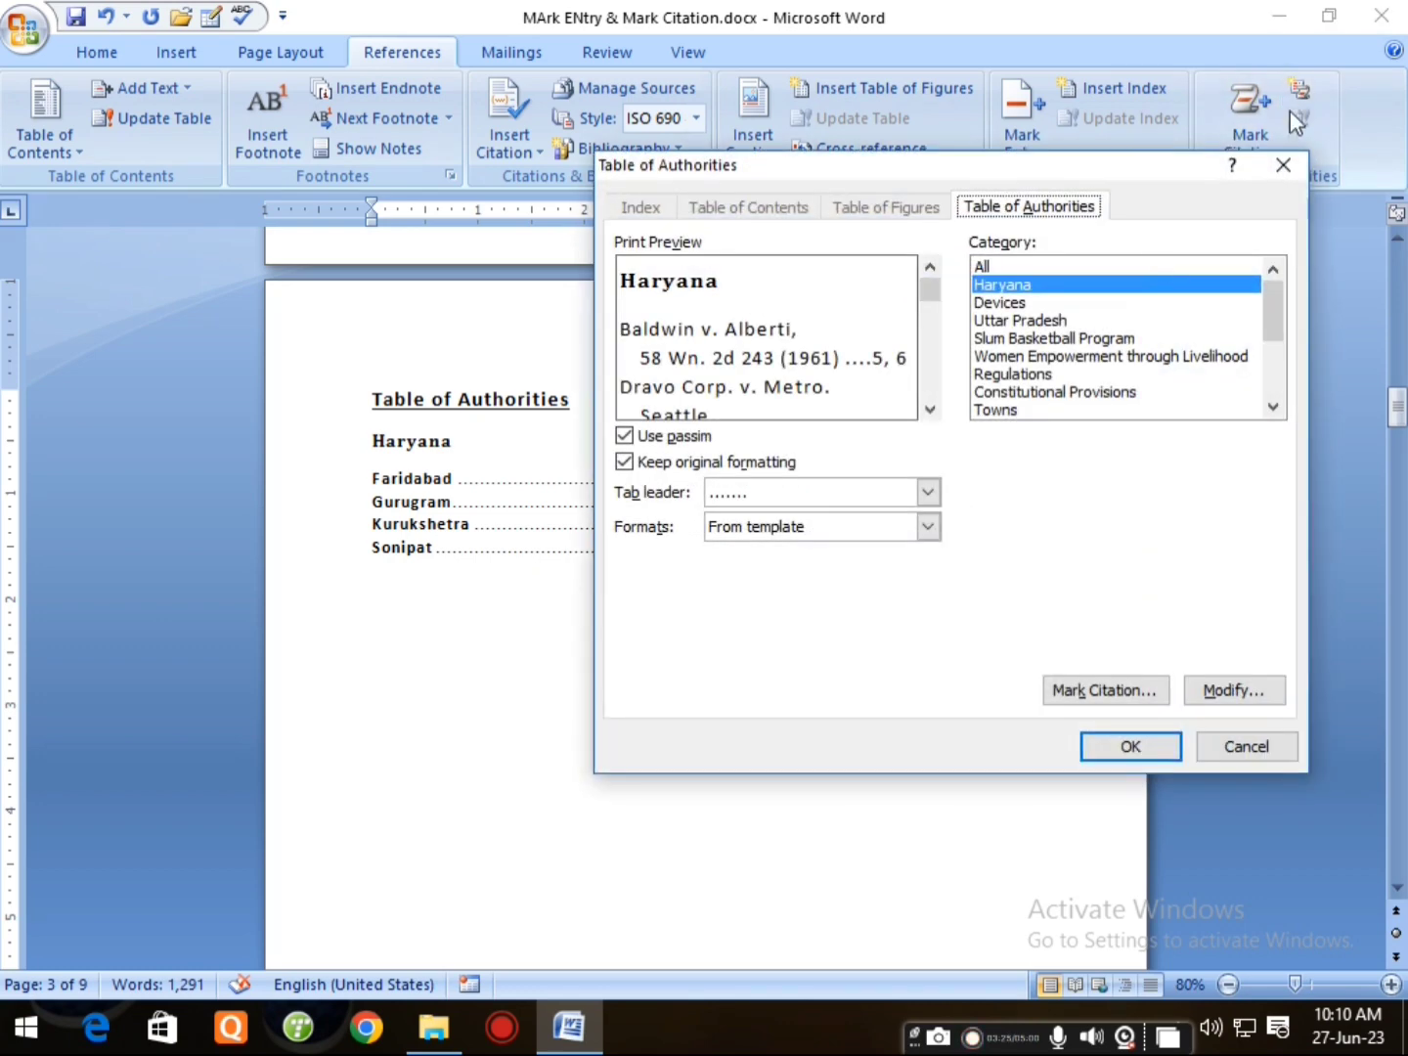
{"action": "left_click", "coordinate": [1020, 322]}
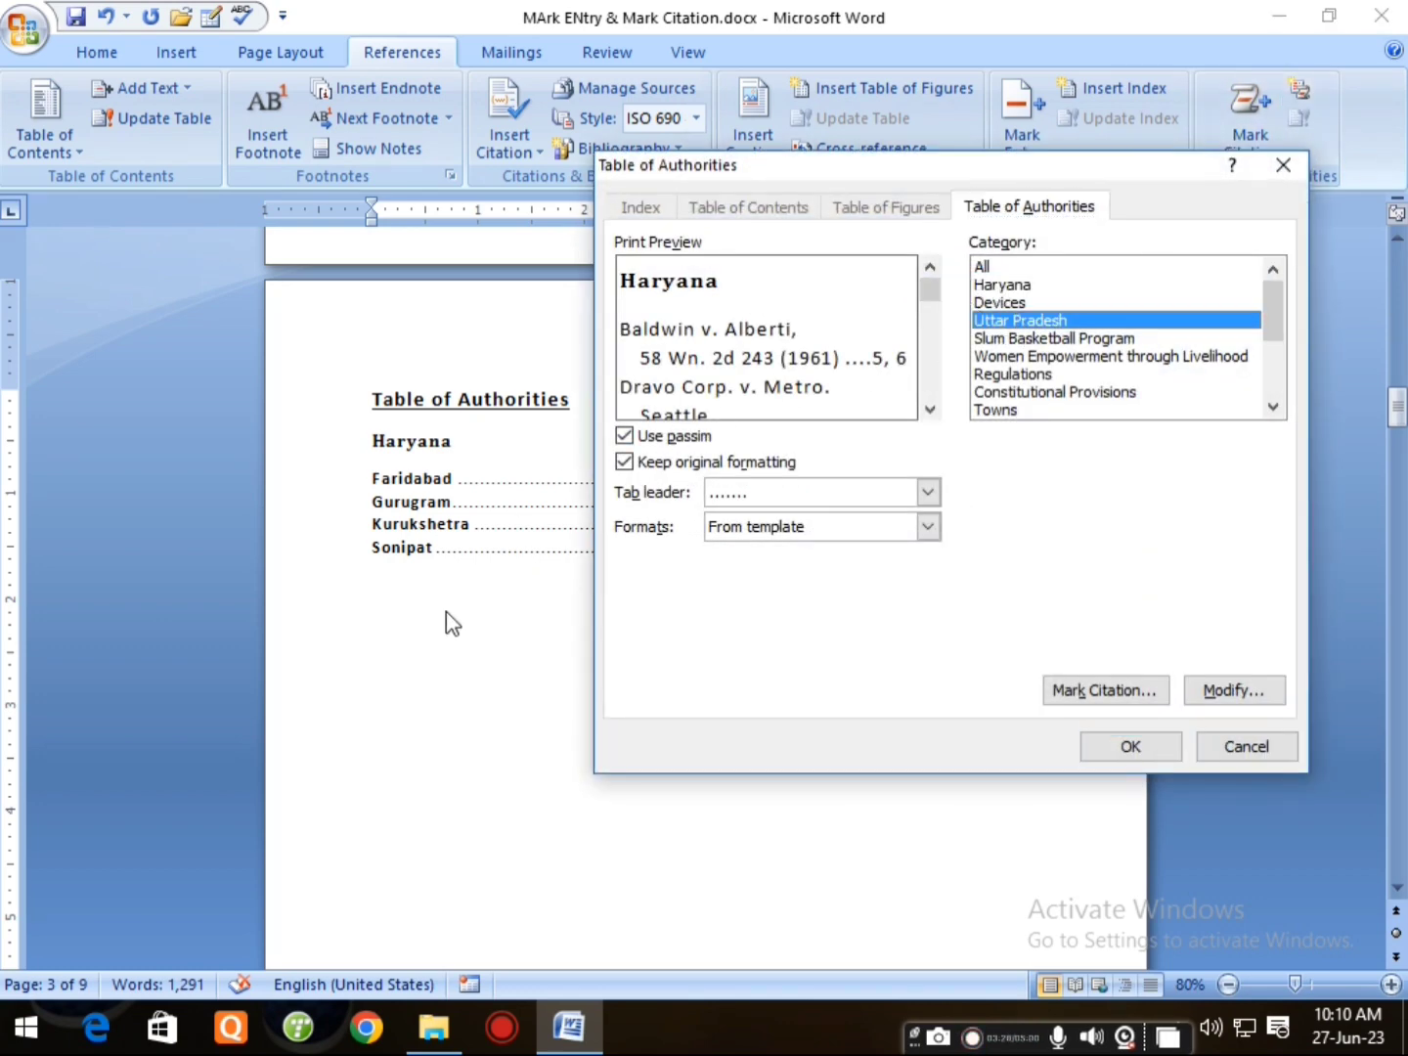
{"action": "left_click", "coordinate": [1114, 748]}
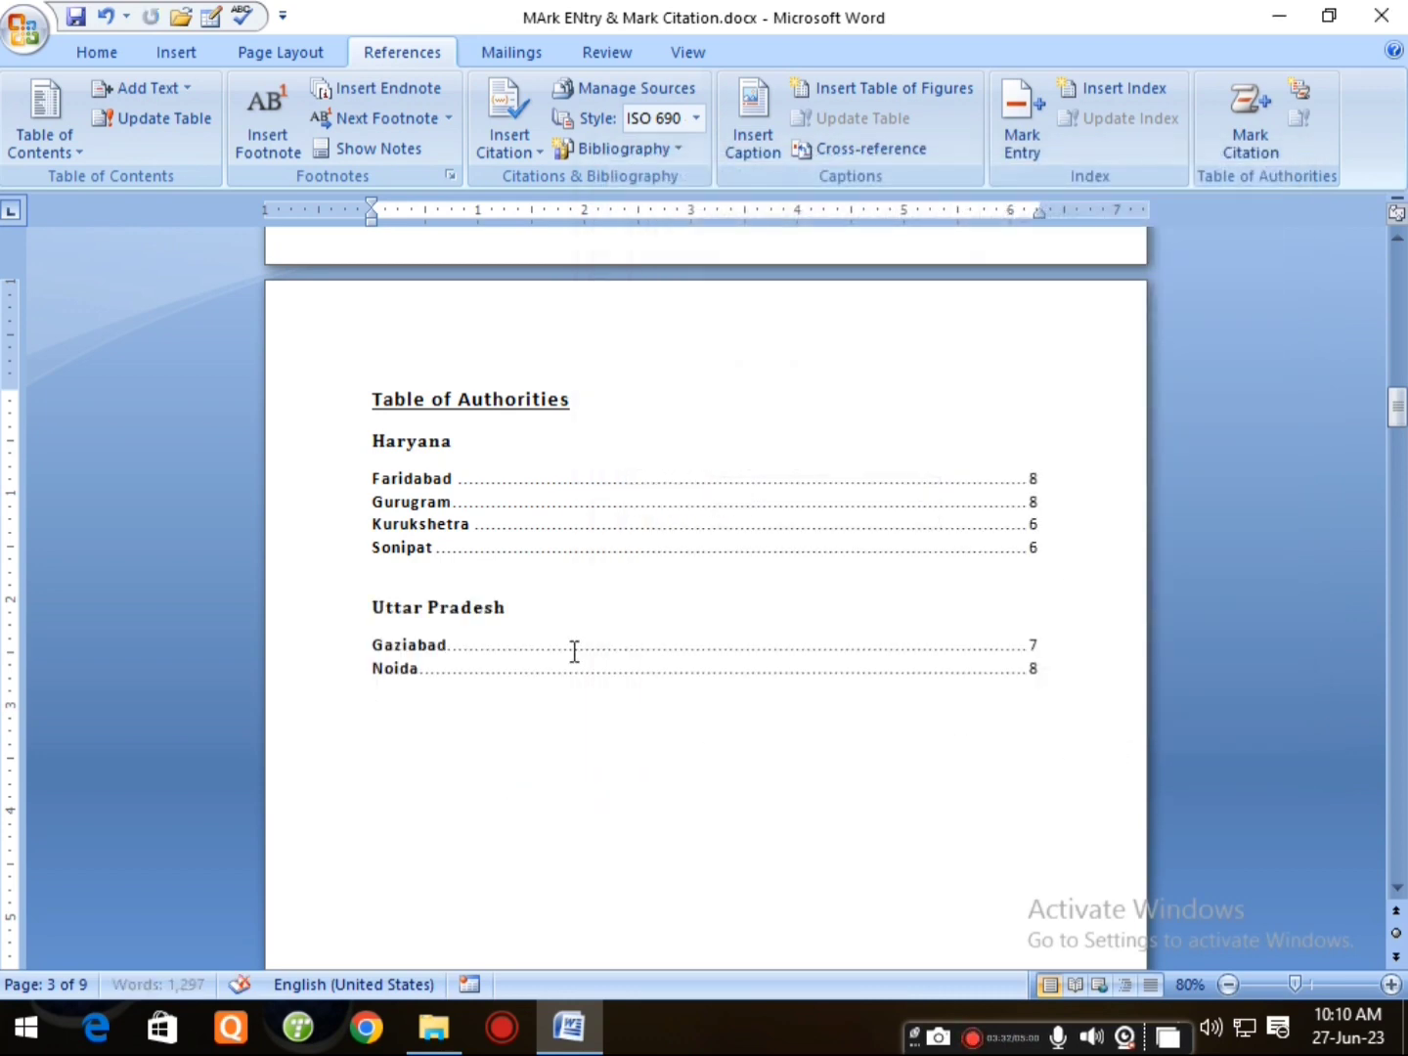
Insert a table of authorities covering all categories below the Uttar Pradesh table.
{"action": "left_click", "coordinate": [1299, 87]}
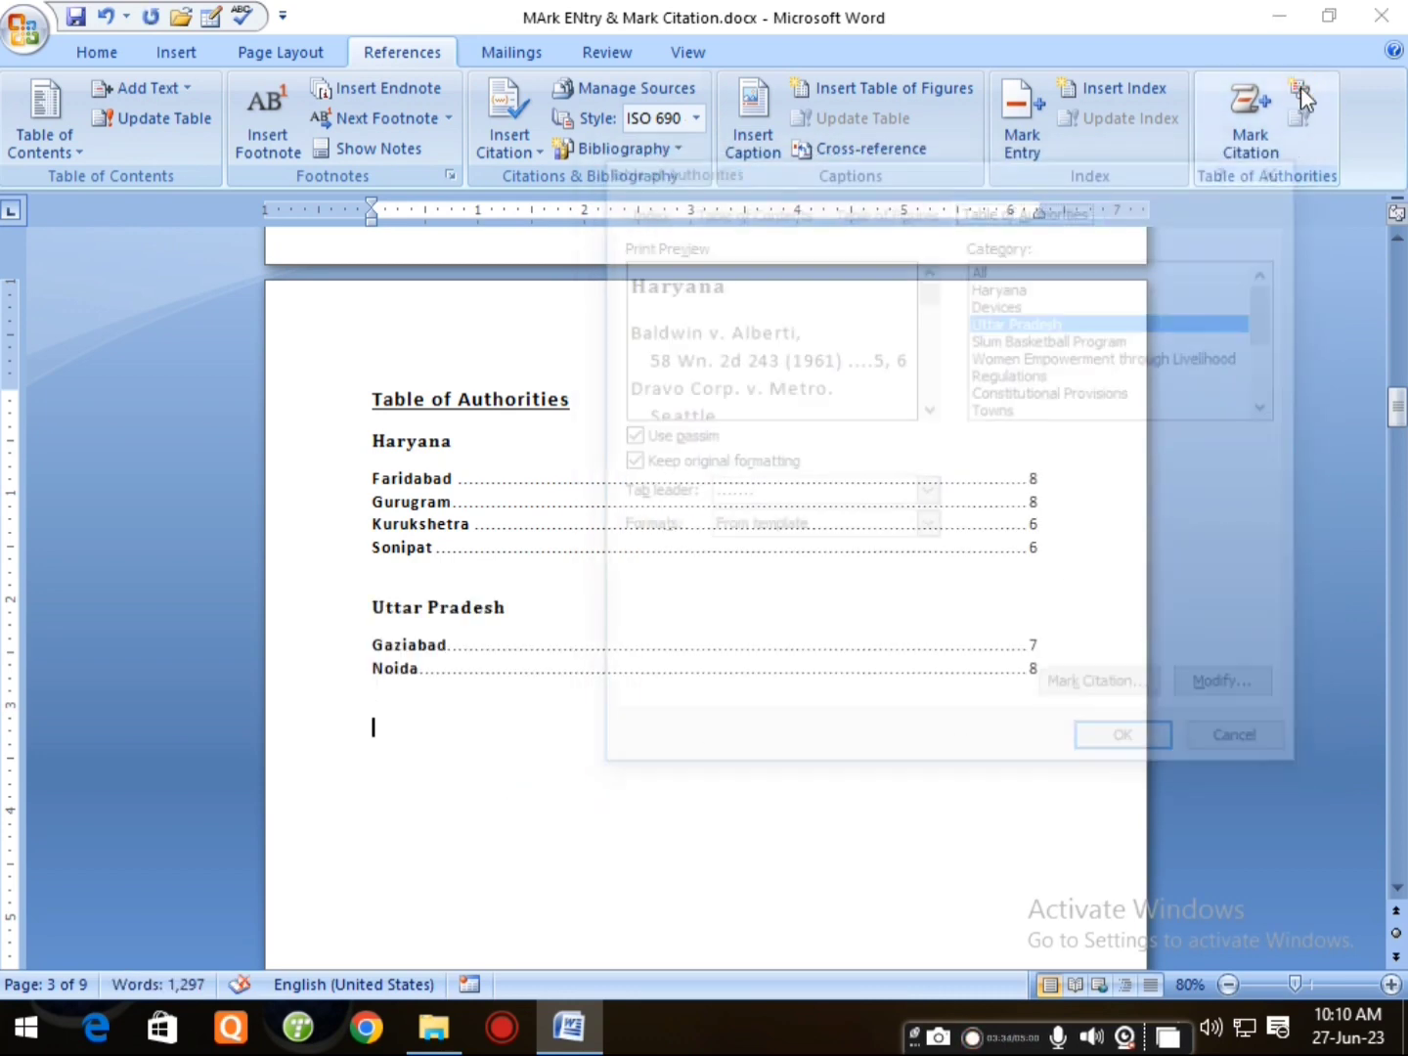
{"action": "scroll", "coordinate": [1016, 396], "scroll_direction": "down", "scroll_amount": 1}
{"action": "scroll", "coordinate": [1023, 396], "scroll_direction": "up", "scroll_amount": 1}
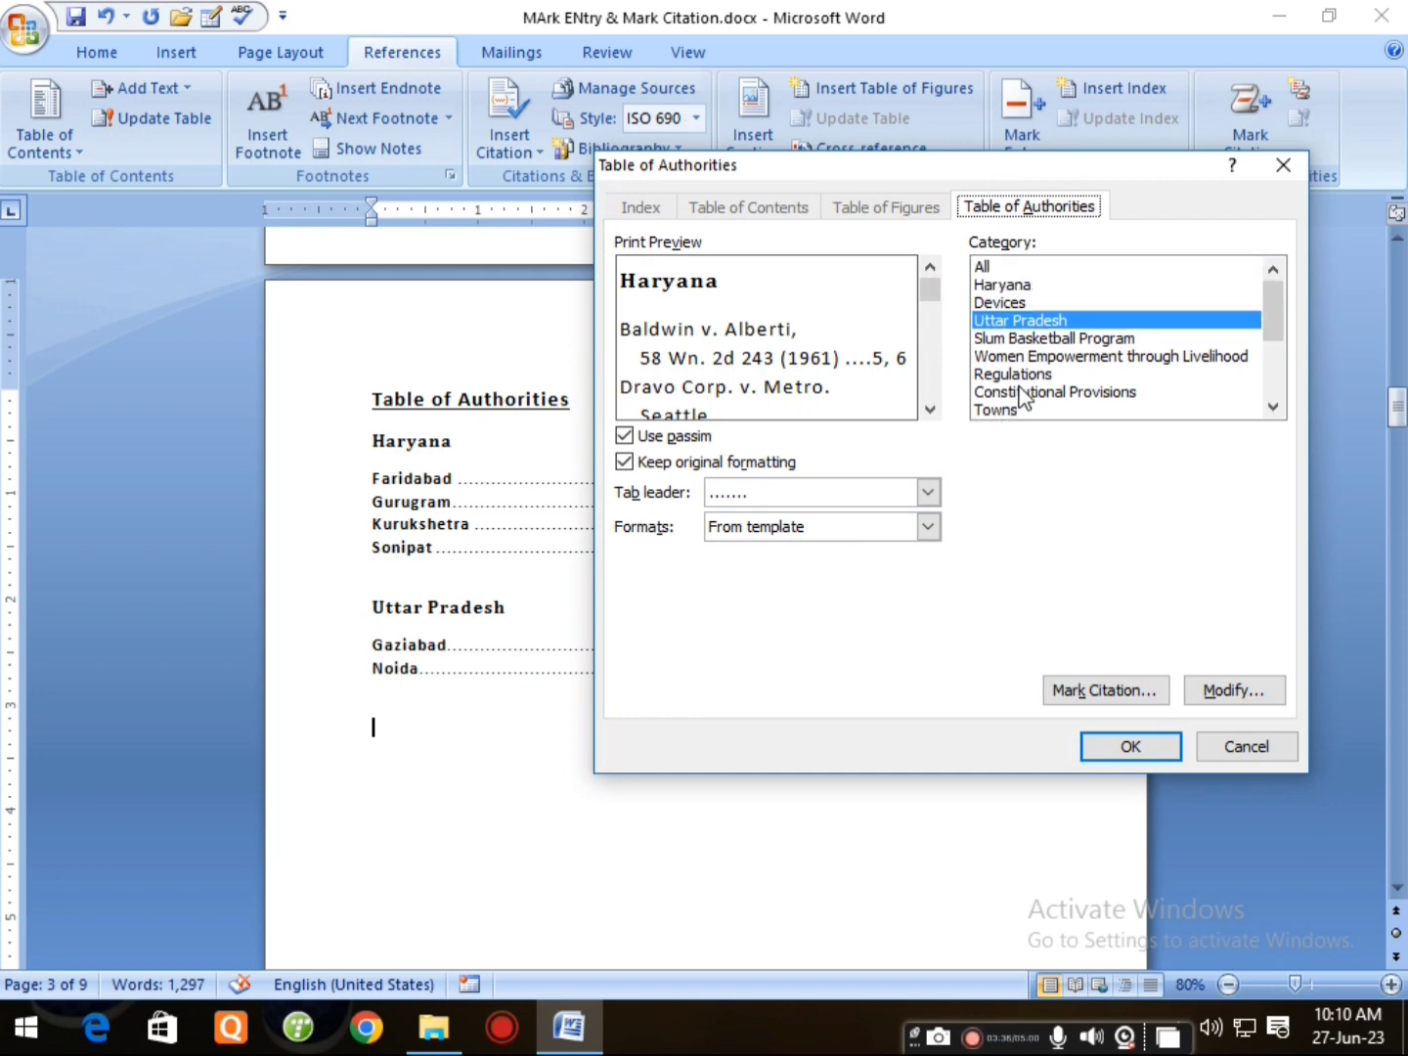
{"action": "left_click", "coordinate": [981, 269]}
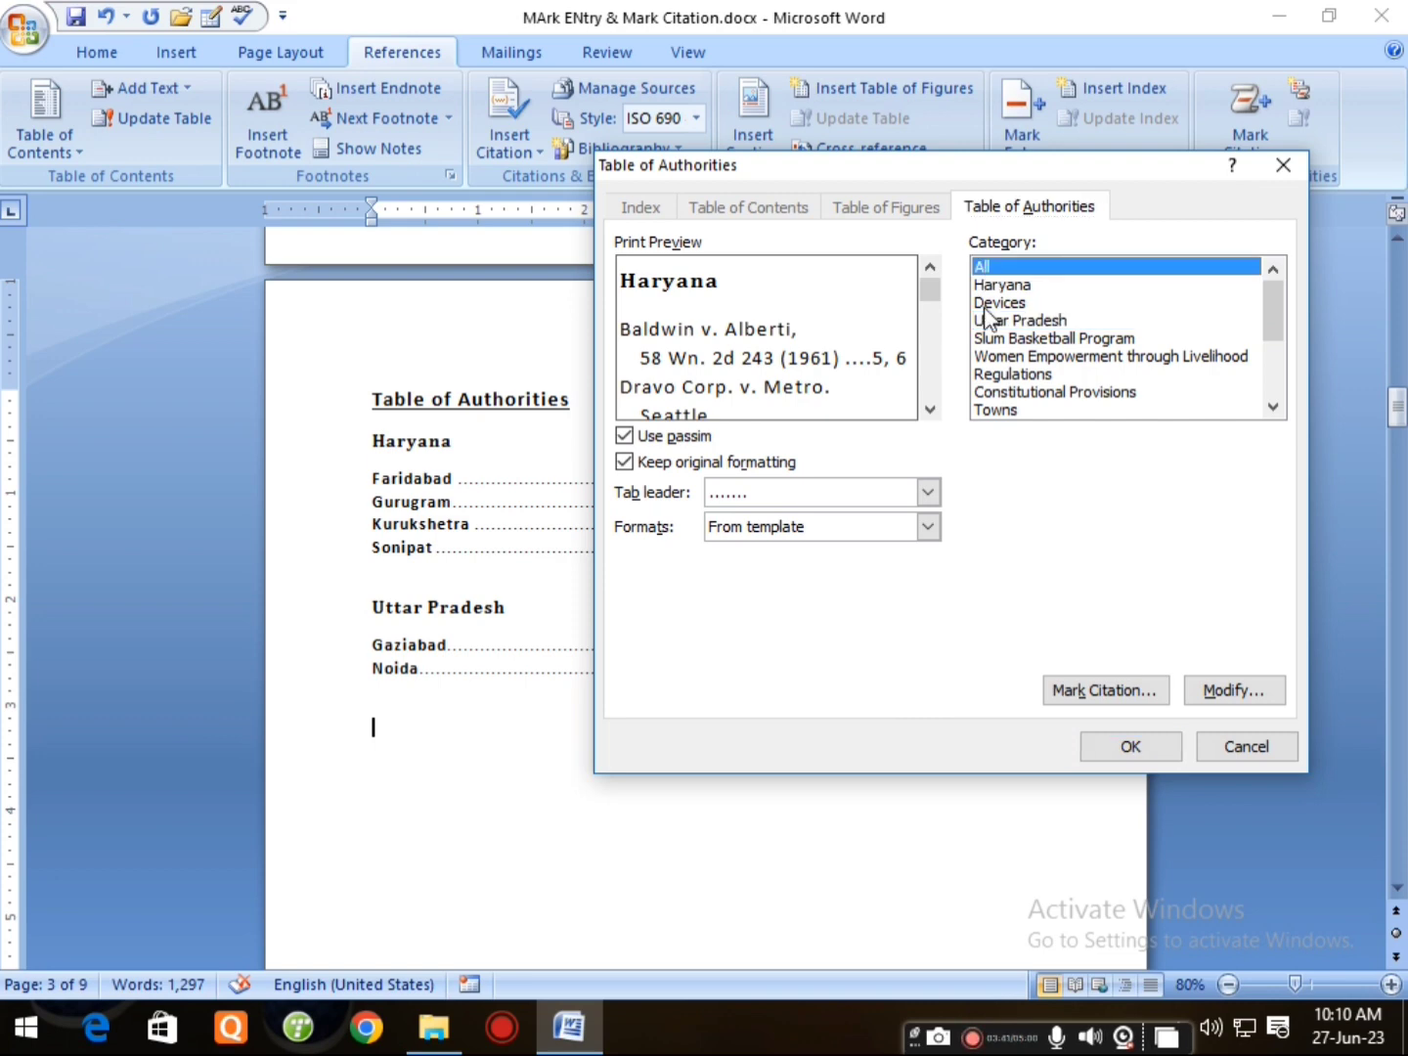
{"action": "left_click", "coordinate": [1143, 750]}
{"action": "left_click", "coordinate": [593, 577]}
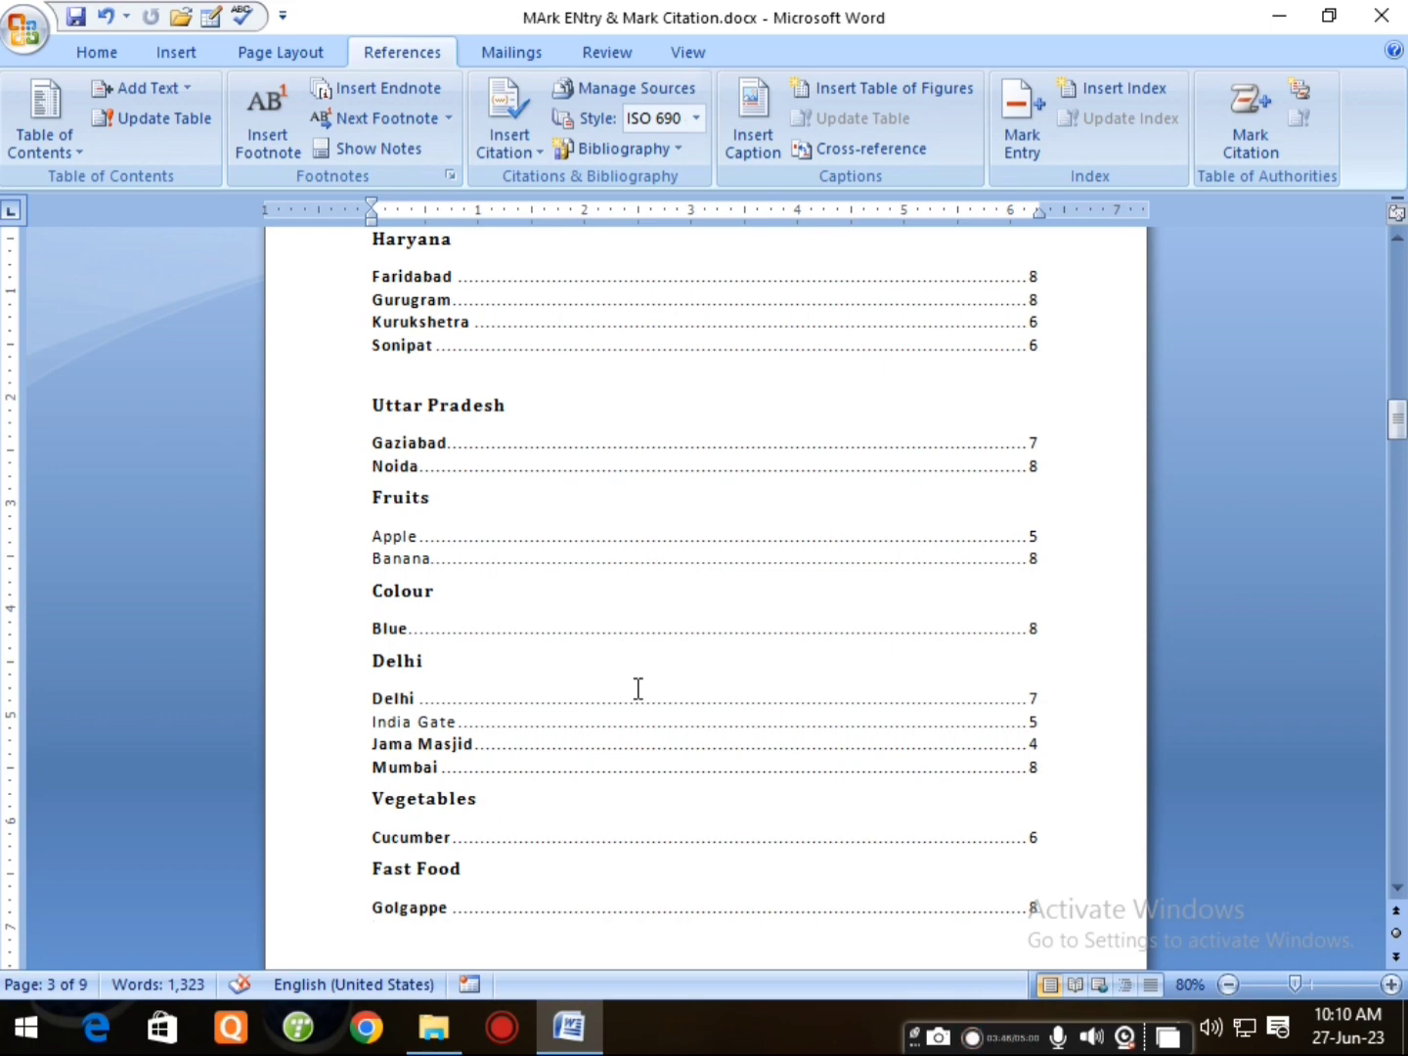
Examine the inserted tables of authorities, checking the category headings, their entries and the page numbers, especially under Haryana, Uttar Pradesh and Fruits.
{"action": "scroll", "coordinate": [638, 689], "scroll_direction": "up", "scroll_amount": 4}
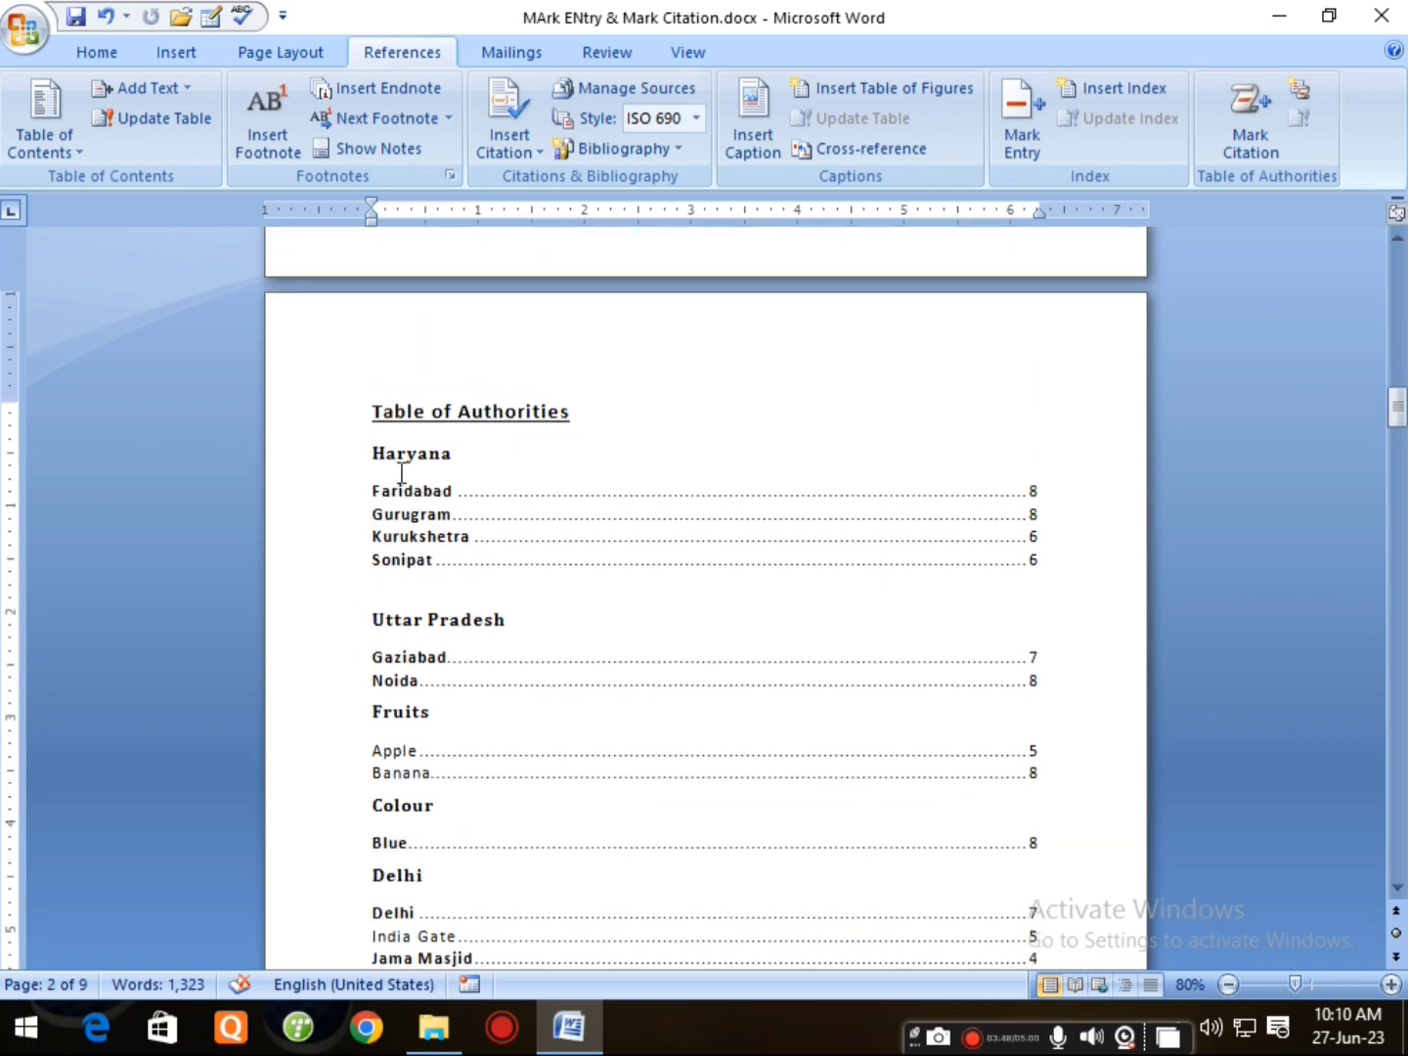
{"action": "left_click_drag", "start_coordinate": [369, 453], "coordinate": [471, 466]}
{"action": "left_click", "coordinate": [473, 535]}
{"action": "left_click", "coordinate": [403, 457]}
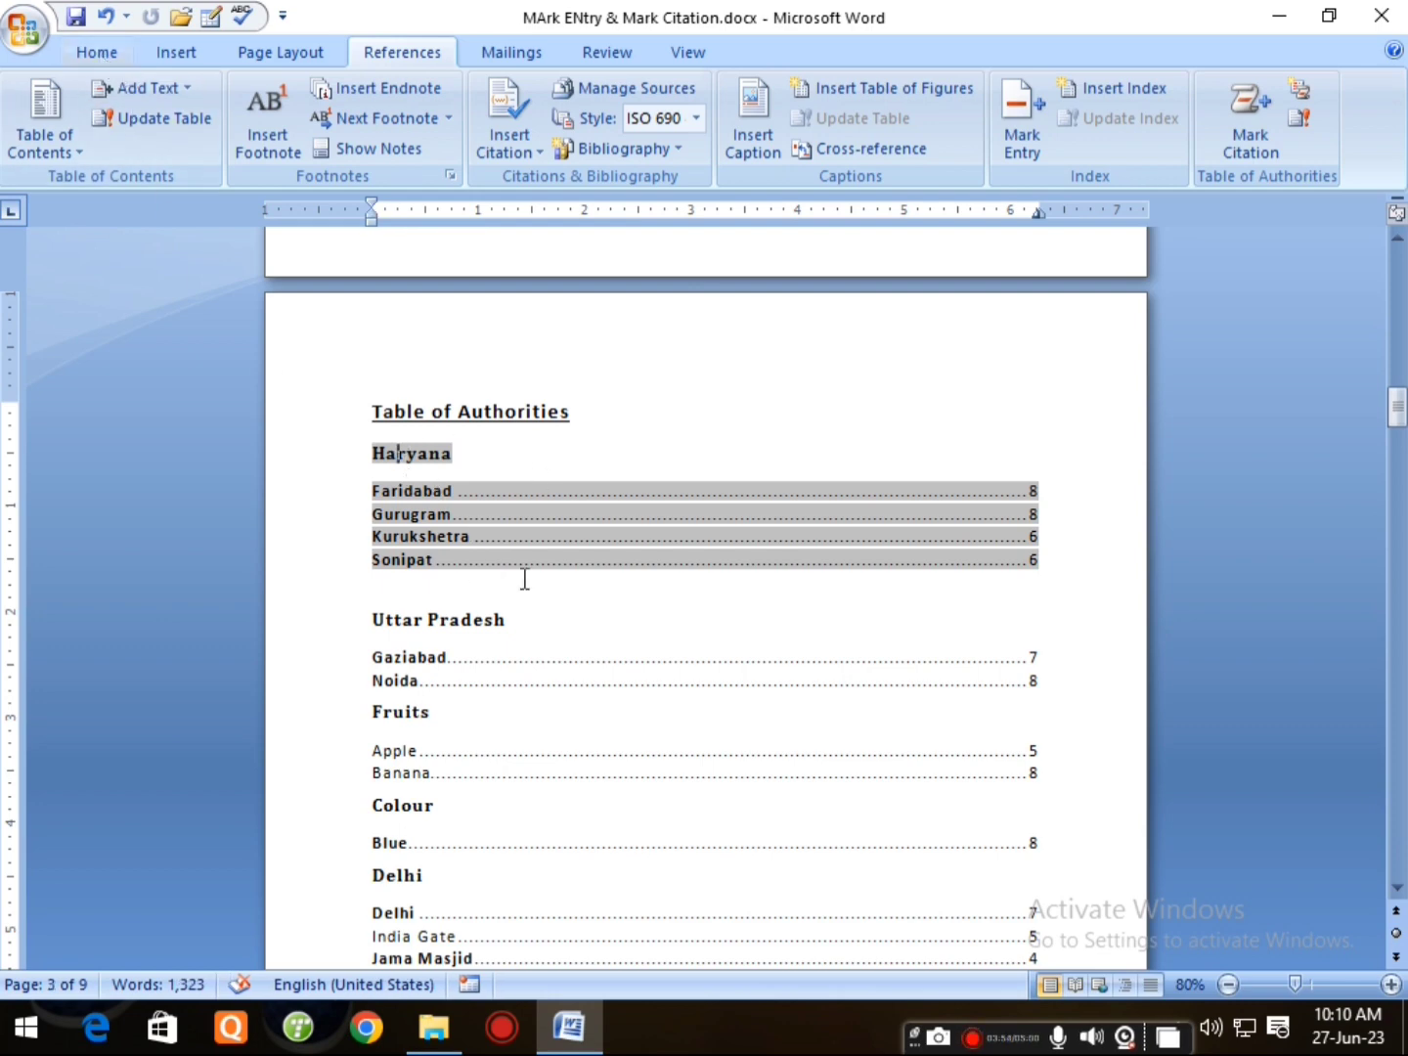
{"action": "left_click", "coordinate": [653, 620]}
{"action": "left_click", "coordinate": [422, 452]}
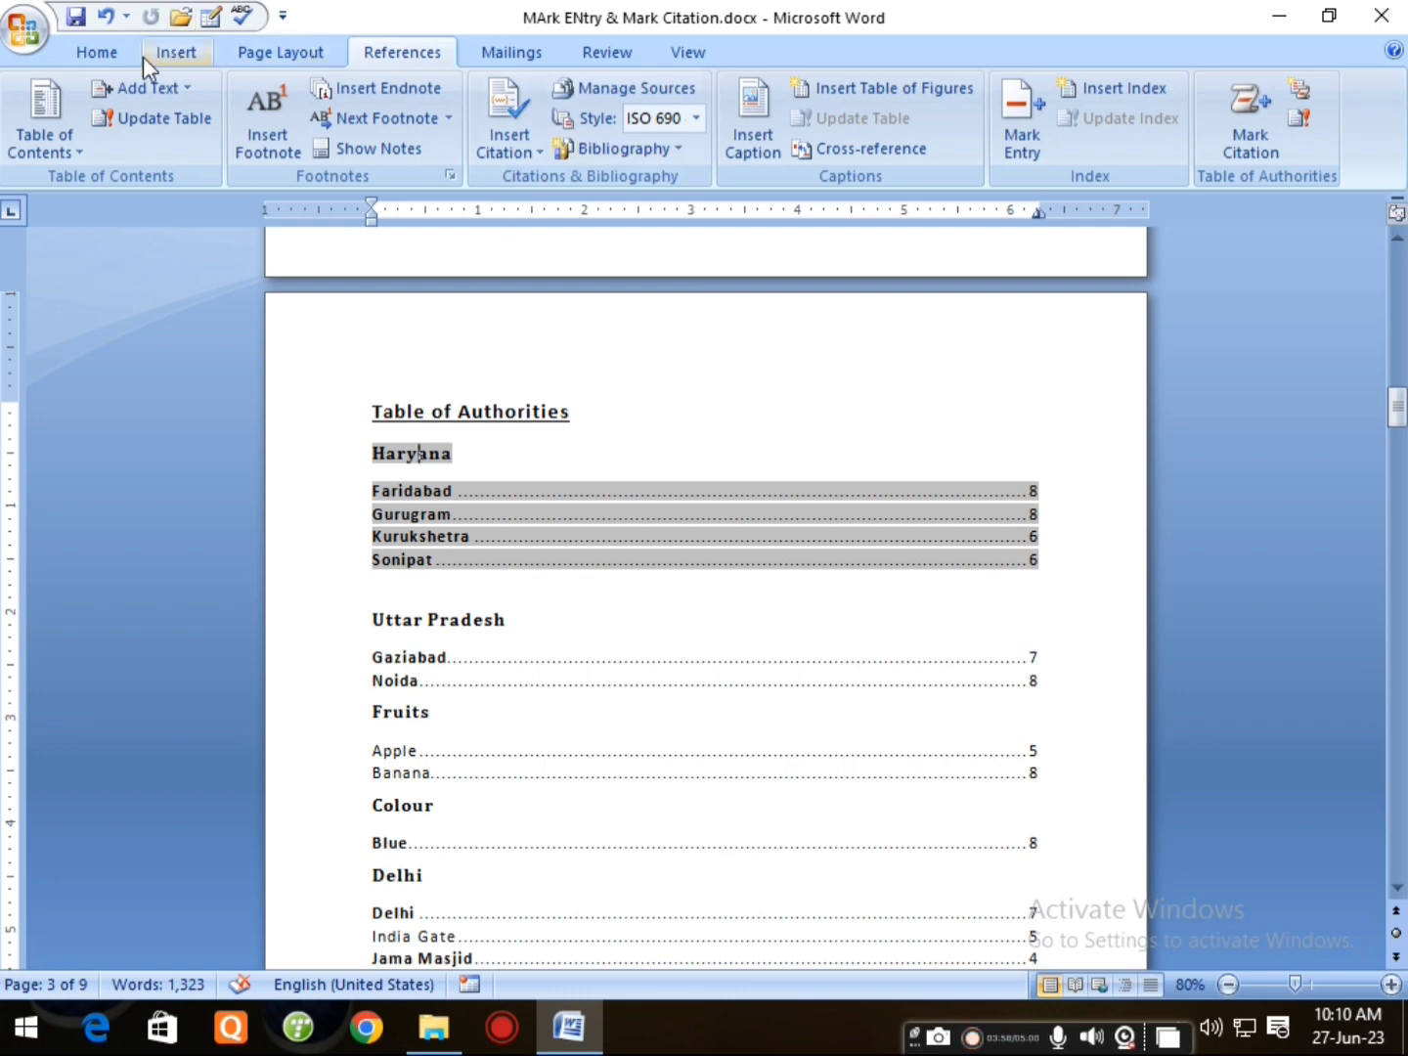
{"action": "left_click", "coordinate": [427, 620]}
{"action": "scroll", "coordinate": [422, 737], "scroll_direction": "down", "scroll_amount": 2}
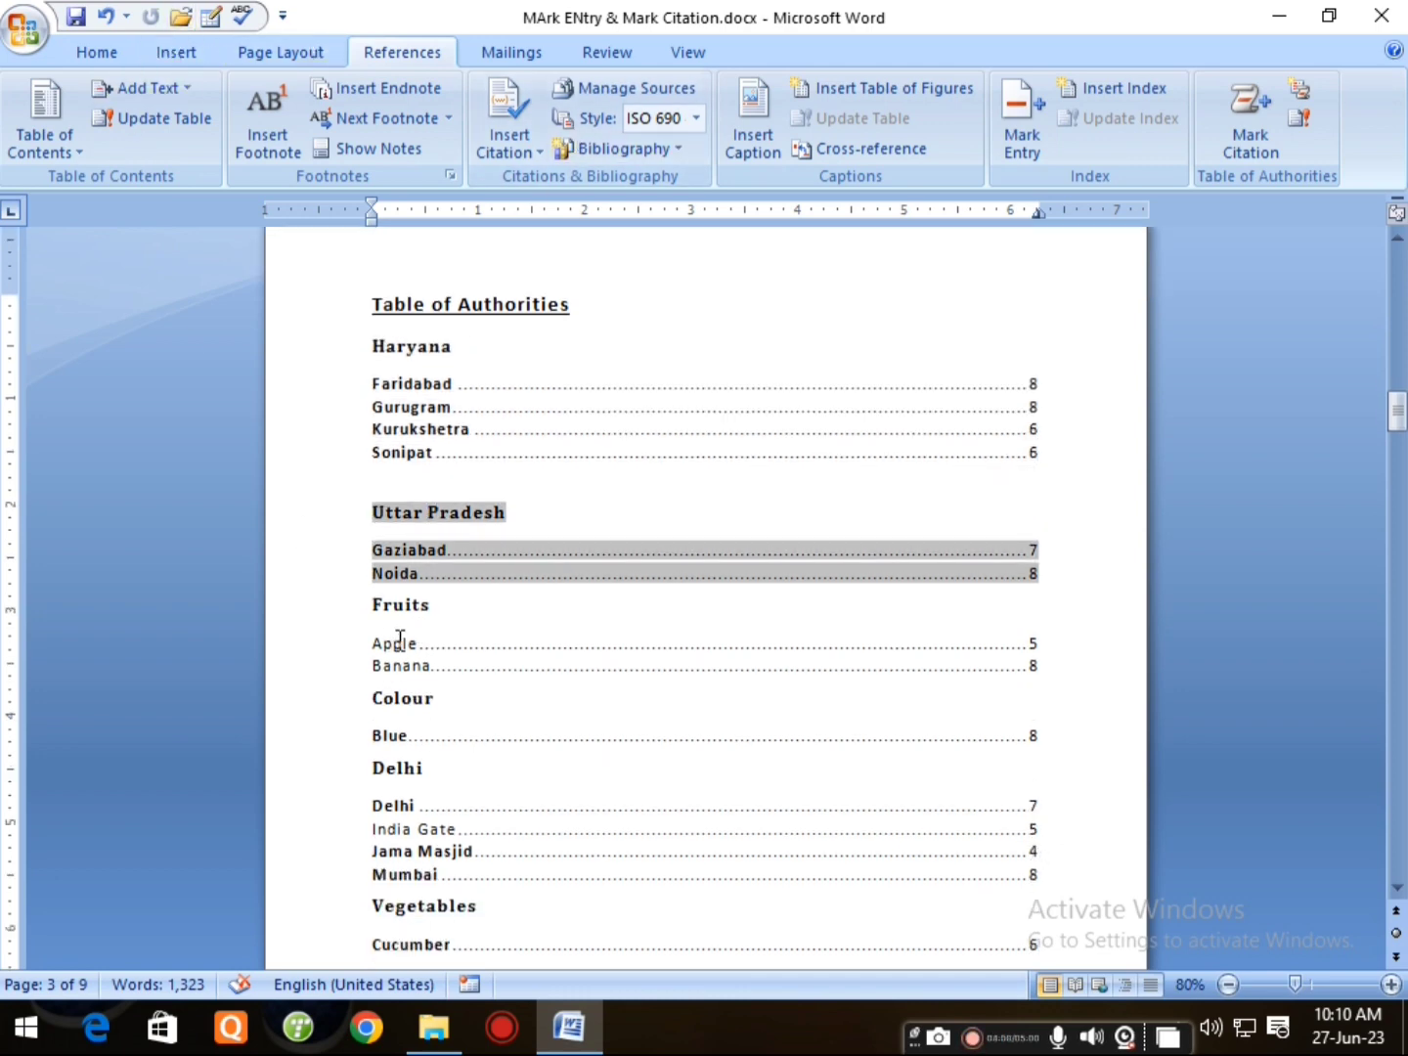
{"action": "left_click", "coordinate": [416, 608]}
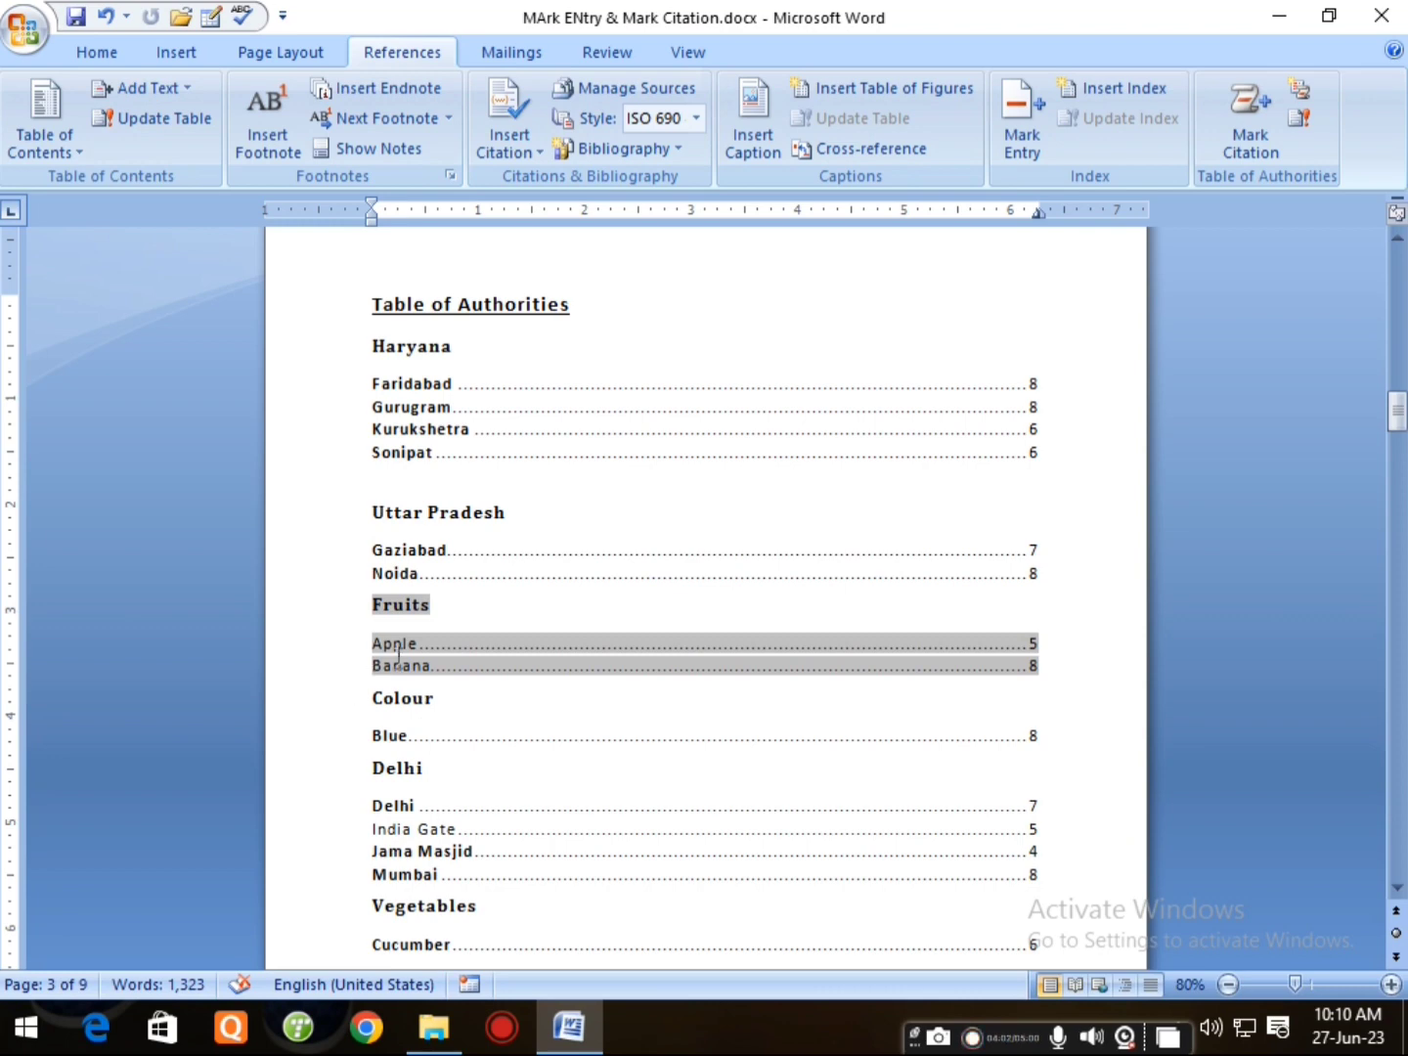
{"action": "scroll", "coordinate": [397, 654], "scroll_direction": "down", "scroll_amount": 2}
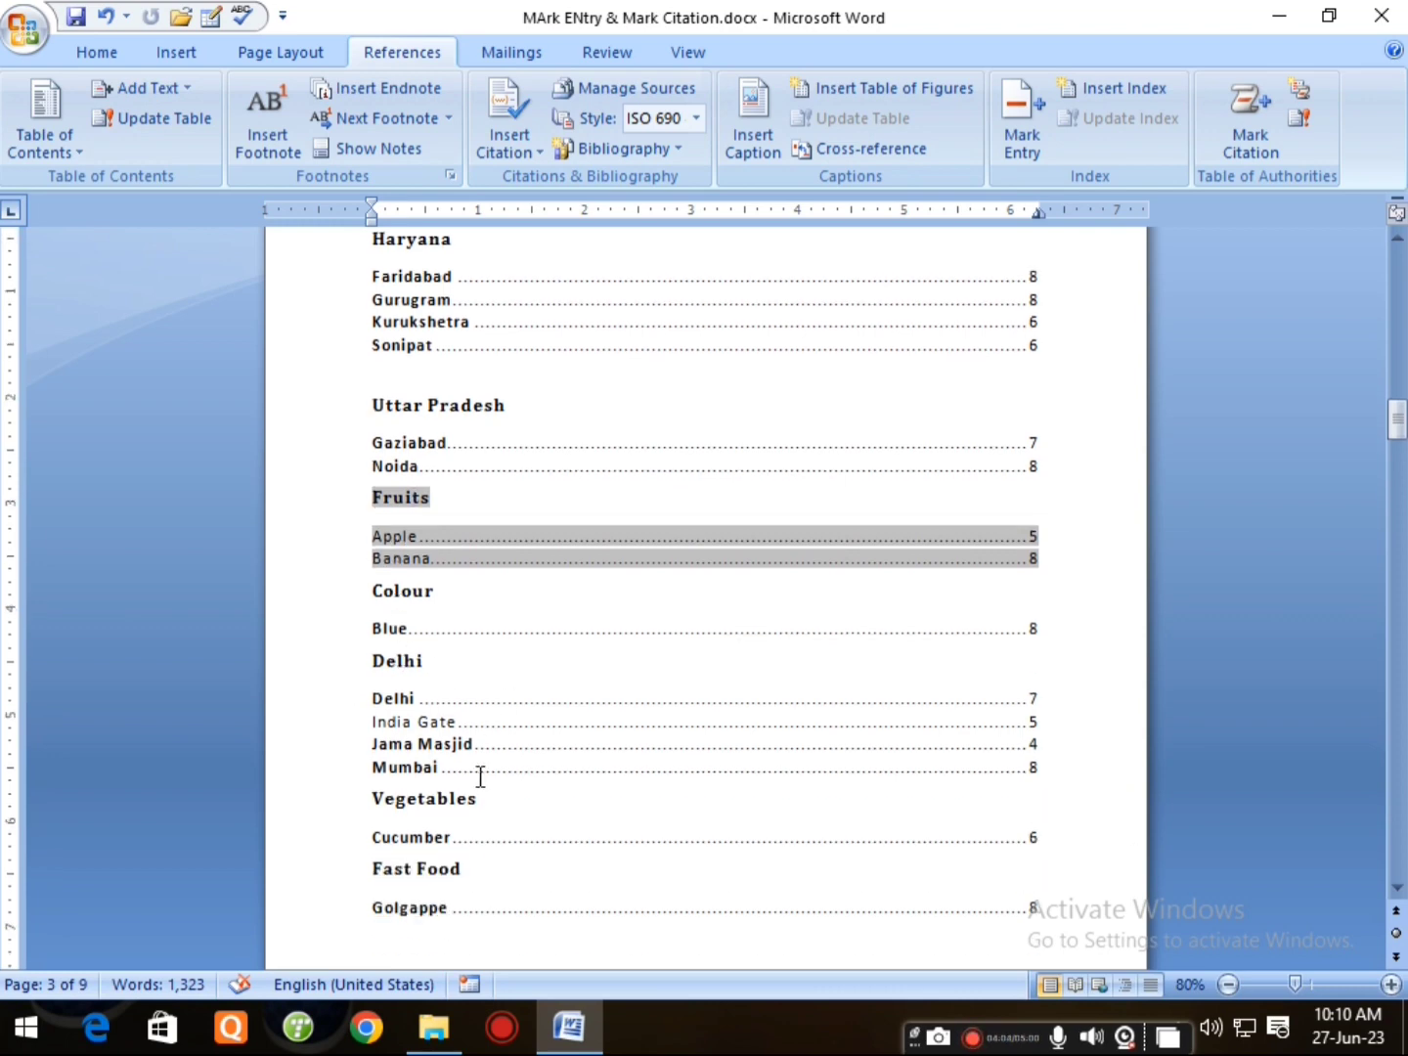
{"action": "scroll", "coordinate": [458, 756], "scroll_direction": "down", "scroll_amount": 2}
{"action": "scroll", "coordinate": [443, 655], "scroll_direction": "up", "scroll_amount": 6}
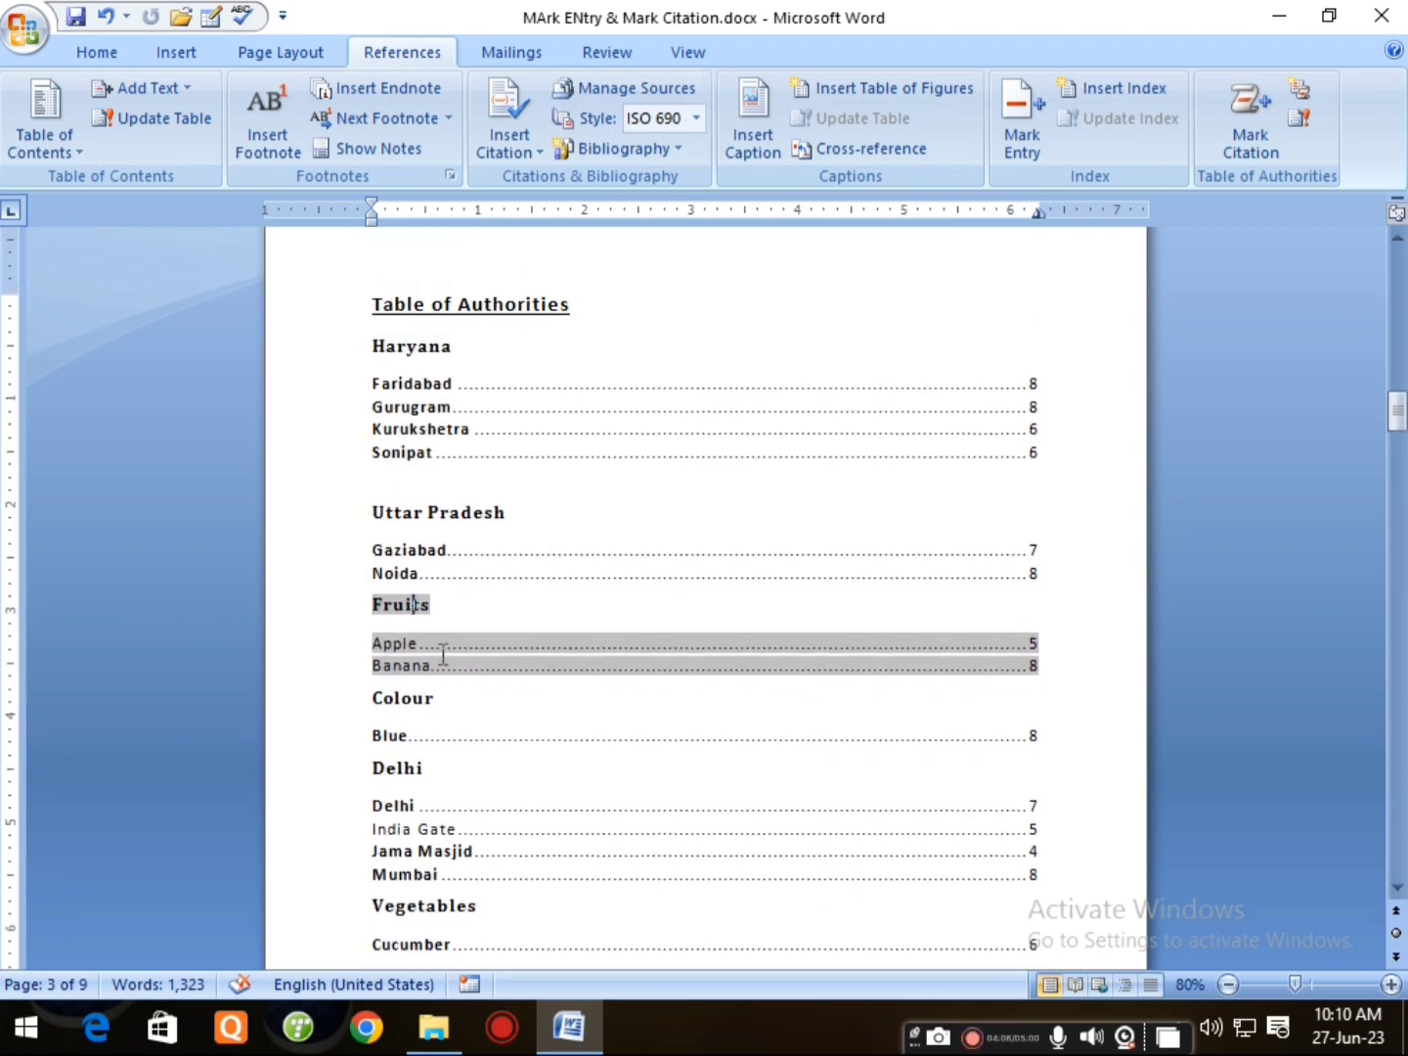
{"action": "left_click", "coordinate": [491, 492]}
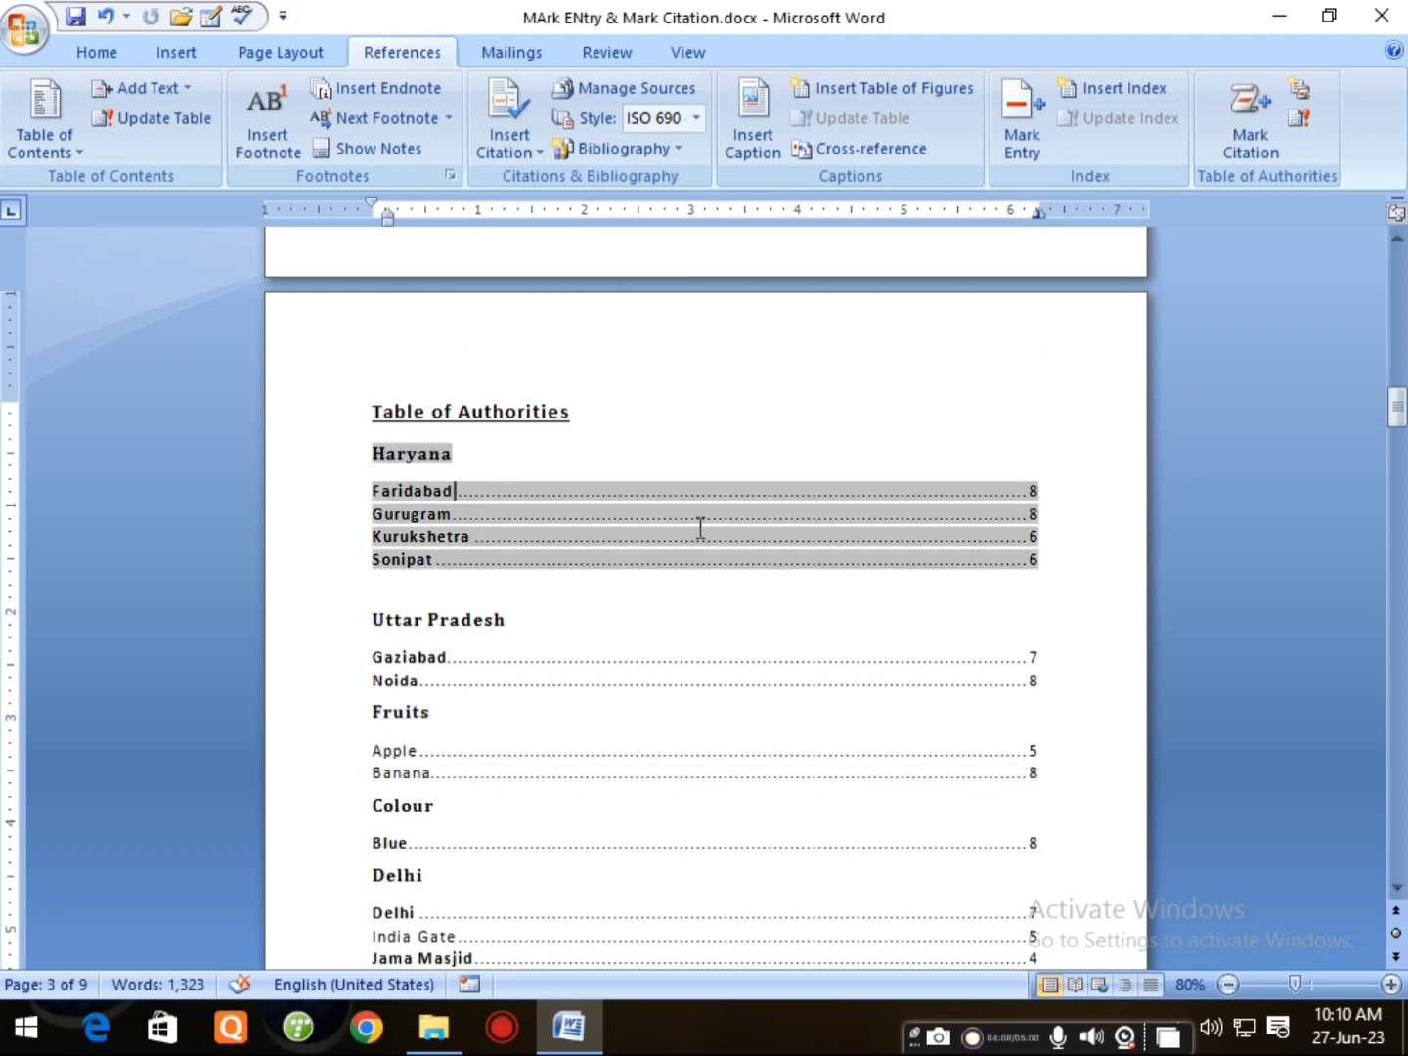
{"action": "triple_click", "coordinate": [707, 499]}
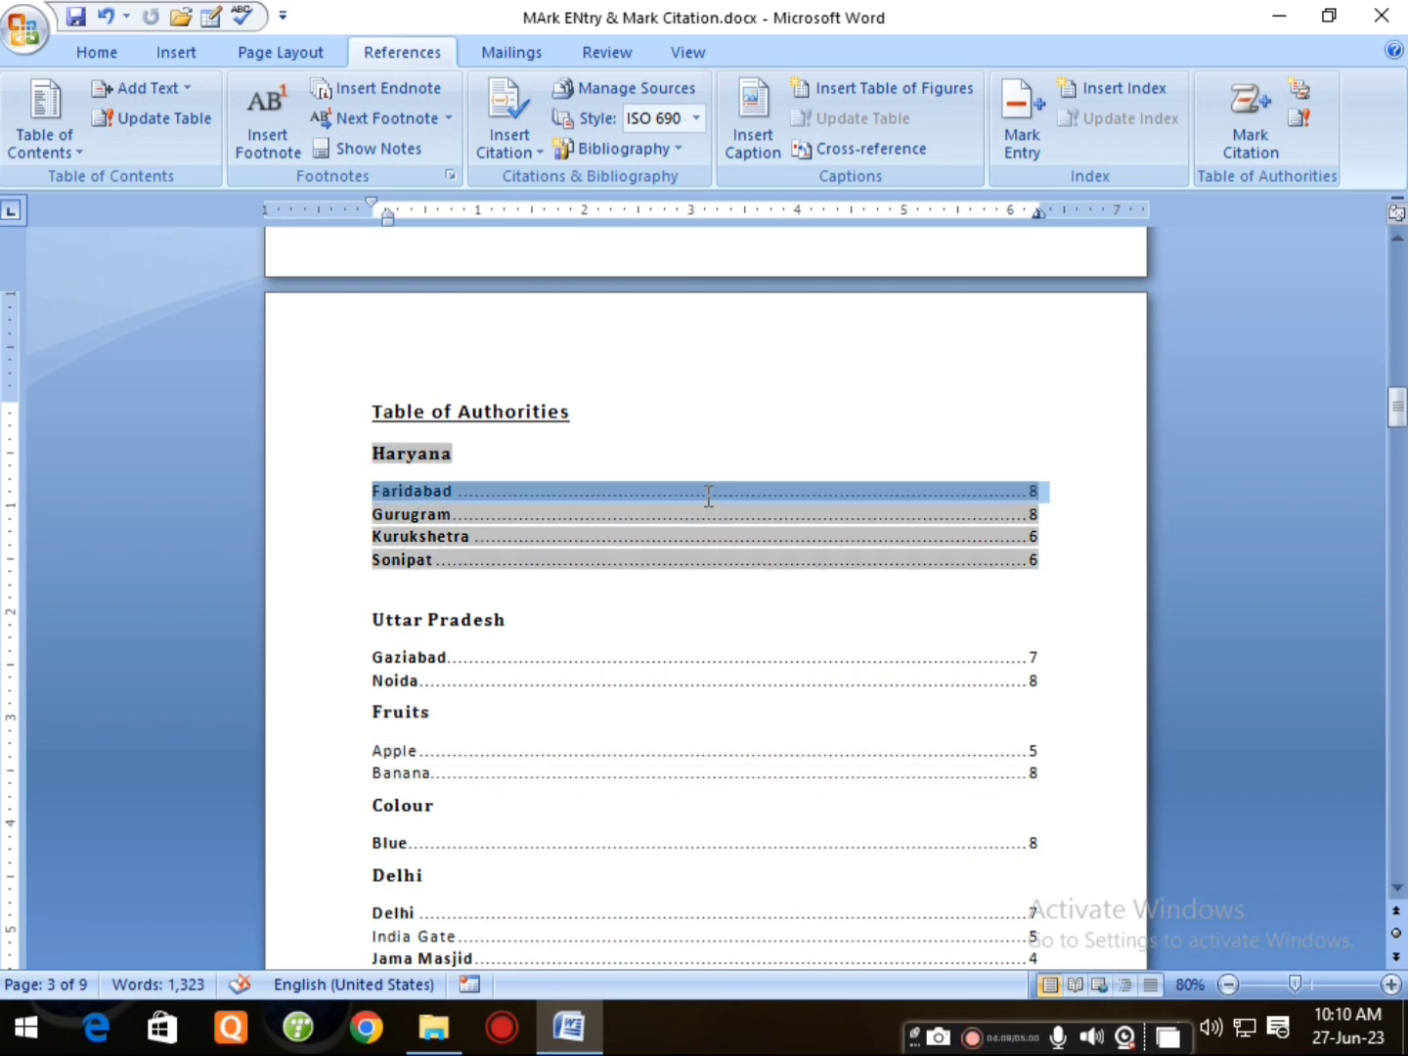
{"action": "left_click", "coordinate": [462, 493]}
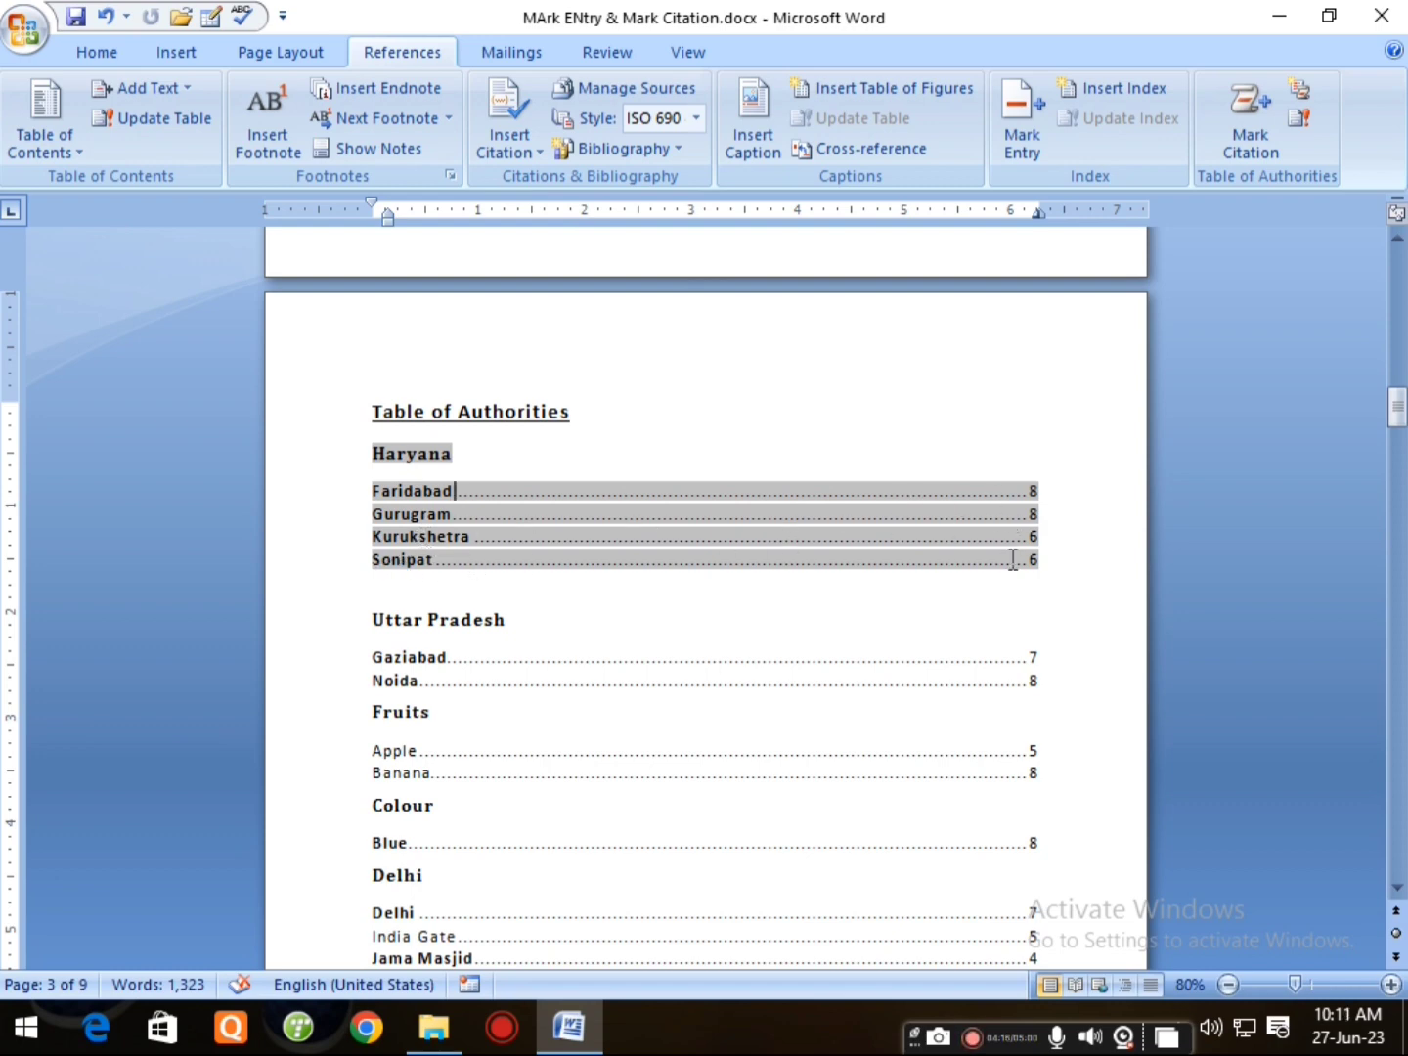
{"action": "left_click", "coordinate": [753, 670]}
{"action": "left_click", "coordinate": [426, 455]}
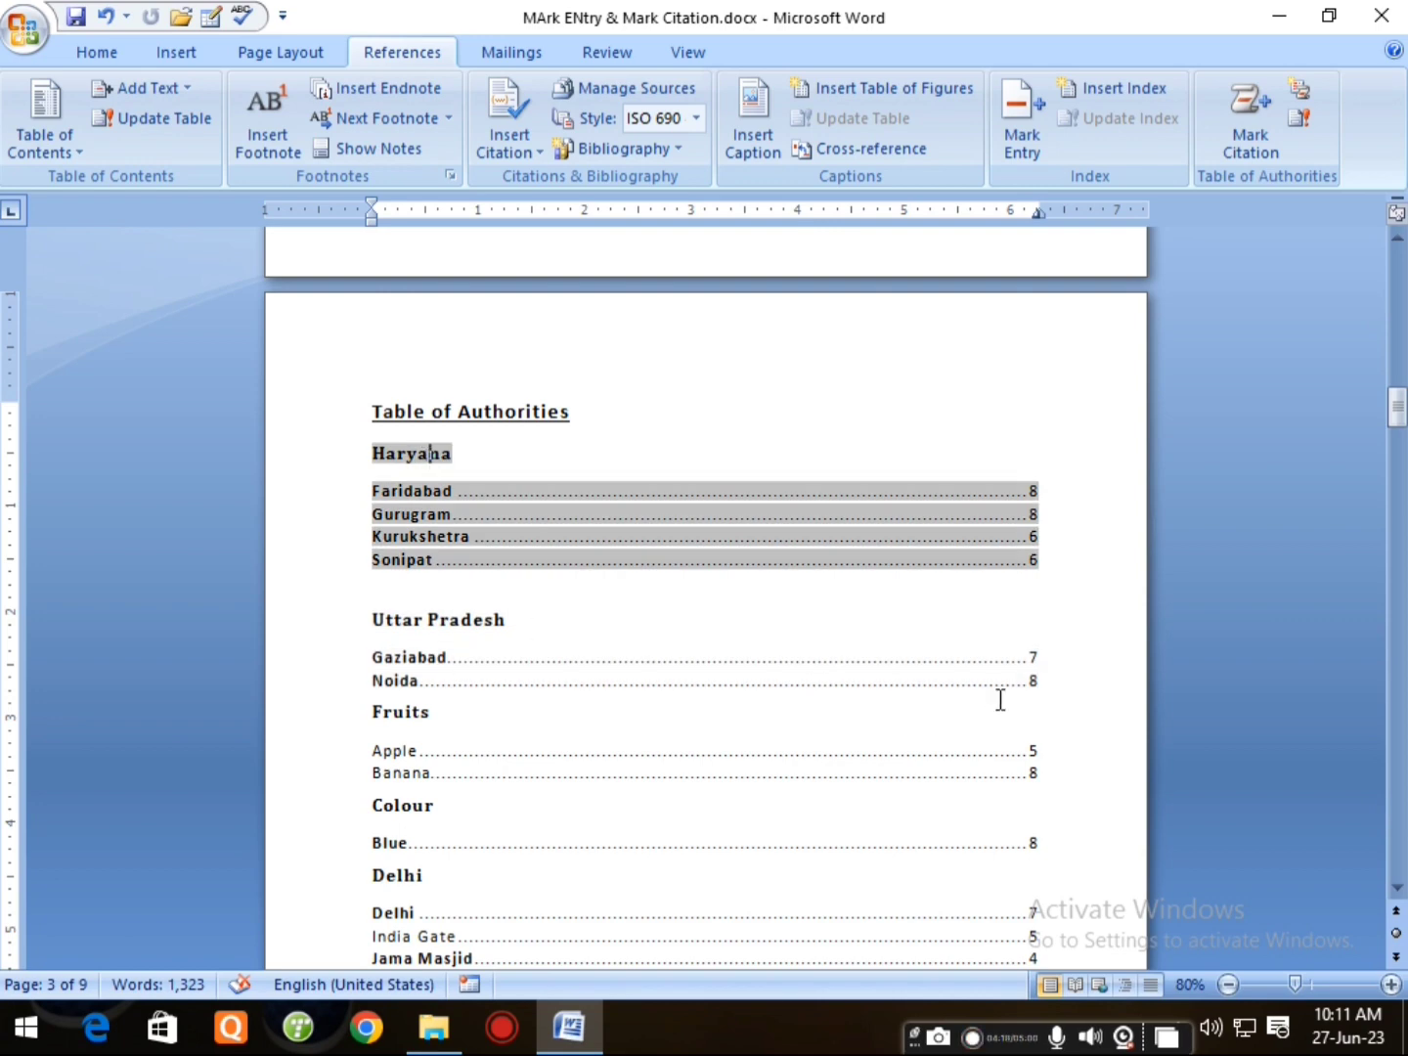